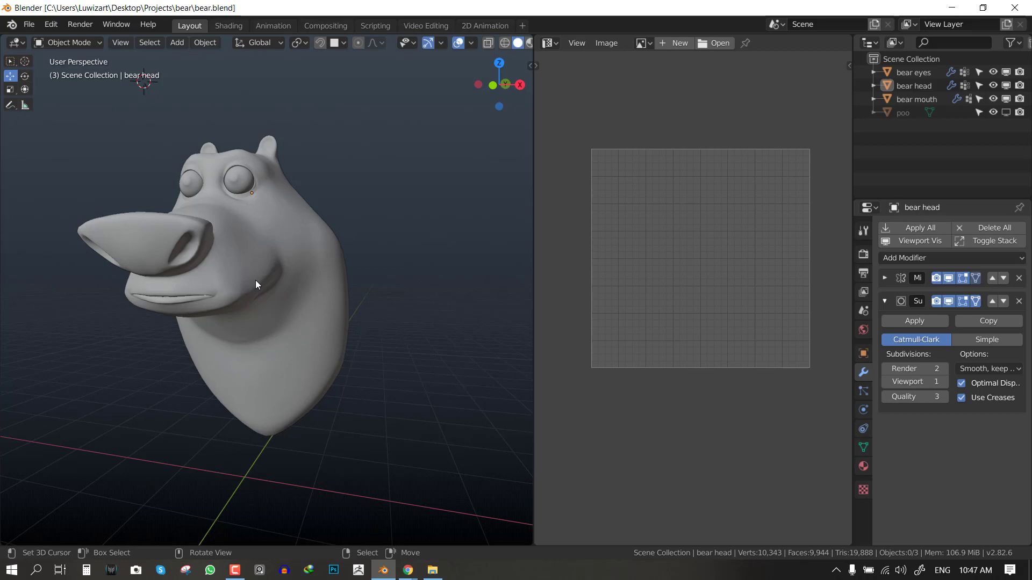
Hide the bear head temporarily to examine the separate eyes and mouth, and bring it back with nothing selected
click(256, 277)
key(h)
middle_drag(263, 249, 317, 274)
scroll(173, 278, up, 3)
middle_drag(172, 278, 234, 231)
scroll(228, 183, down, 4)
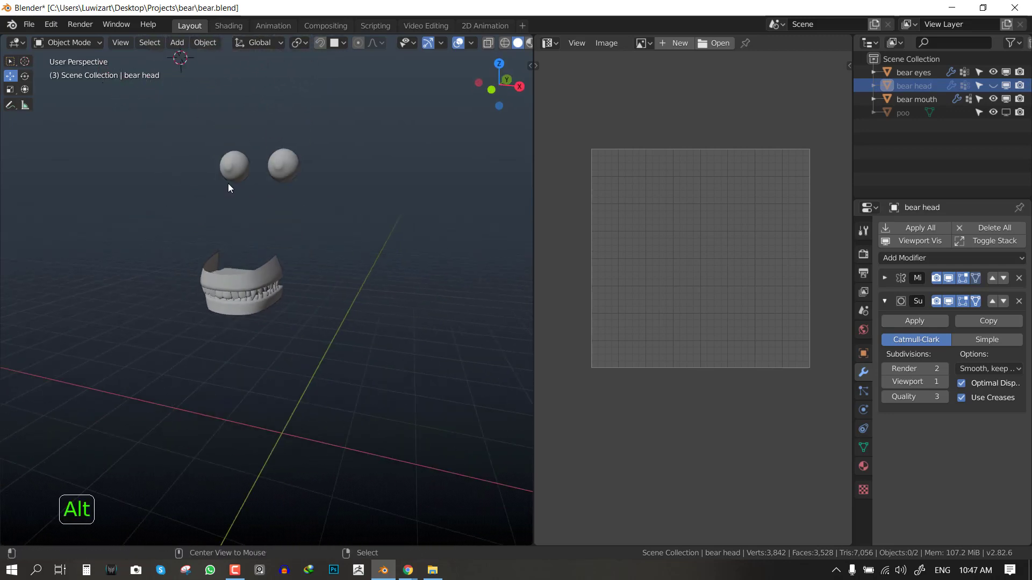
key(alt+h)
key(KP_1)
key(alt+a)
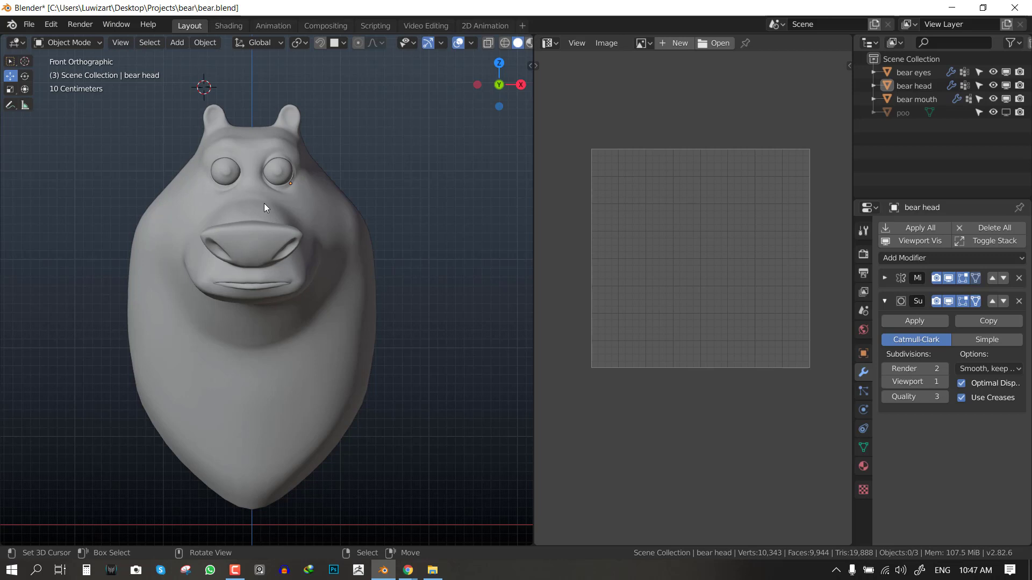
Examine the bear head from the front and at an angle, with the 3D viewport maximized
middle_drag(279, 211, 393, 323)
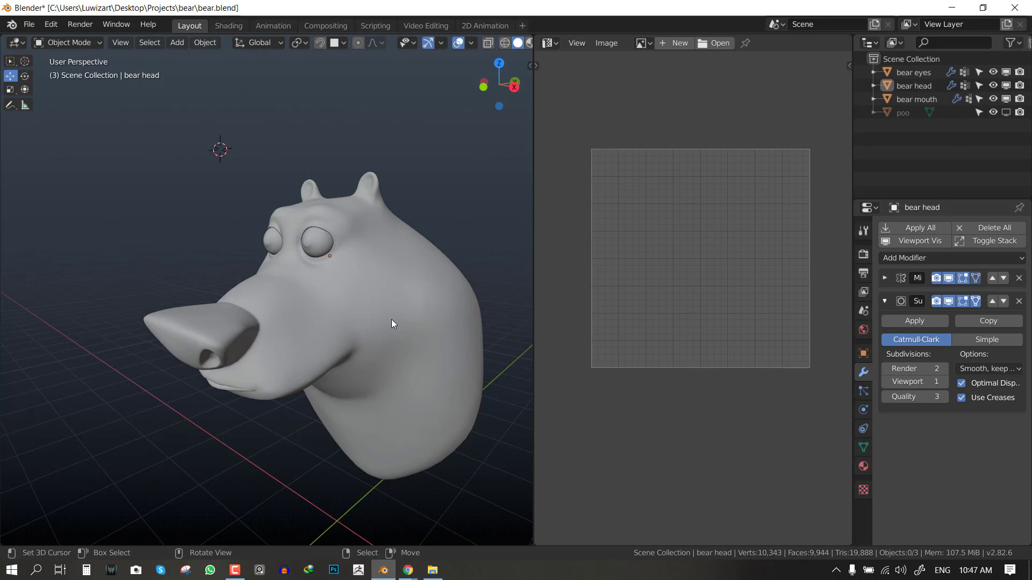
key(KP_1)
scroll(188, 389, down, 2)
middle_drag(188, 389, 141, 405)
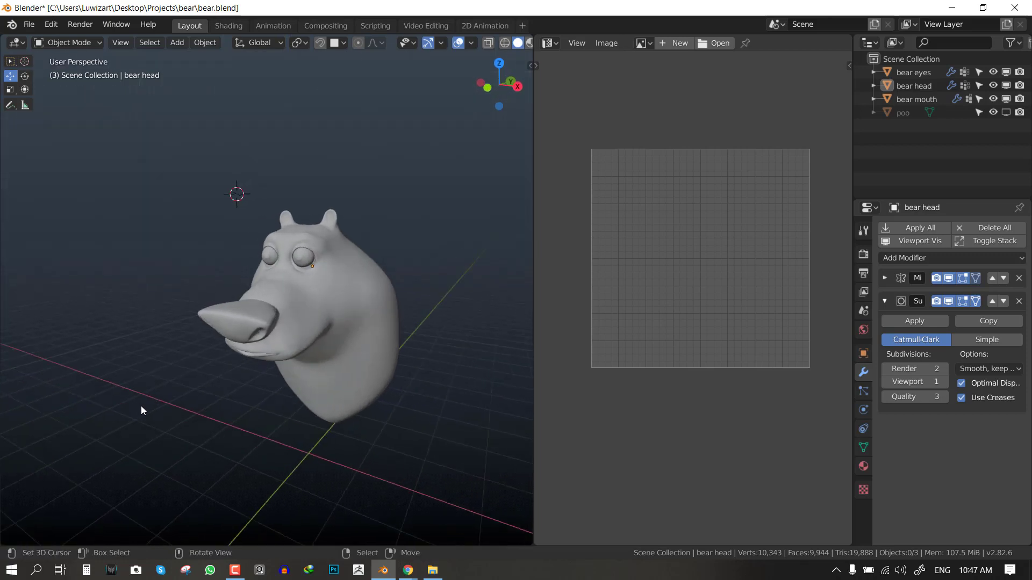
scroll(141, 405, up, 2)
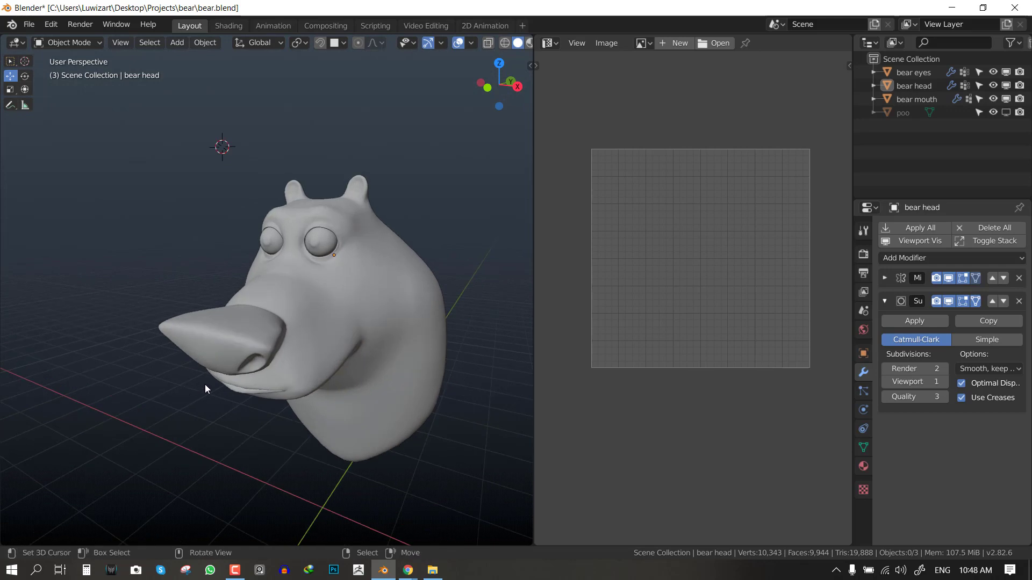
key(ctrl+space)
key(KP_1)
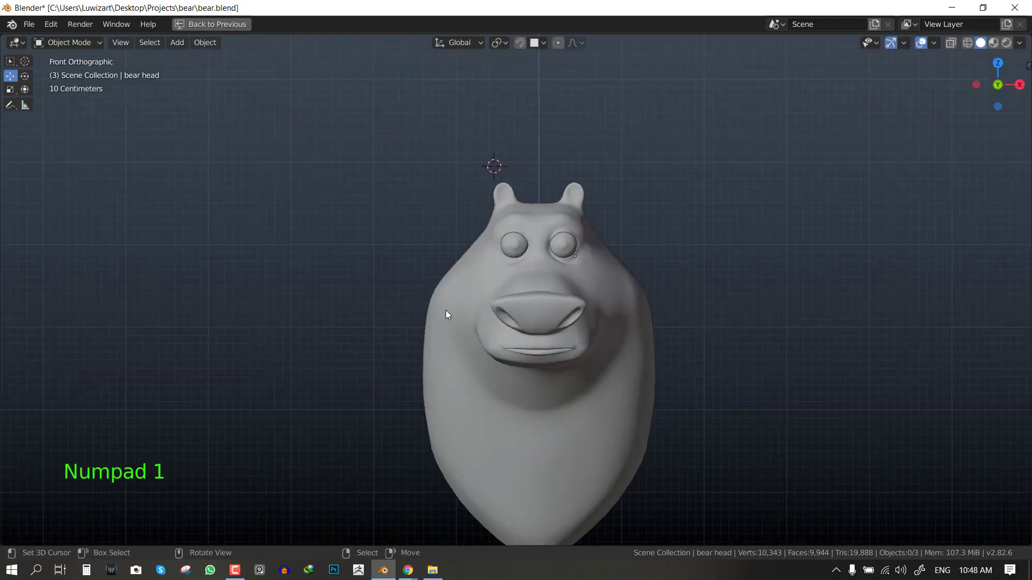
middle_drag(447, 316, 610, 279)
Open the bear head in Edit Mode to examine its topology, and return to Object Mode
click(564, 272)
scroll(618, 269, up, 2)
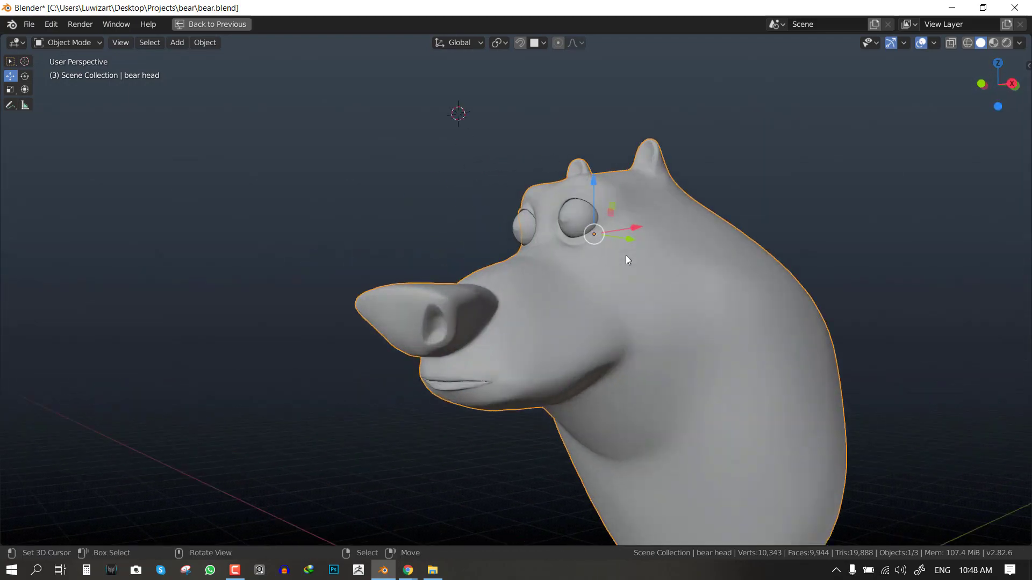
click(94, 43)
click(60, 73)
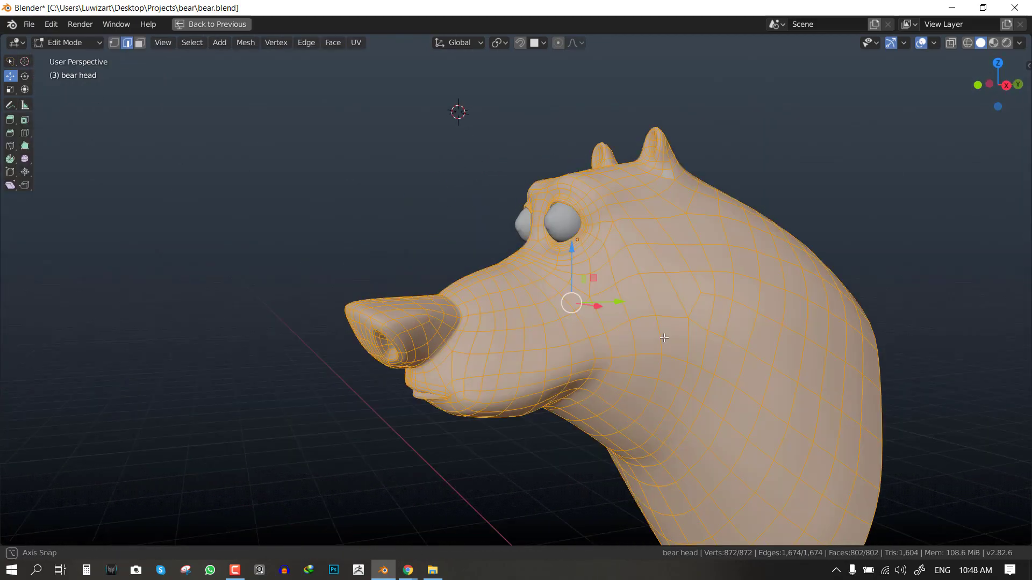
key(alt+a)
middle_drag(664, 338, 736, 315)
key(Tab)
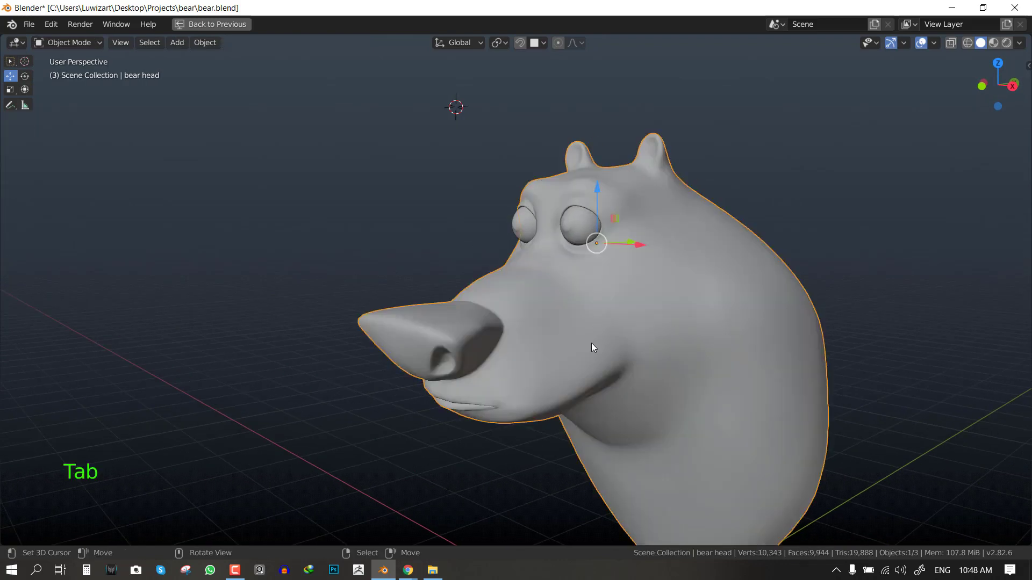
Hide the head once more to inspect the mouth mesh with its teeth, and restore the head as the selected object
key(g)
right_click(657, 269)
key(h)
drag(543, 369, 571, 244)
key(ctrl+z)
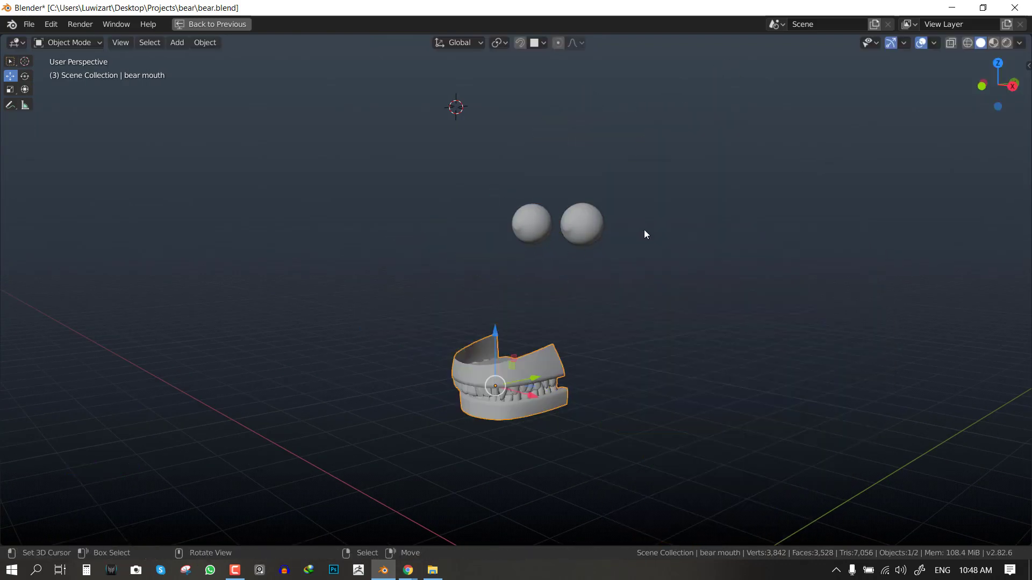
key(alt+h)
middle_drag(635, 242, 654, 244)
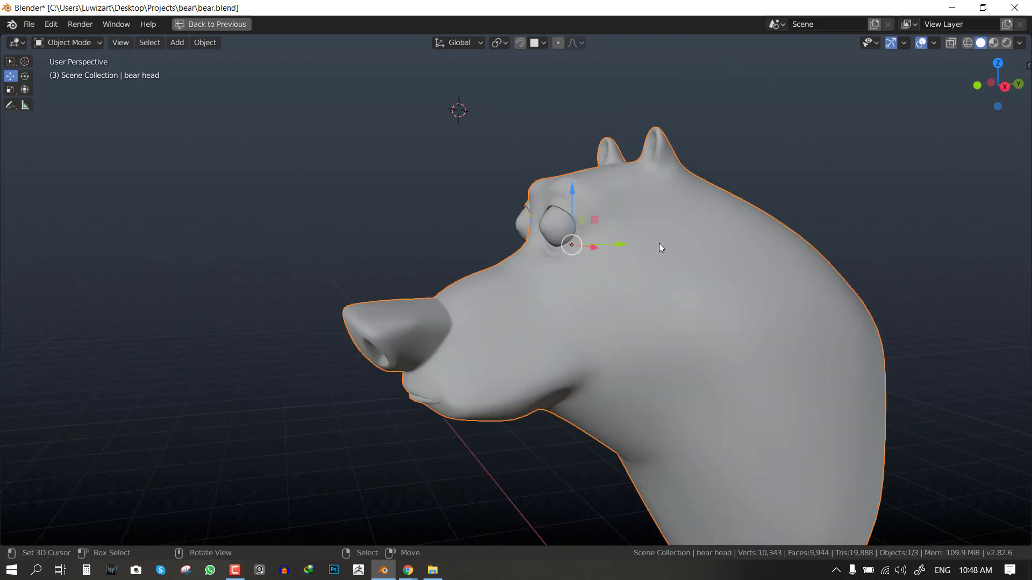
Isolate the bear head in local view and show it alongside the UV editor
key(KP_Divide)
middle_drag(533, 248, 583, 250)
key(ctrl+space)
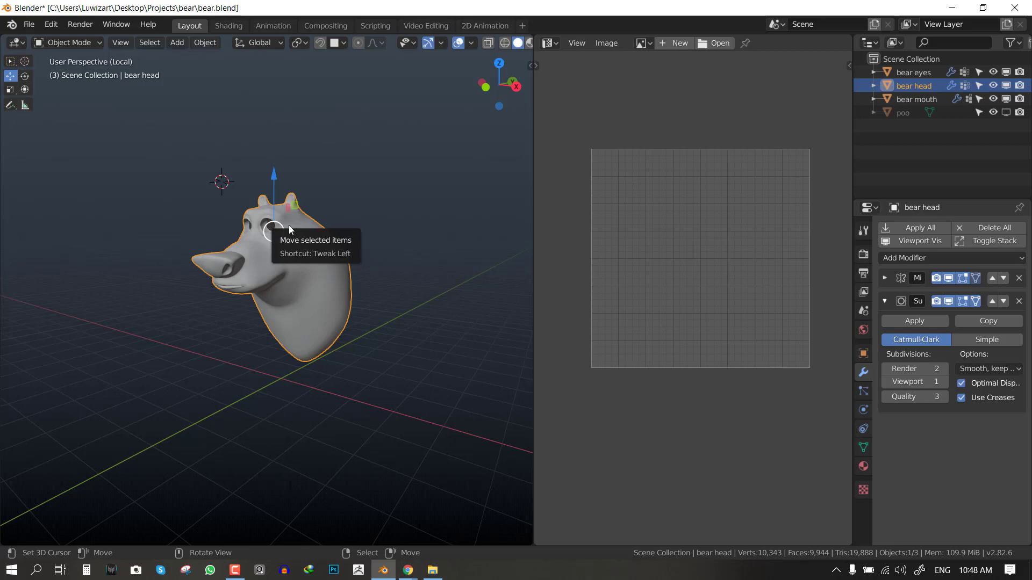
scroll(289, 226, up, 3)
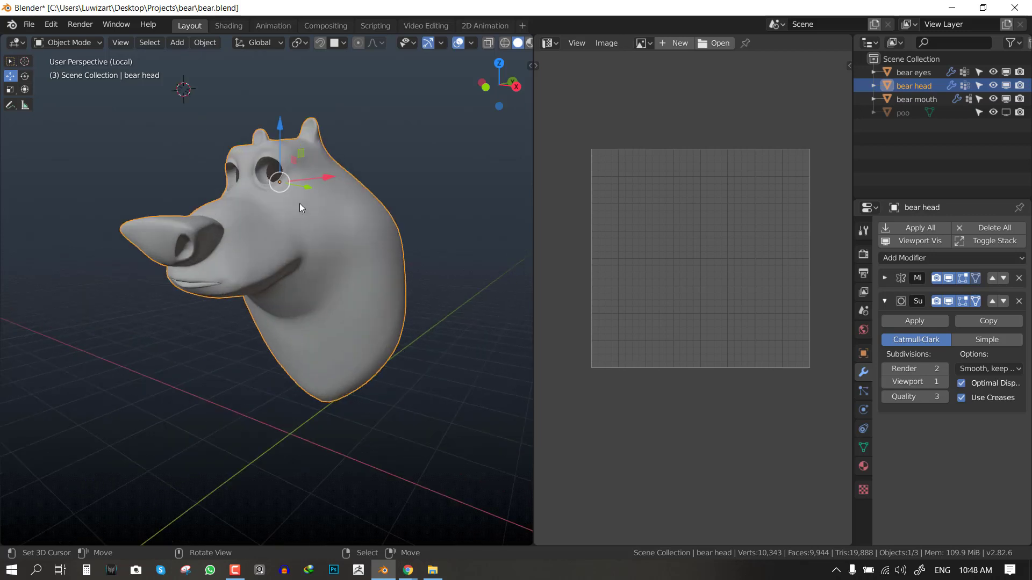
key(super)
key(super)
middle_drag(251, 235, 269, 263)
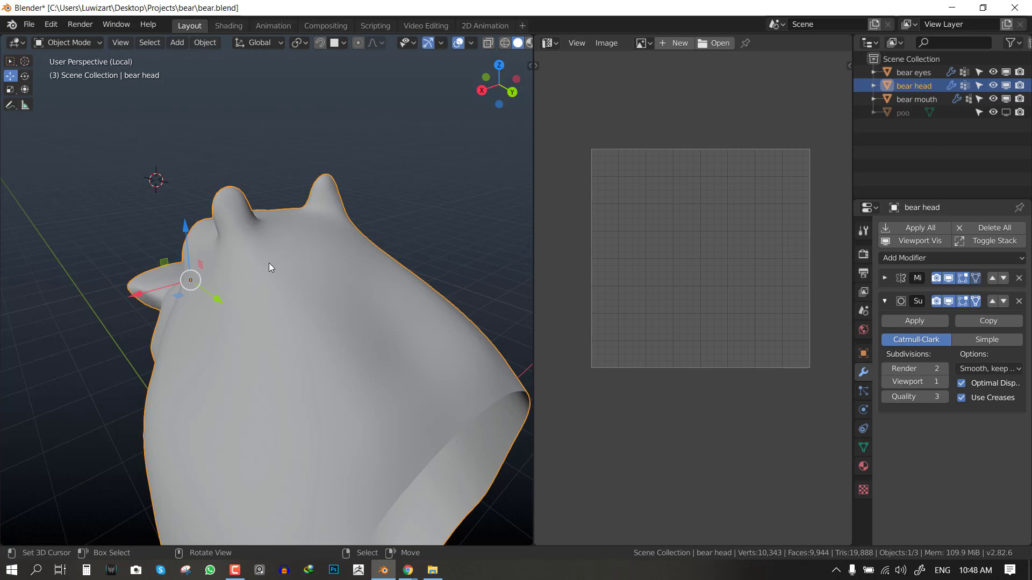
middle_drag(269, 263, 422, 267)
Enter Edit Mode on the bear head in the maximized viewport with nothing selected, framing the ear
key(Tab)
key(ctrl+space)
key(alt+a)
scroll(484, 258, up, 1)
shift+middle_drag(530, 249, 462, 261)
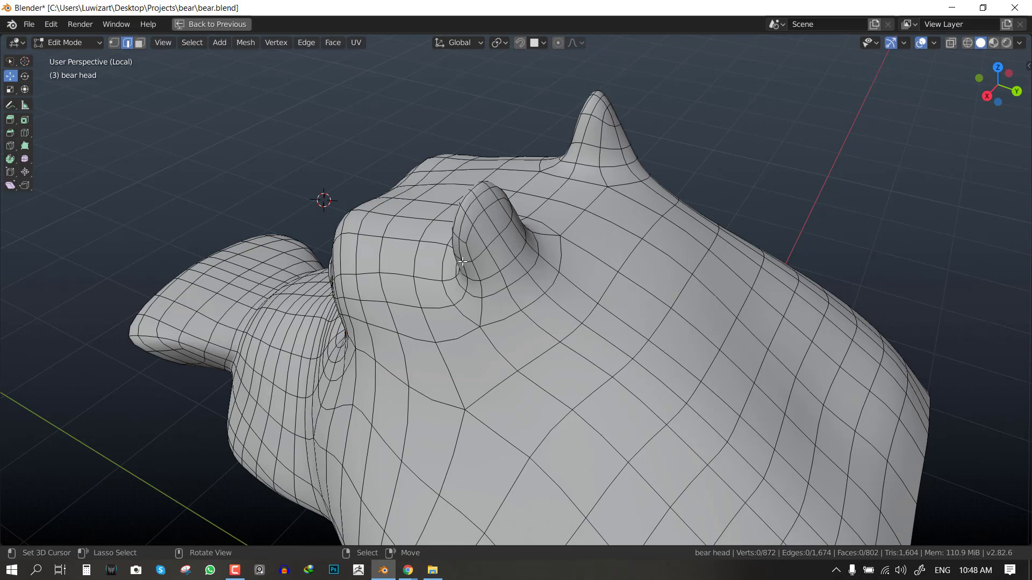
middle_drag(460, 266, 507, 222)
scroll(537, 242, up, 1)
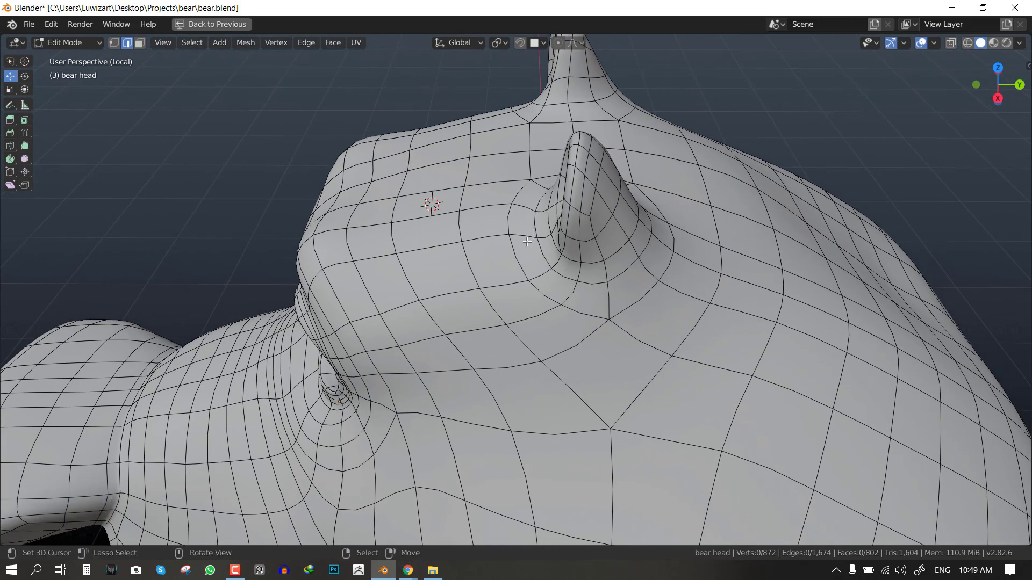
Select the entire head mesh, unwrap it without any seams, and show the UV layout beside the model
alt+click(516, 252)
scroll(515, 252, down, 5)
key(a)
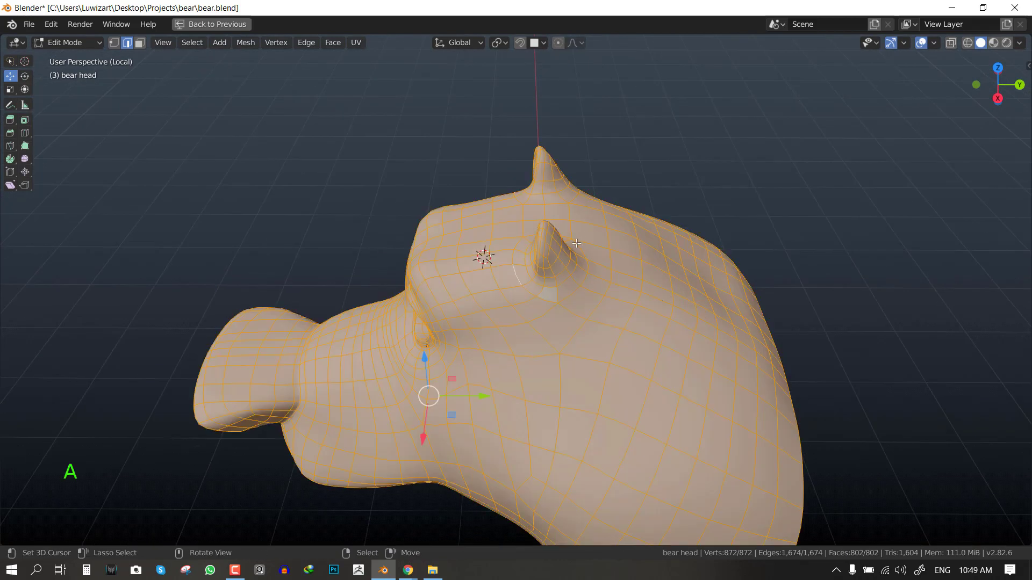
key(u)
click(586, 225)
key(ctrl+space)
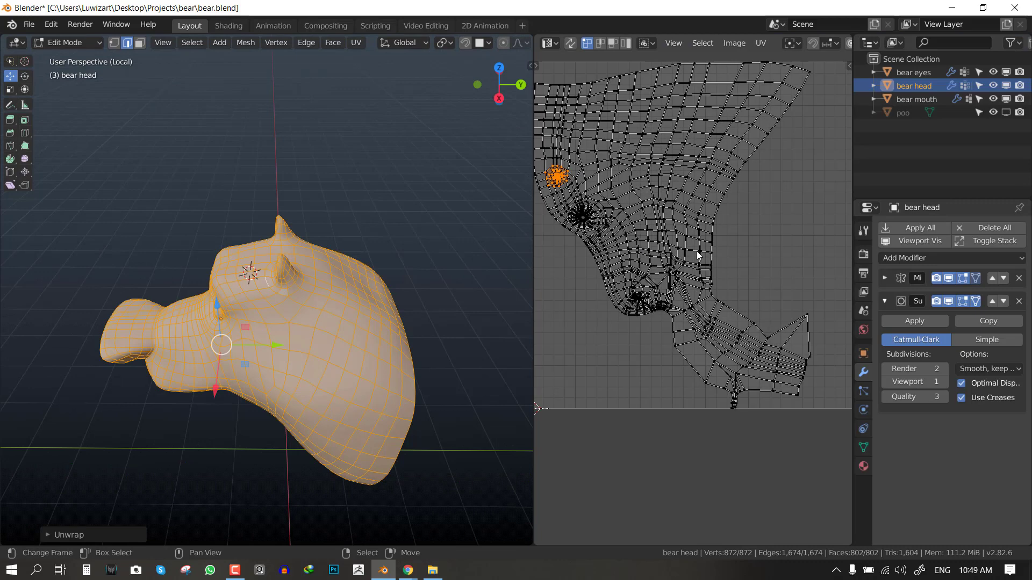
scroll(683, 237, up, 2)
scroll(394, 297, up, 3)
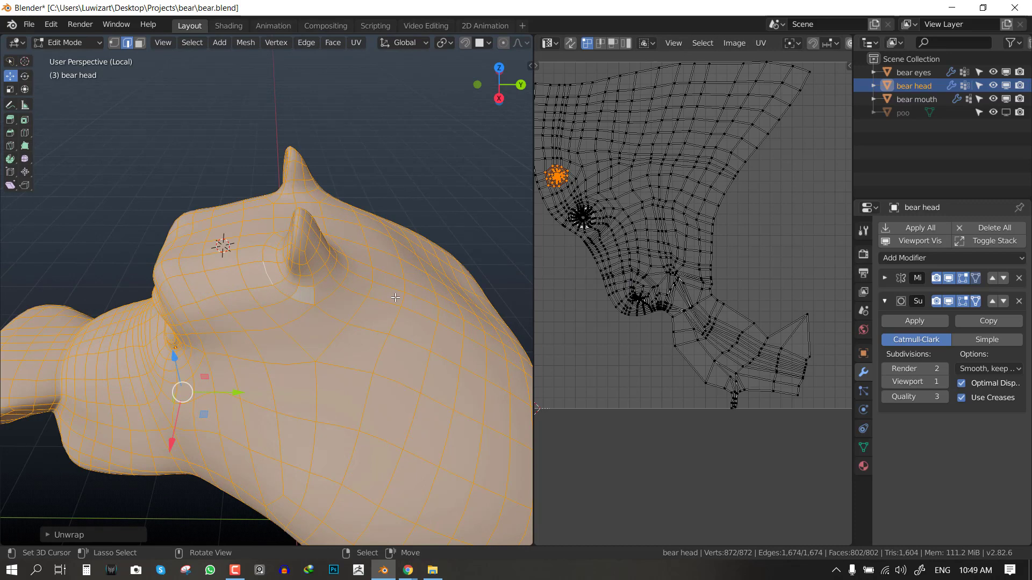
Clear the selection and select the complete edge loop around the base of the ear
key(ctrl+space)
middle_drag(428, 203, 484, 317)
key(alt+a)
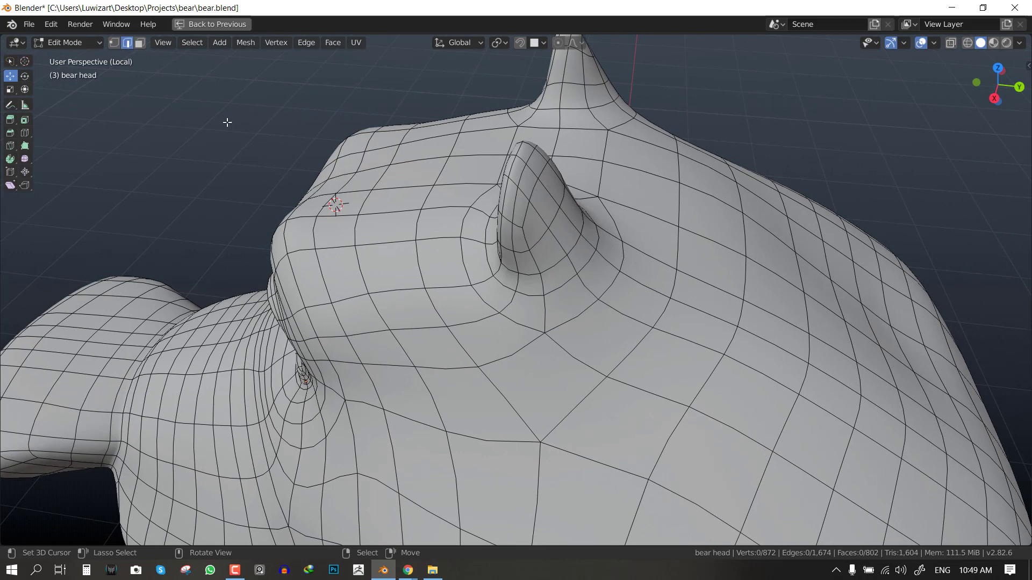
alt+shift+click(494, 302)
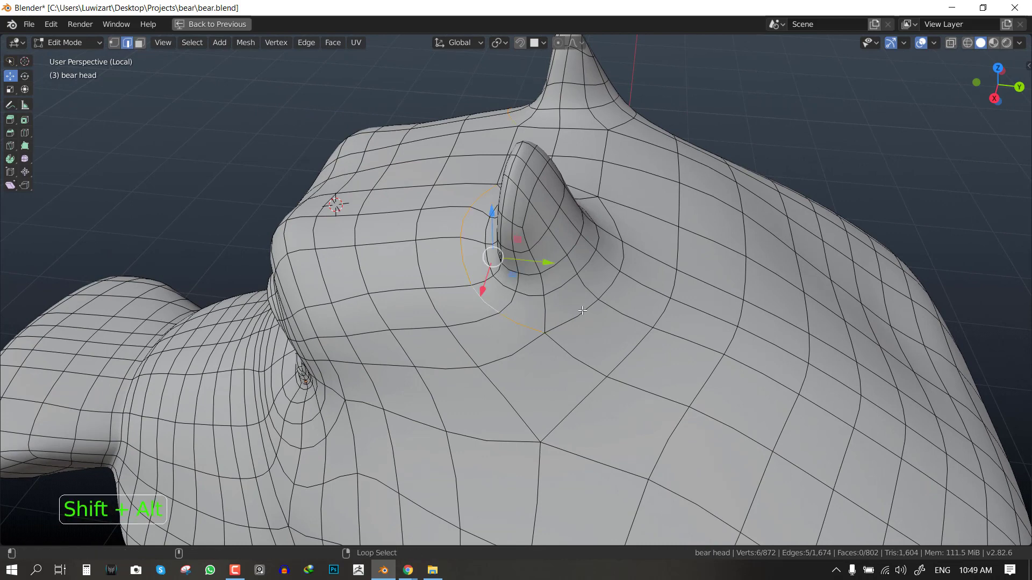
alt+shift+click(582, 311)
middle_drag(582, 311, 530, 342)
alt+shift+click(453, 327)
middle_drag(453, 326, 466, 258)
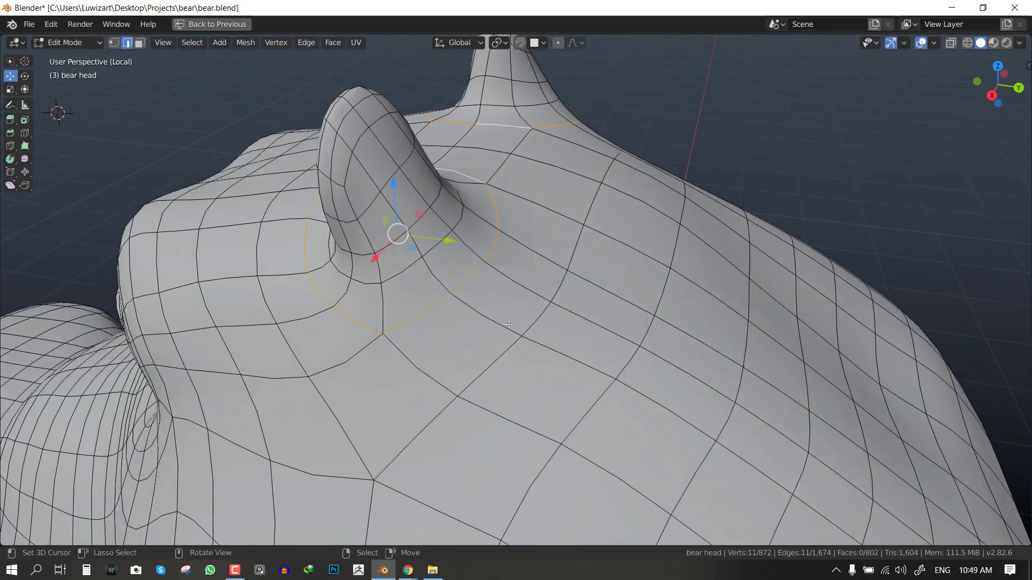
Mark the ear's base loop as a seam and clear the selection
middle_drag(508, 325, 841, 212)
key(ctrl+e)
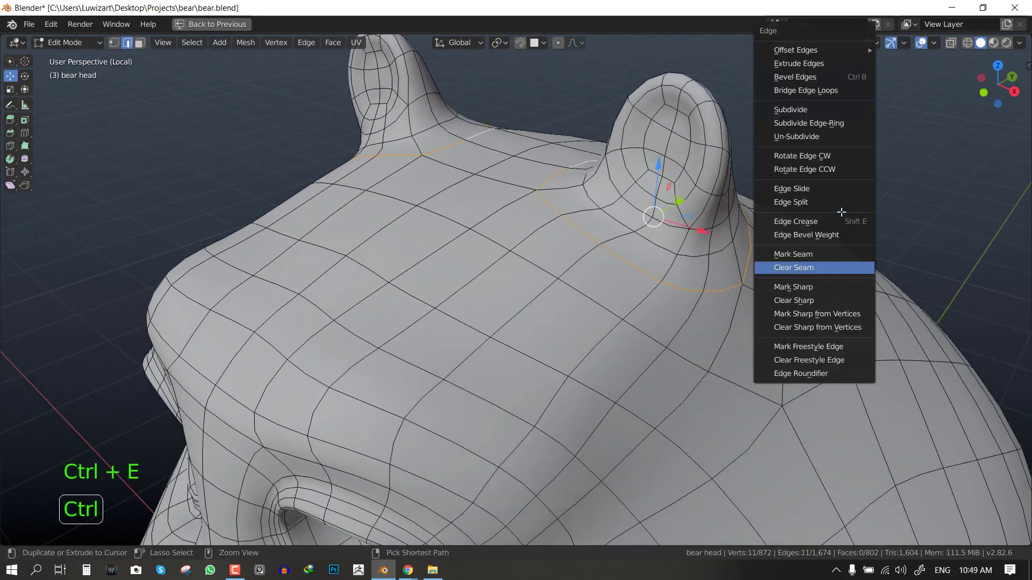
click(805, 257)
middle_drag(671, 277, 360, 183)
key(alt+a)
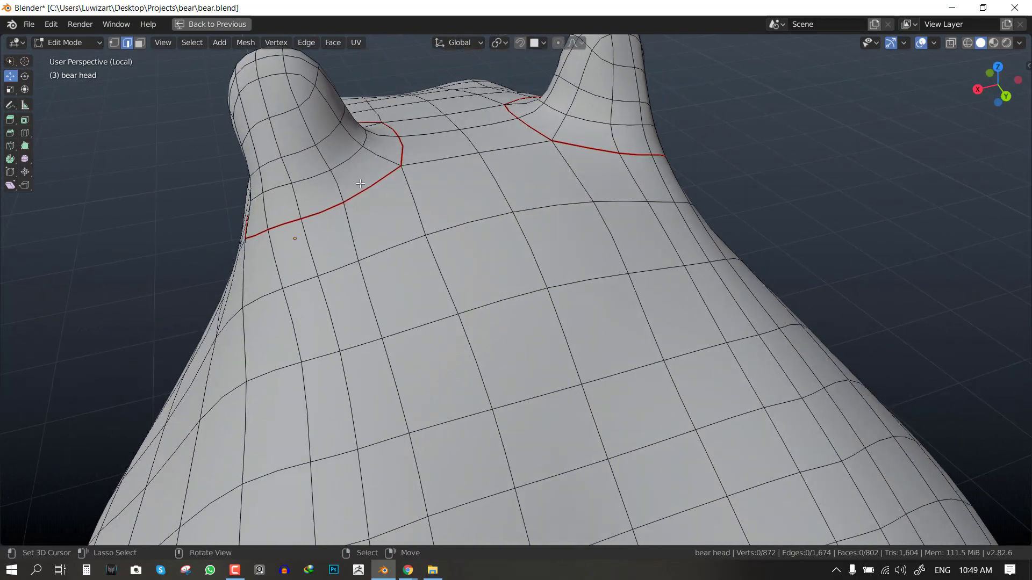
Check the ear seam by selecting the linked ear faces in face selection mode
key(l)
key(alt+KP_3)
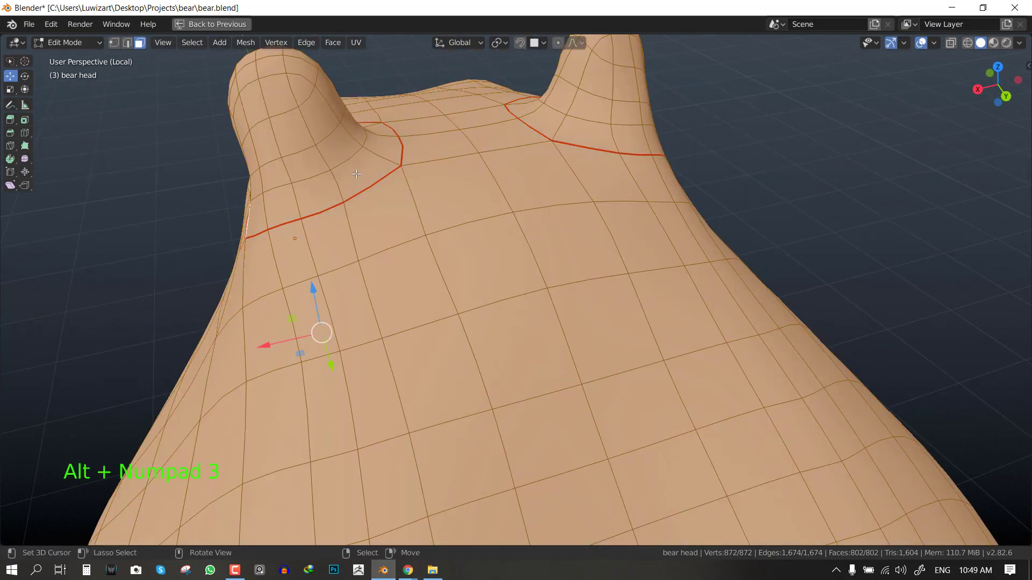
key(alt+a)
middle_drag(348, 173, 358, 173)
key(alt+KP_3)
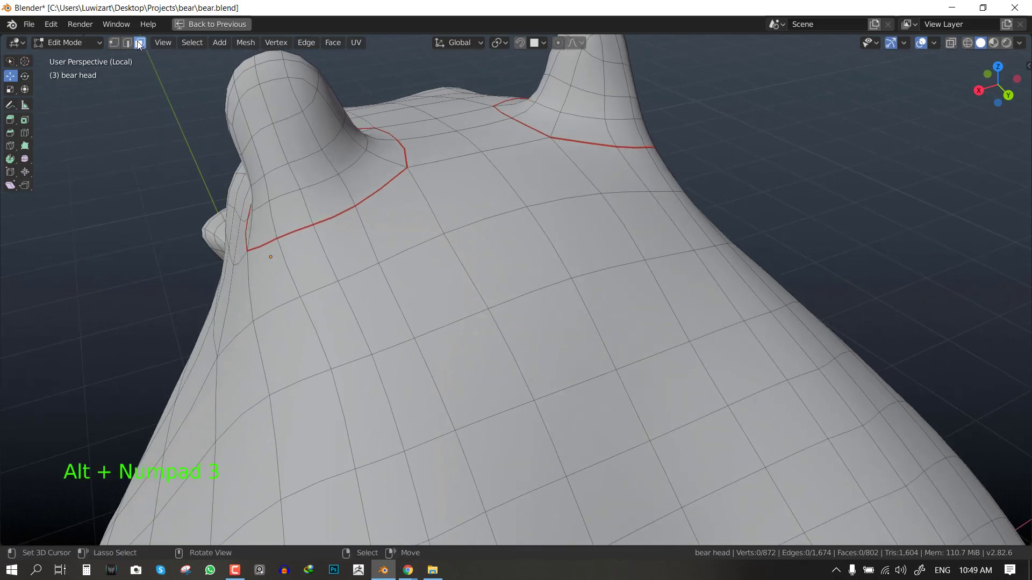
key(l)
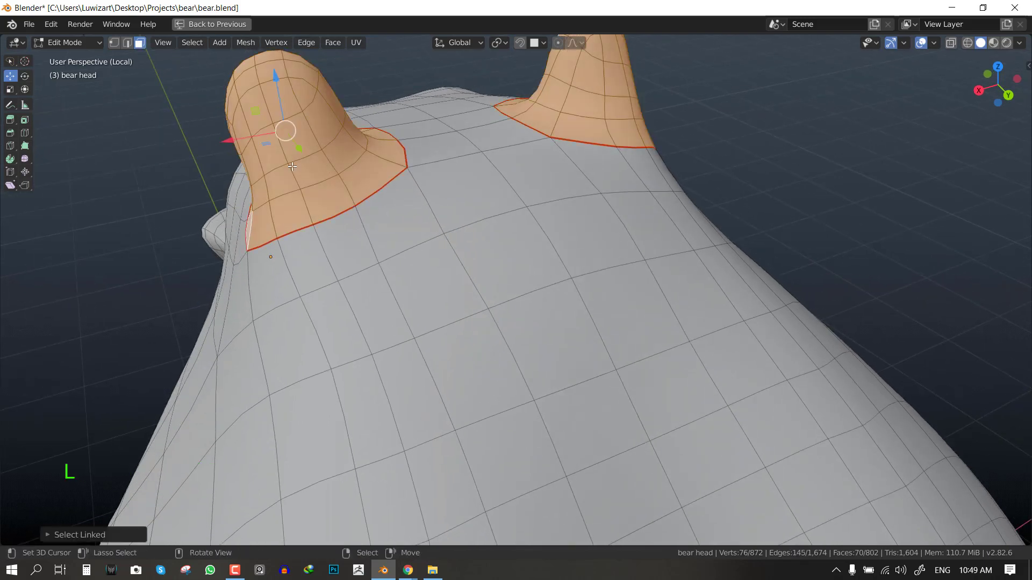
middle_drag(274, 180, 512, 217)
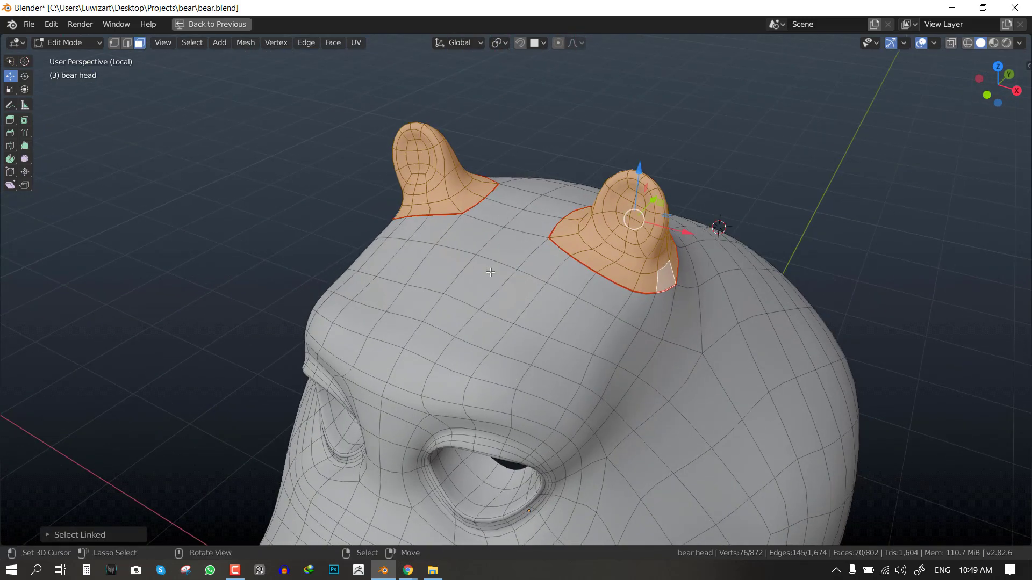
Select the linked head faces outside the ear seam, and repeat the linked selection in edge mode for comparison
right_click(490, 271)
key(l)
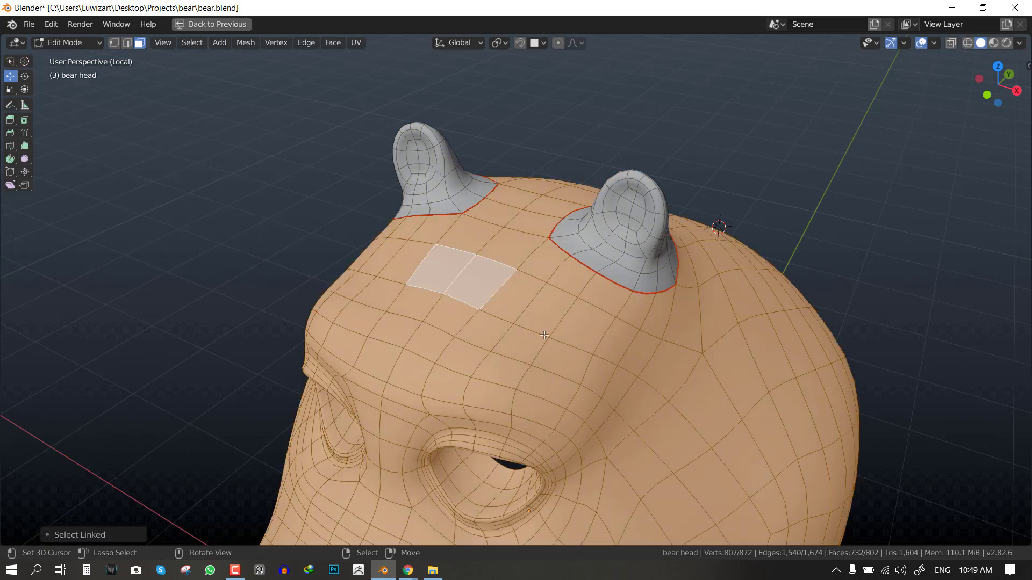
key(alt+a)
key(alt+KP_2)
key(l)
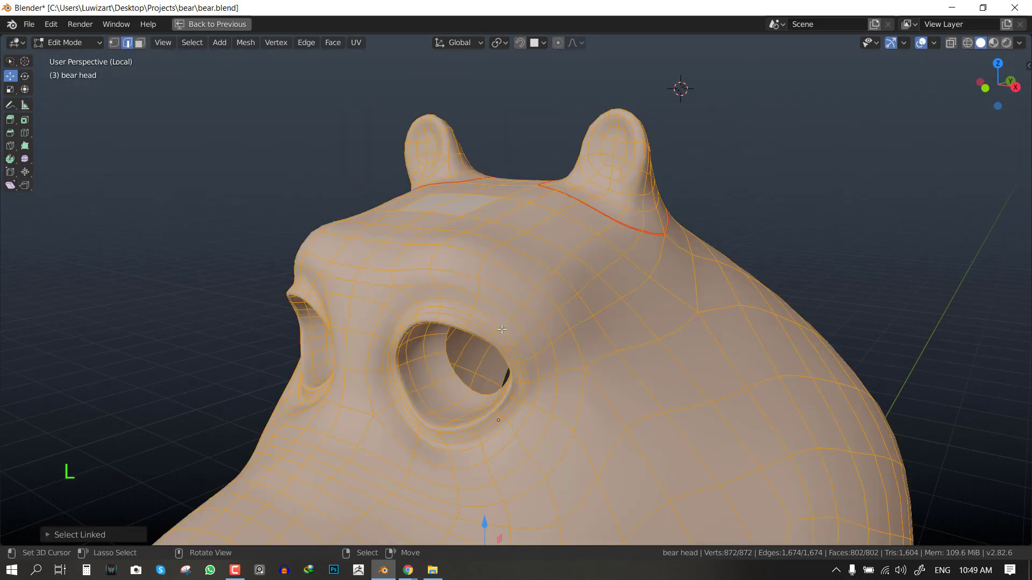
middle_drag(502, 329, 520, 297)
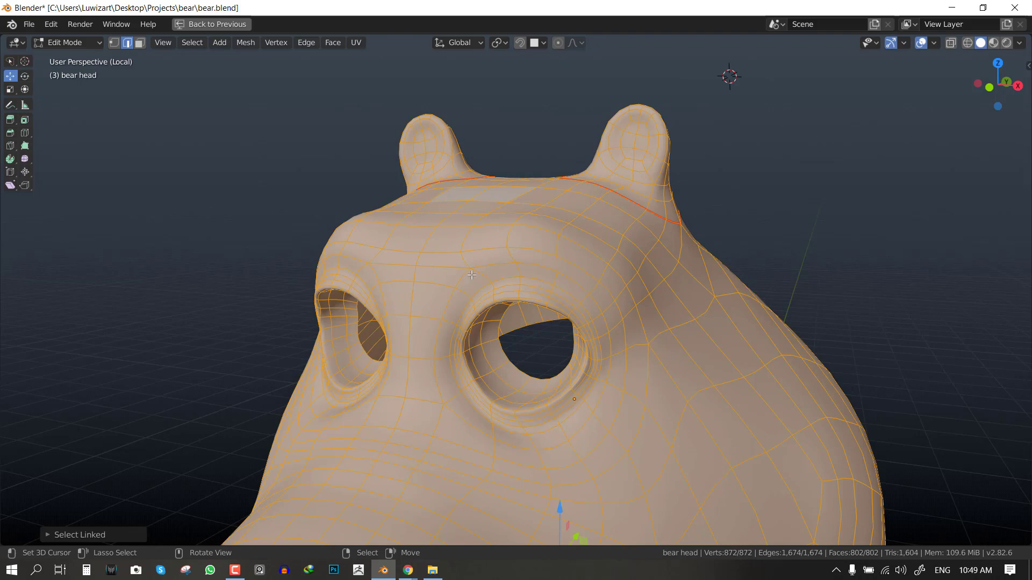
Select only the edge loop around the eye socket and mark it as a seam
key(alt+KP_2)
key(alt+a)
alt+click(598, 300)
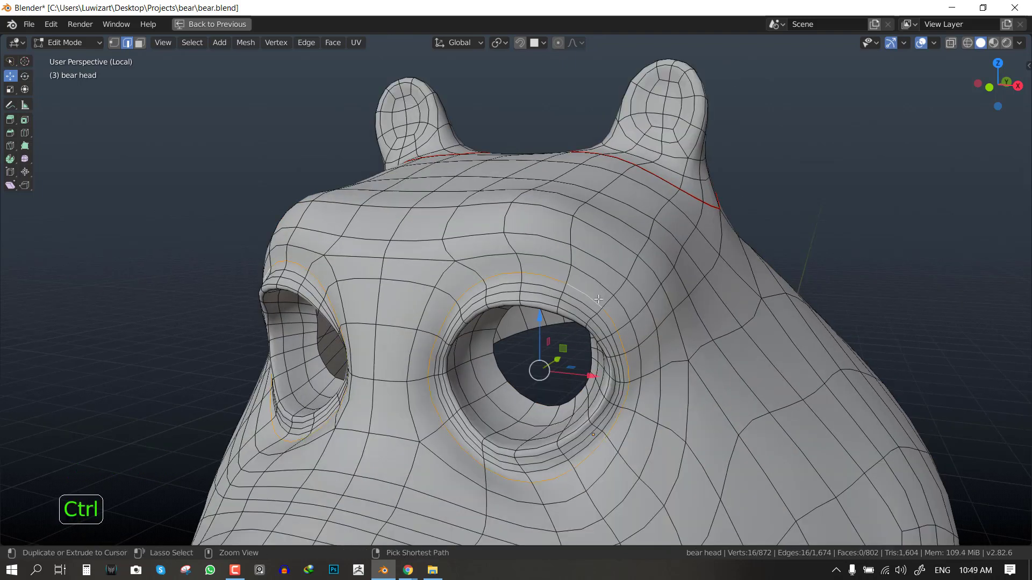
key(ctrl+e)
click(601, 300)
Check the eye seam by selecting the linked eye socket faces, and return to edge selection mode
key(alt+KP_3)
key(alt+a)
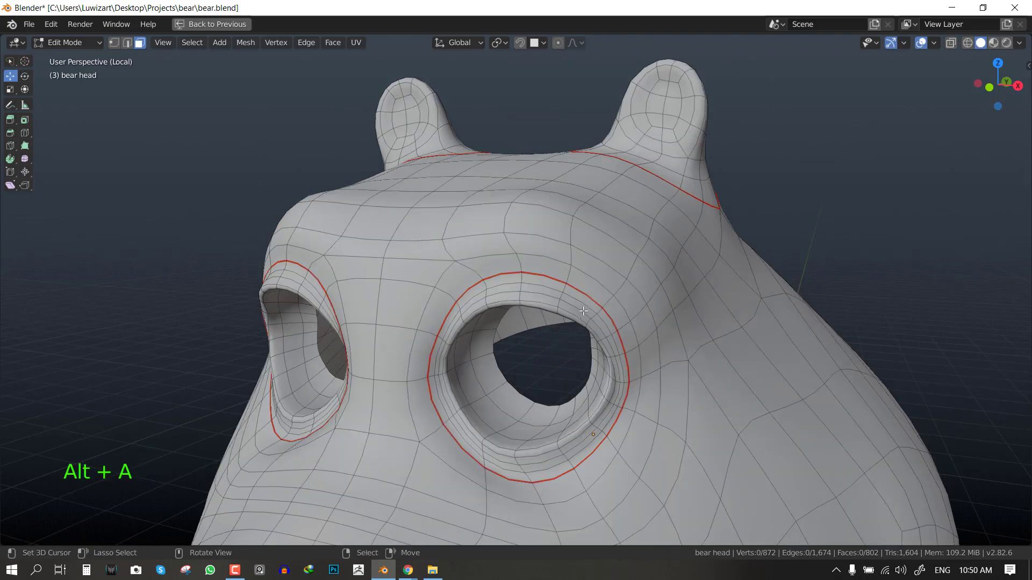
key(l)
key(alt+KP_2)
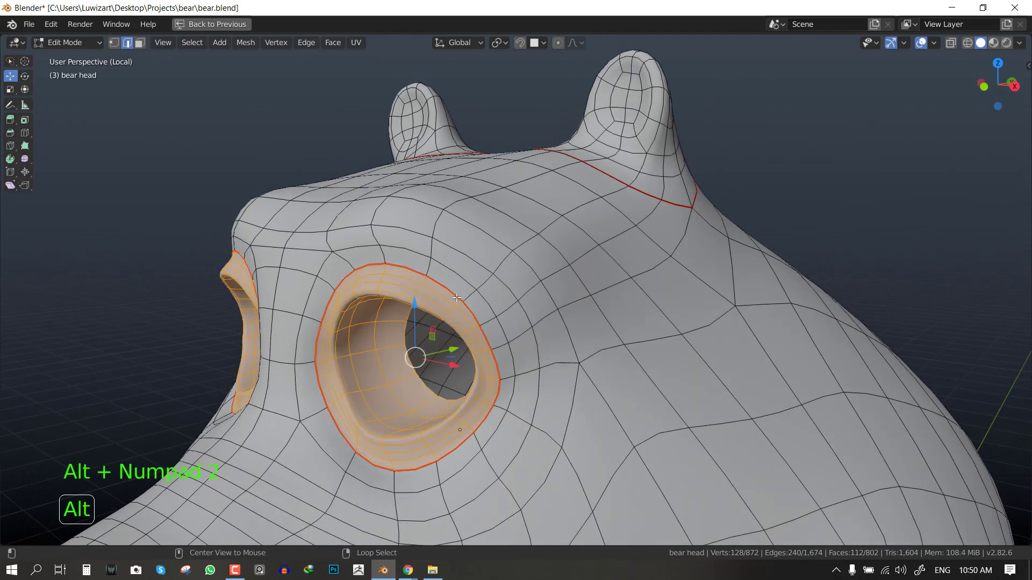
Select only the outer edge loop around the eye socket and clear its seam
key(a)
alt+click(457, 297)
key(ctrl+e)
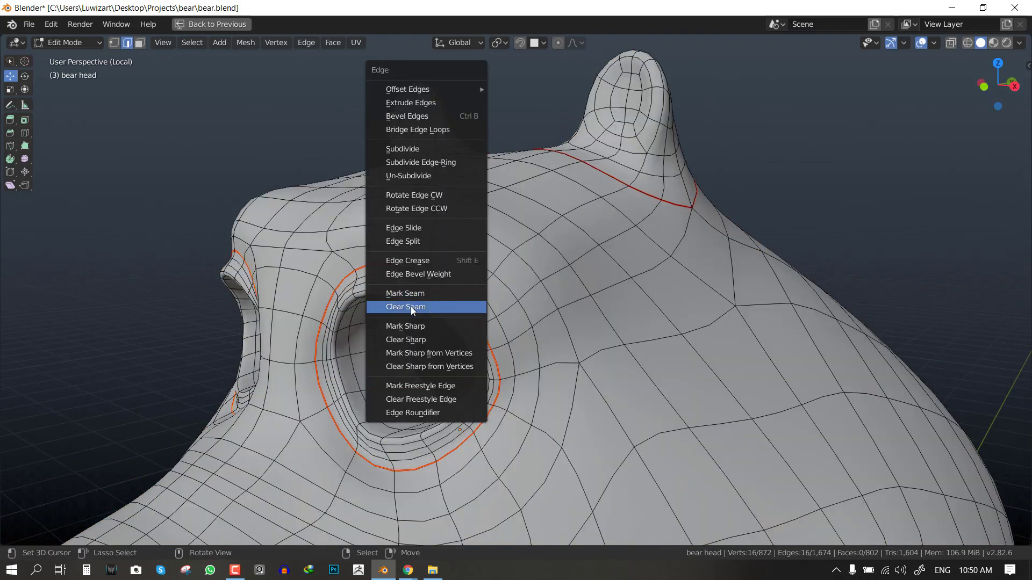
click(393, 307)
key(alt+a)
Select the linked ear faces in face selection mode and unwrap them
middle_drag(636, 226, 570, 235)
key(3)
scroll(438, 226, down, 1)
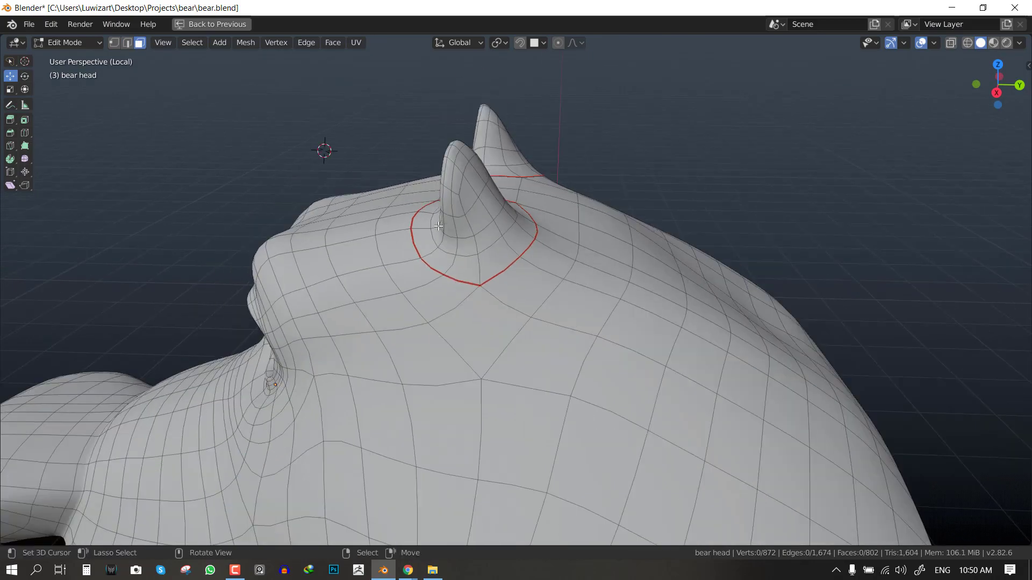
key(l)
middle_drag(447, 228, 540, 217)
key(u)
click(629, 168)
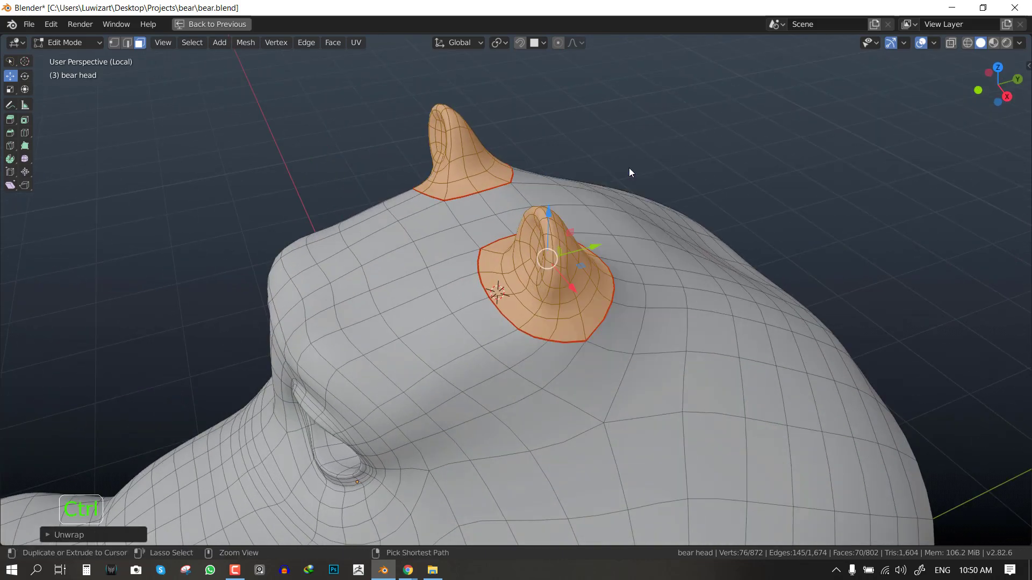
Apply Minimize Stretch to the ear's UV island, and return to the maximized 3D view with nothing selected
key(ctrl+space)
scroll(676, 238, up, 2)
middle_drag(695, 268, 738, 267)
click(681, 236)
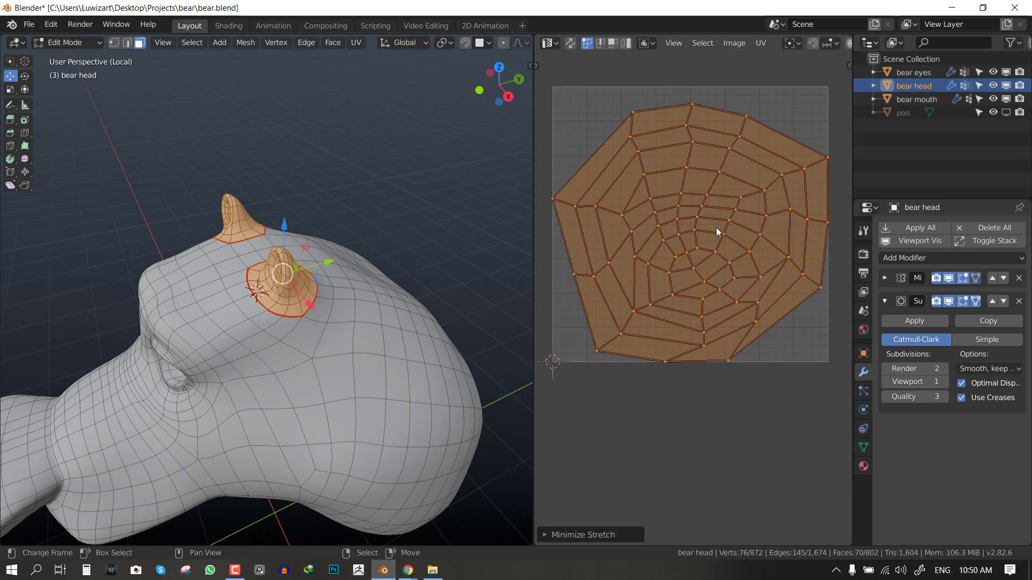
middle_drag(692, 253, 730, 265)
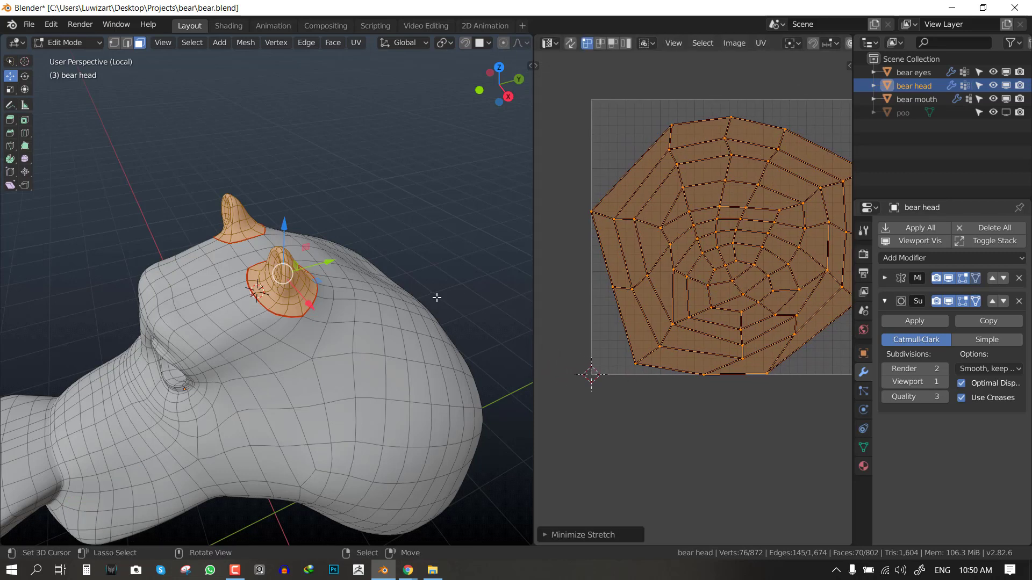
middle_drag(437, 298, 306, 307)
middle_drag(364, 293, 134, 258)
key(ctrl+space)
middle_drag(360, 228, 323, 270)
key(alt+a)
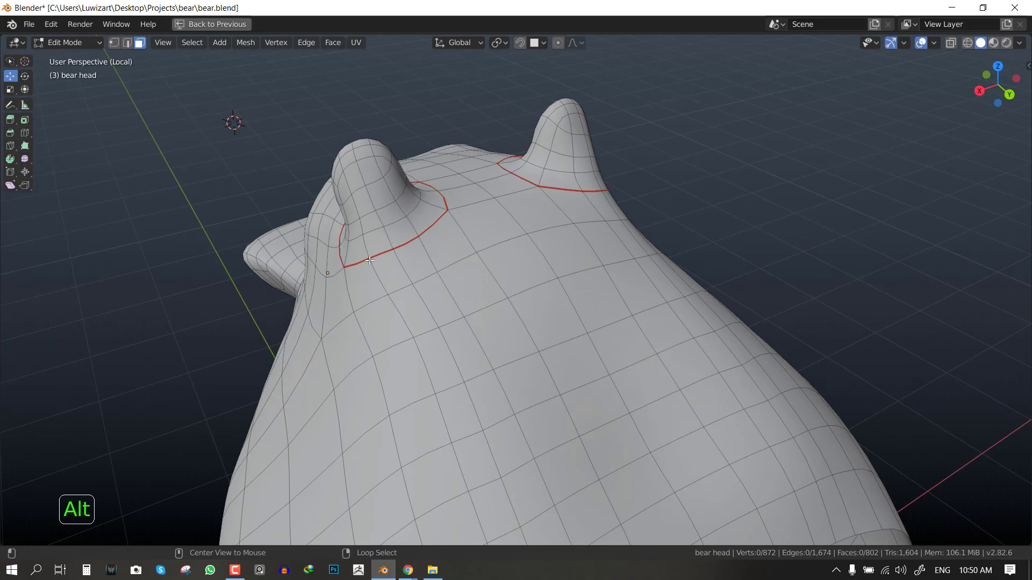
Switch to edge selection and examine the centre edge loop running down the back of the head, in solid and wireframe display
key(alt+KP_2)
scroll(478, 365, down, 2)
key(alt+a)
mouse_move(477, 365)
middle_down()
mouse_move(653, 352)
mouse_move(462, 360)
middle_up()
alt+click(599, 461)
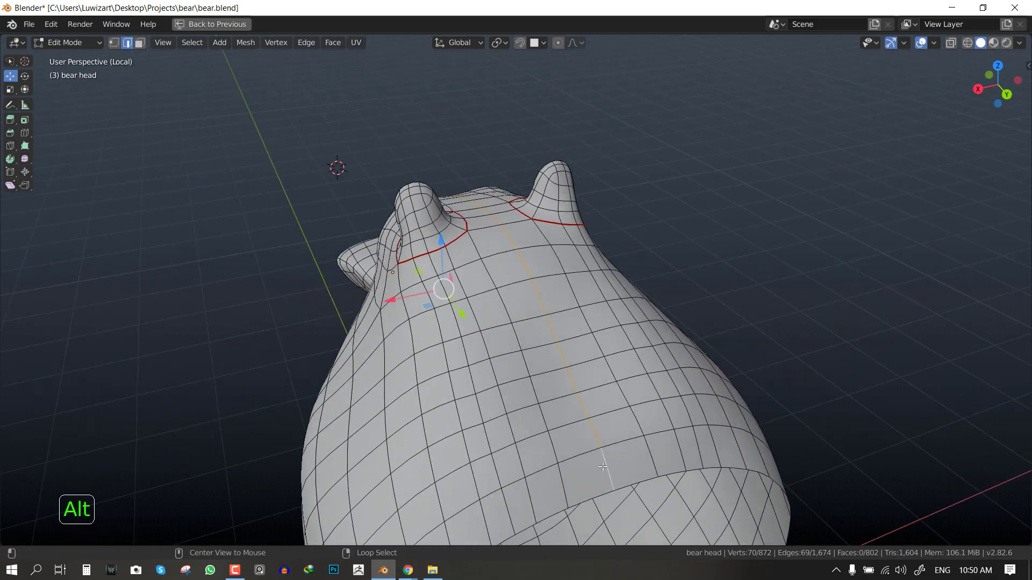
mouse_move(603, 467)
middle_down()
mouse_move(618, 357)
mouse_move(629, 355)
mouse_move(560, 393)
mouse_move(549, 376)
mouse_move(604, 390)
middle_up()
key(shift+z)
key(alt+a)
key(shift+z)
Select the edge loop where the nose meets the muzzle, mark it as a seam and clear the selection
scroll(708, 307, up, 1)
shift+middle_drag(177, 422, 440, 394)
scroll(374, 394, up, 2)
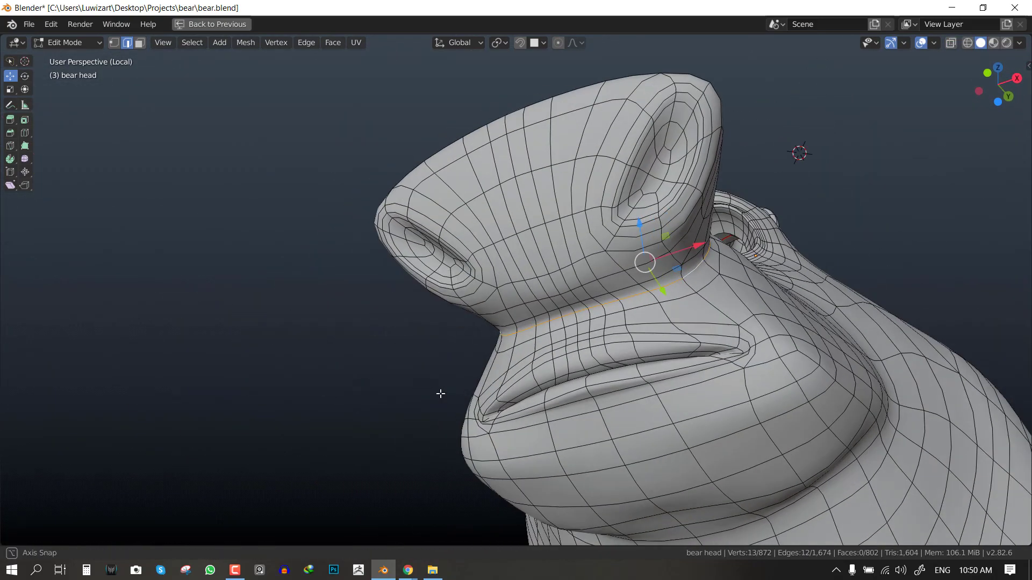
middle_drag(544, 399, 499, 395)
key(ctrl+e)
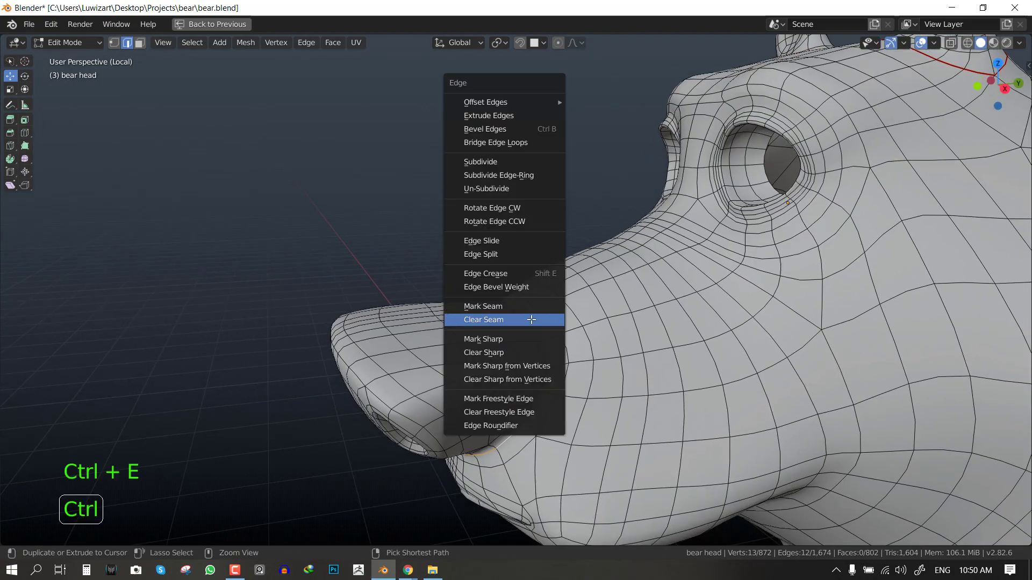
click(525, 312)
key(alt+a)
Select the linked nose faces, hide everything else and return to edge selection mode
key(3)
key(l)
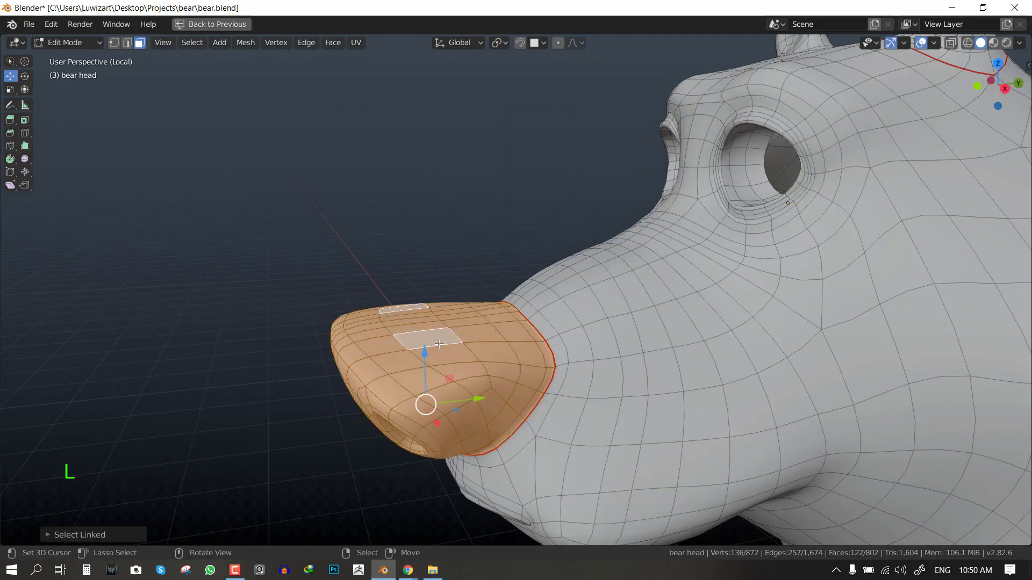
key(shift+h)
middle_drag(441, 344, 652, 267)
key(alt+a)
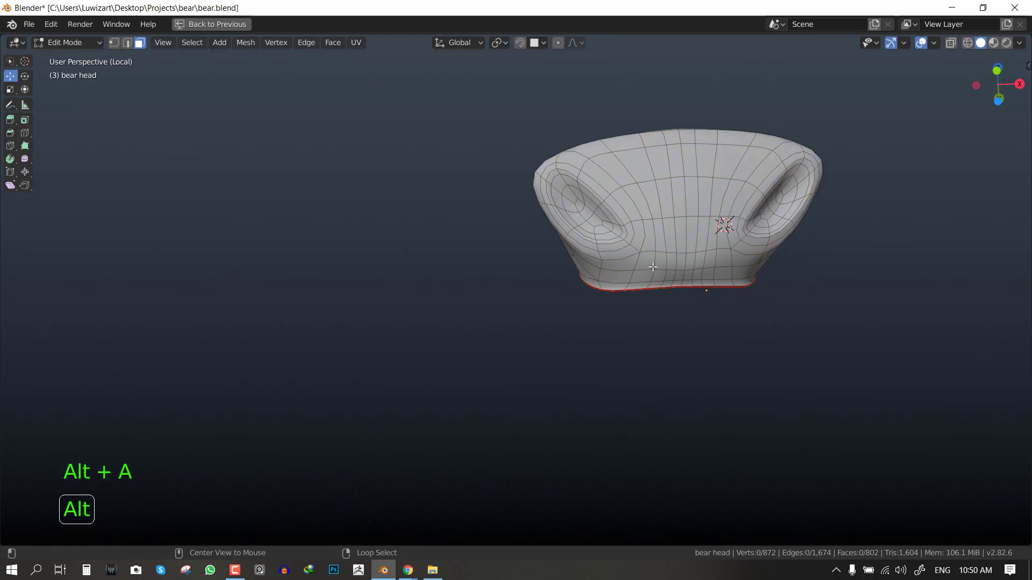
key(2)
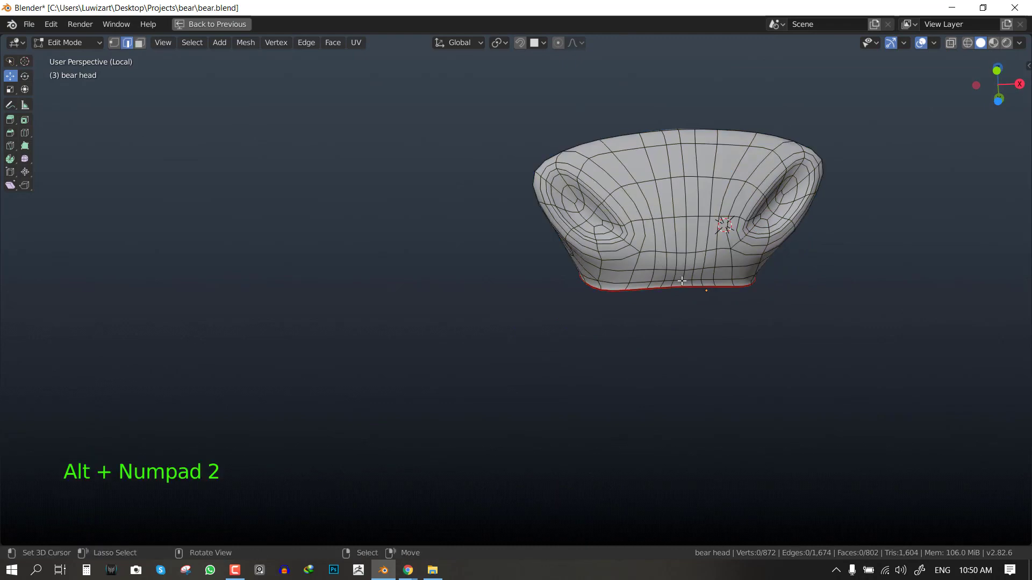
alt+middle_drag(682, 281, 580, 308)
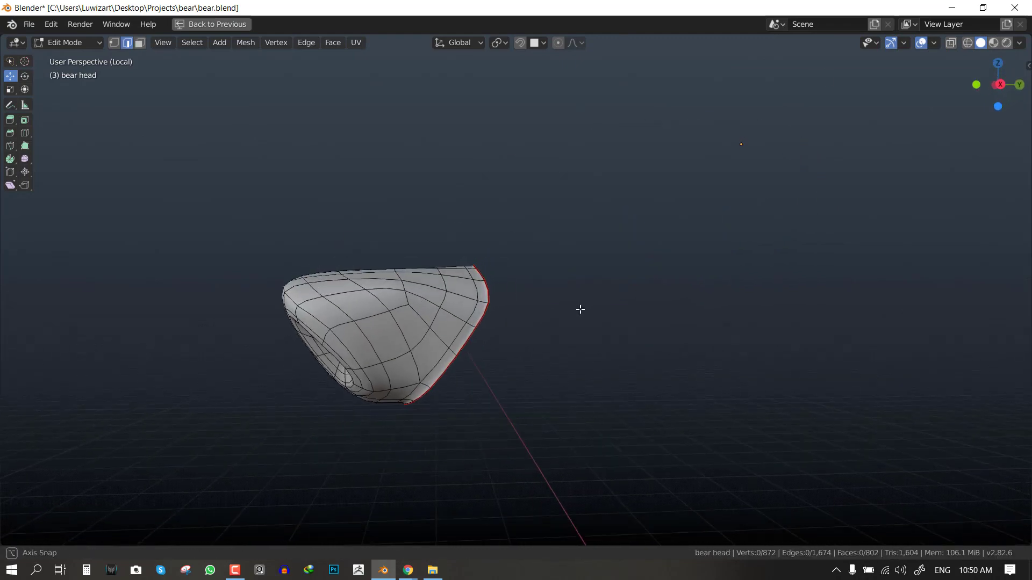
Unwrap the whole isolated nose and check its layout in the UV editor
key(a)
key(u)
click(595, 217)
key(ctrl+space)
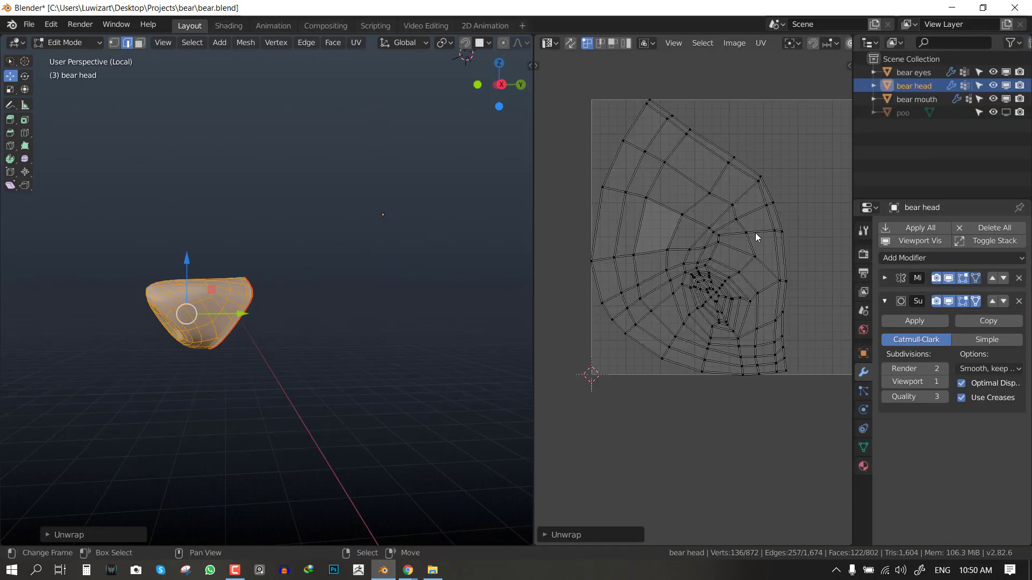
key(ctrl+space)
key(Tab)
key(Tab)
key(alt+a)
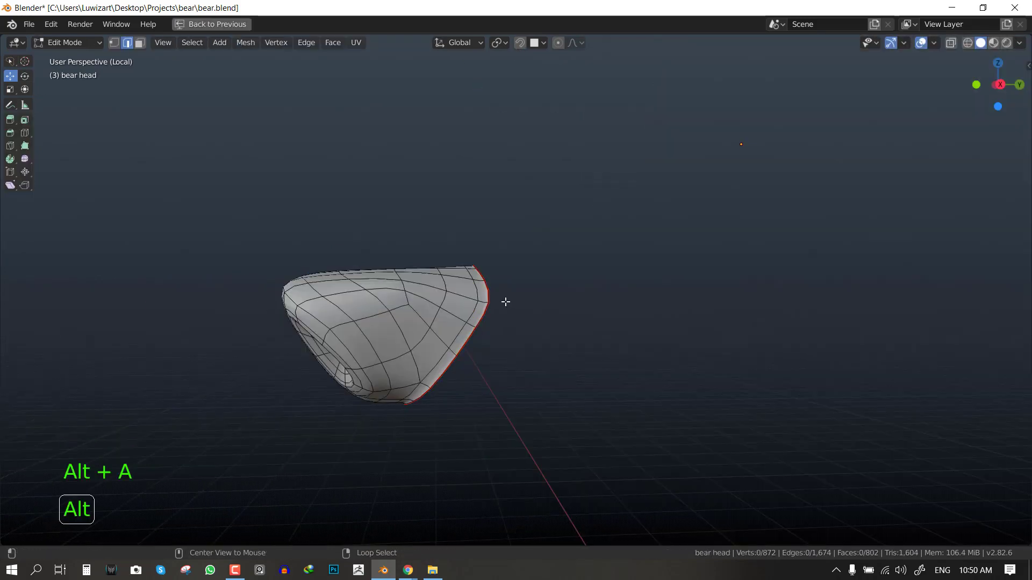
Reveal the hidden mesh, isolate the linked main head faces without nose and ears, and return to edge selection mode
key(alt+h)
key(alt+a)
key(alt+KP_3)
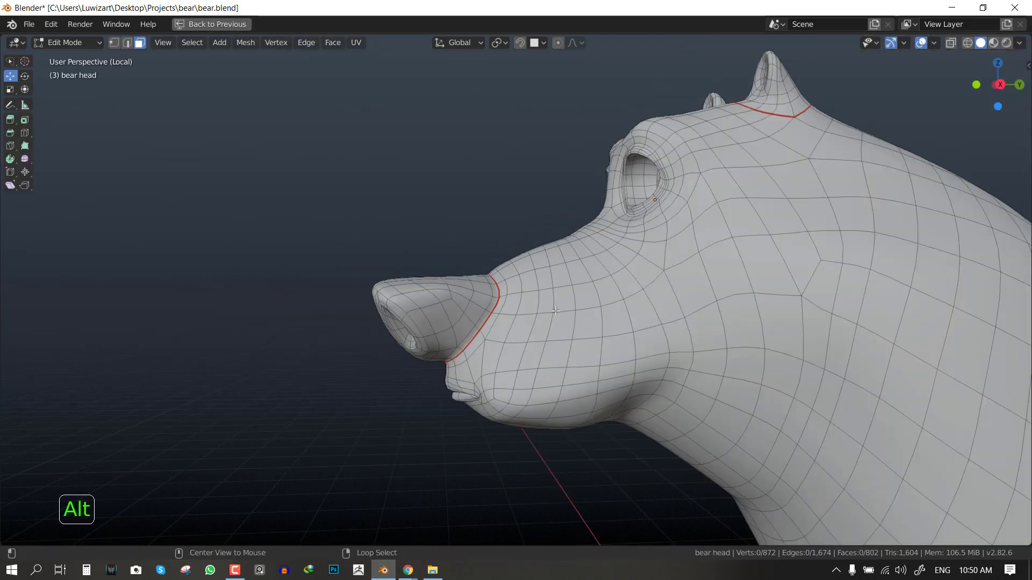
key(alt+KP_2)
key(alt+KP_3)
key(alt+KP_3)
key(alt+KP_3)
key(l)
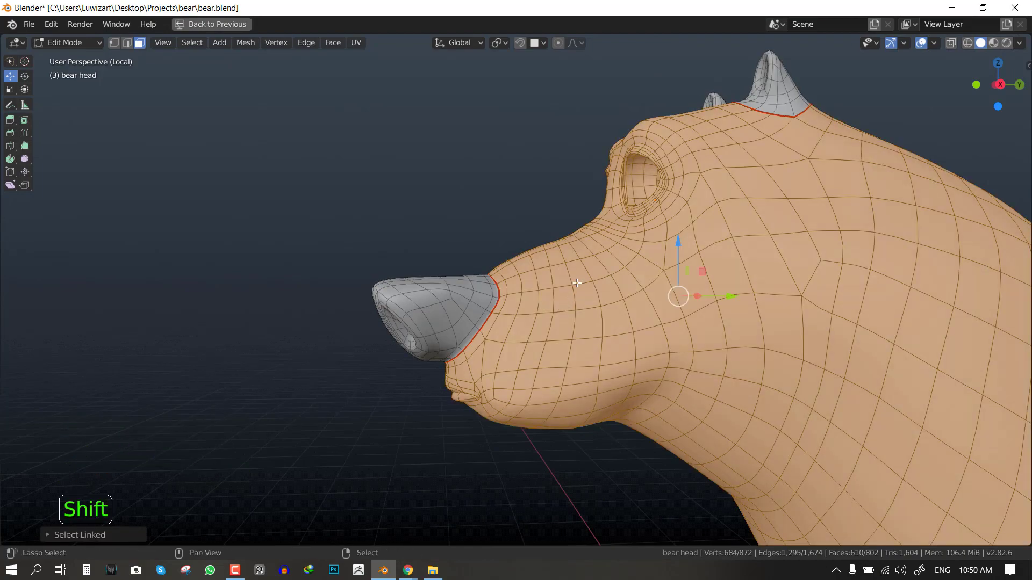
key(shift+h)
key(alt+a)
key(alt+KP_2)
key(2)
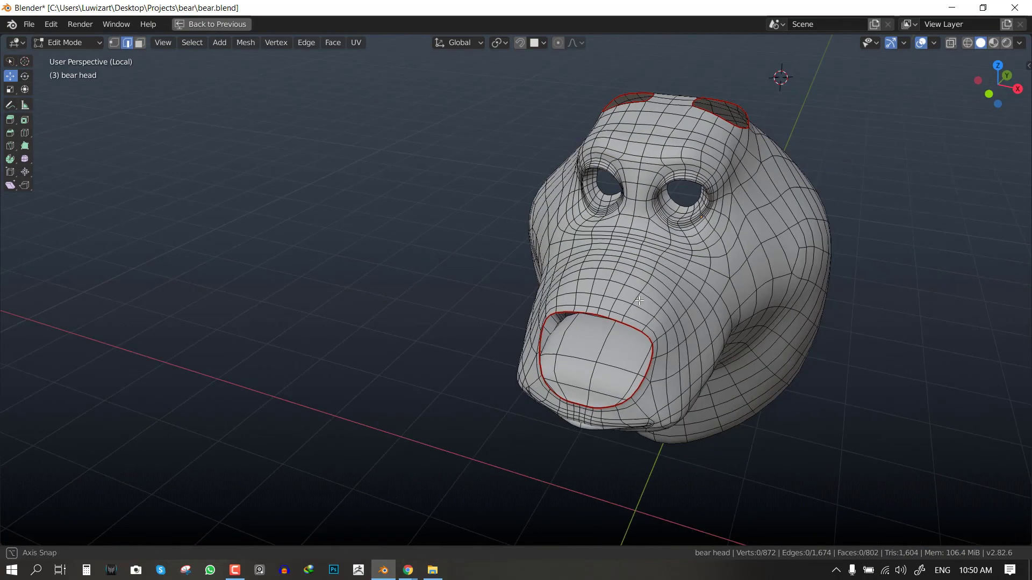
Mark the small edge loop at the back of the mouth cavity as a seam
middle_drag(640, 301, 610, 303)
scroll(610, 303, up, 3)
middle_drag(575, 392, 546, 352)
key(shift+z)
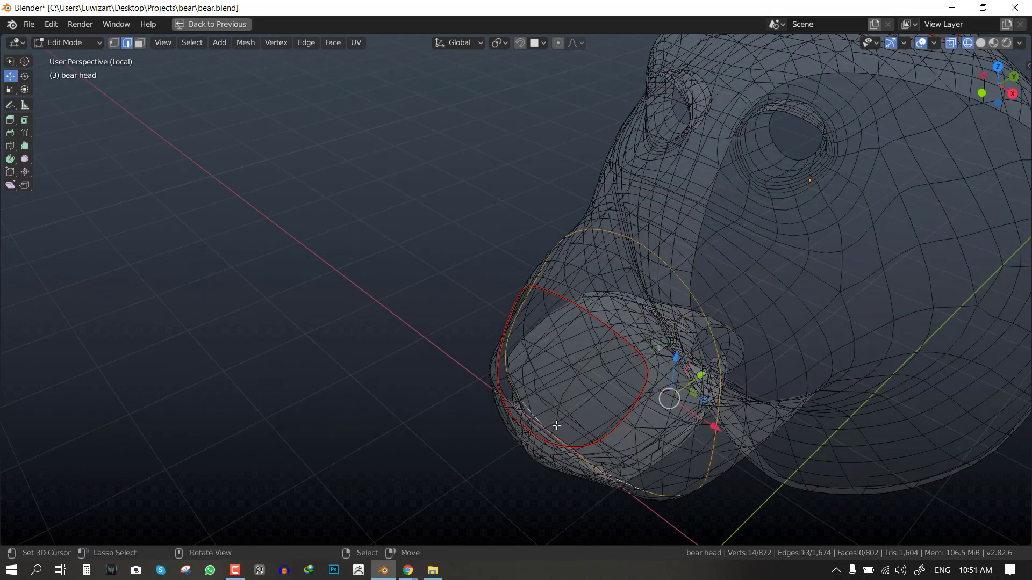
key(shift+z)
scroll(544, 391, up, 3)
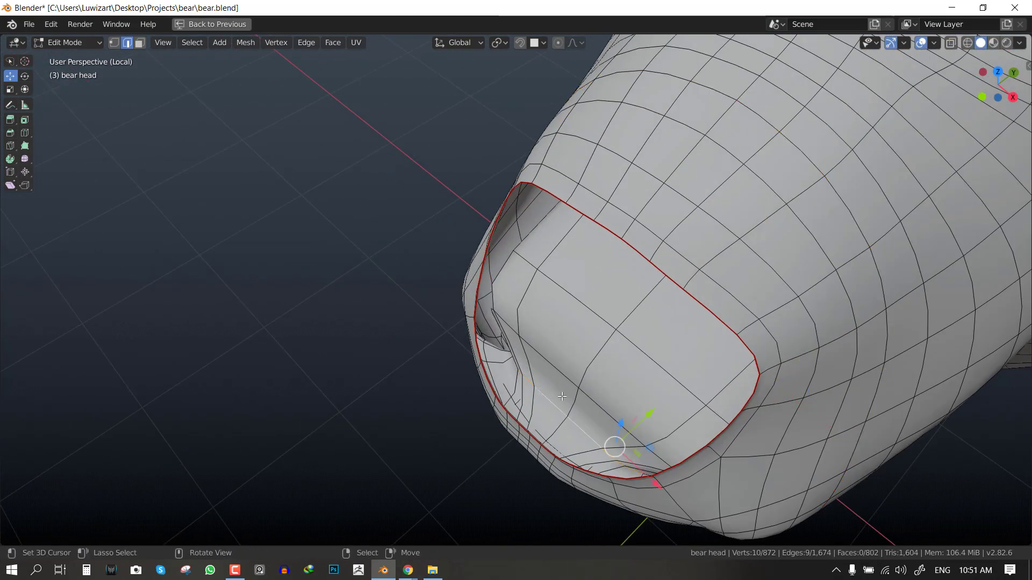
mouse_move(562, 396)
middle_down()
mouse_move(650, 339)
mouse_move(648, 287)
mouse_move(580, 301)
mouse_move(598, 297)
mouse_move(553, 332)
mouse_move(545, 317)
mouse_move(650, 306)
mouse_move(562, 316)
mouse_move(519, 299)
middle_up()
key(shift+z)
scroll(518, 299, up, 3)
mouse_move(618, 361)
middle_down()
mouse_move(570, 344)
mouse_move(619, 272)
middle_up()
key(shift+z)
key(ctrl+e)
click(621, 271)
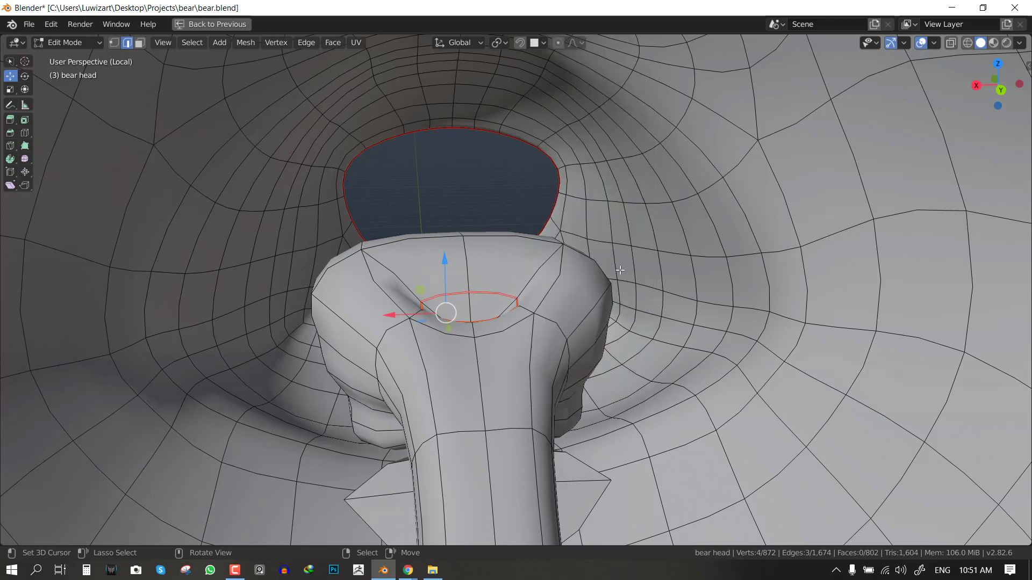
Select the edge loop just inside the lips in wireframe display and mark it as a seam
mouse_move(290, 347)
middle_down()
mouse_move(392, 361)
mouse_move(494, 287)
middle_up()
scroll(393, 361, up, 3)
key(shift+z)
key(shift+z)
key(shift+z)
alt+click(494, 286)
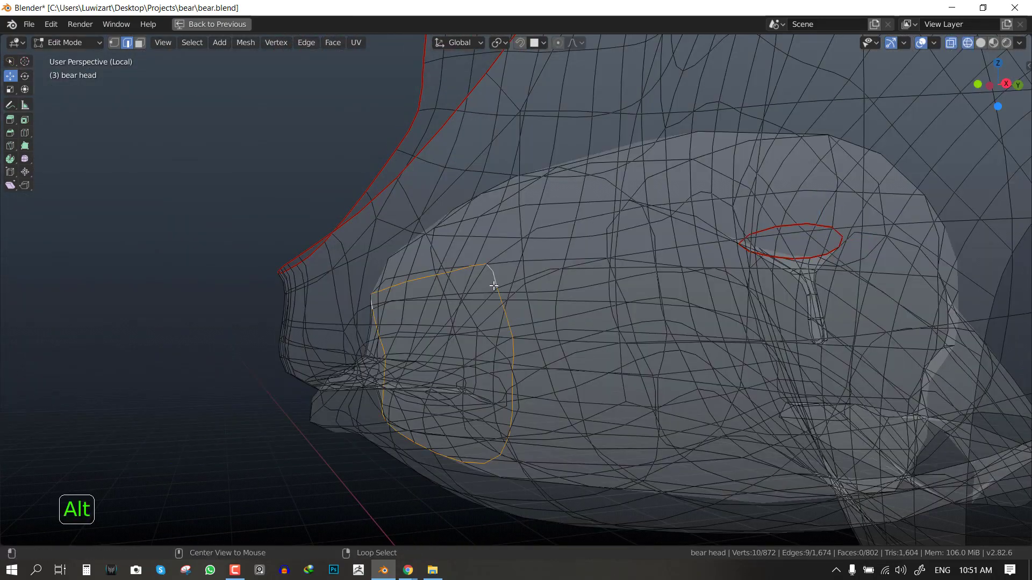
key(ctrl+e)
click(581, 278)
key(alt+a)
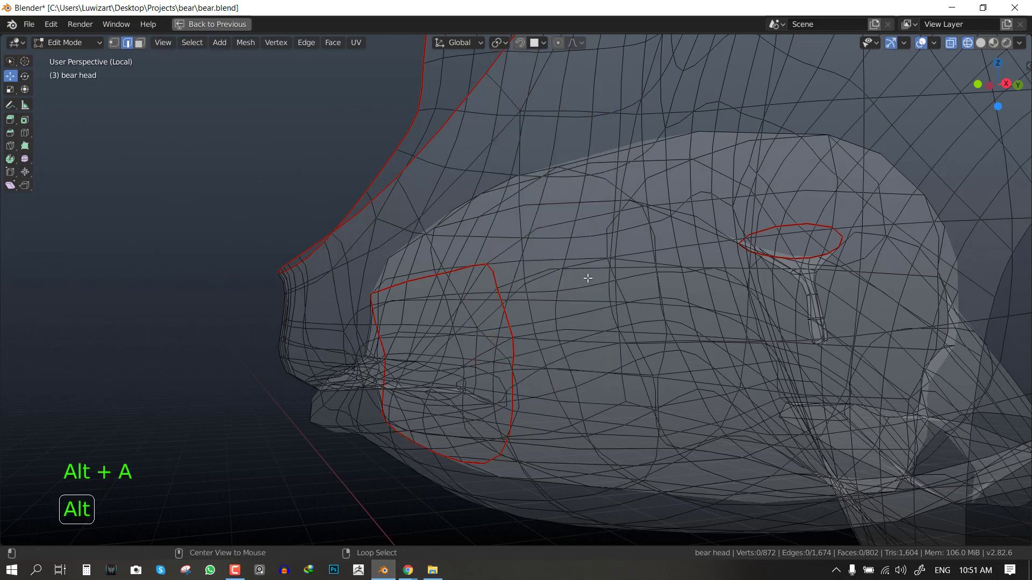
Select the linked mouth cavity faces from behind and isolate them by hiding the rest of the head
mouse_move(582, 278)
middle_down()
mouse_move(549, 306)
mouse_move(506, 295)
mouse_move(451, 301)
middle_up()
key(shift+z)
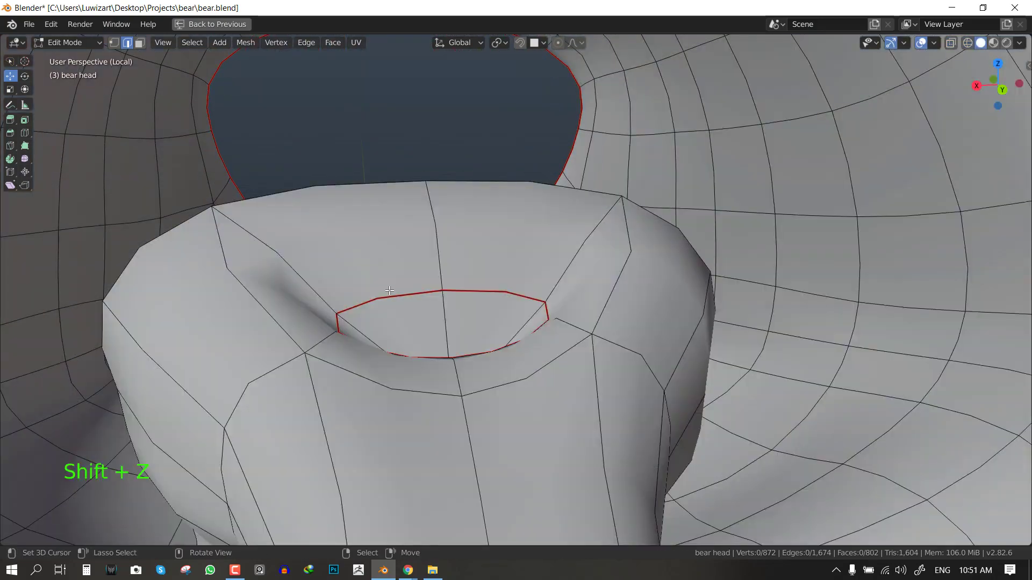
key(alt+KP_3)
key(l)
key(l)
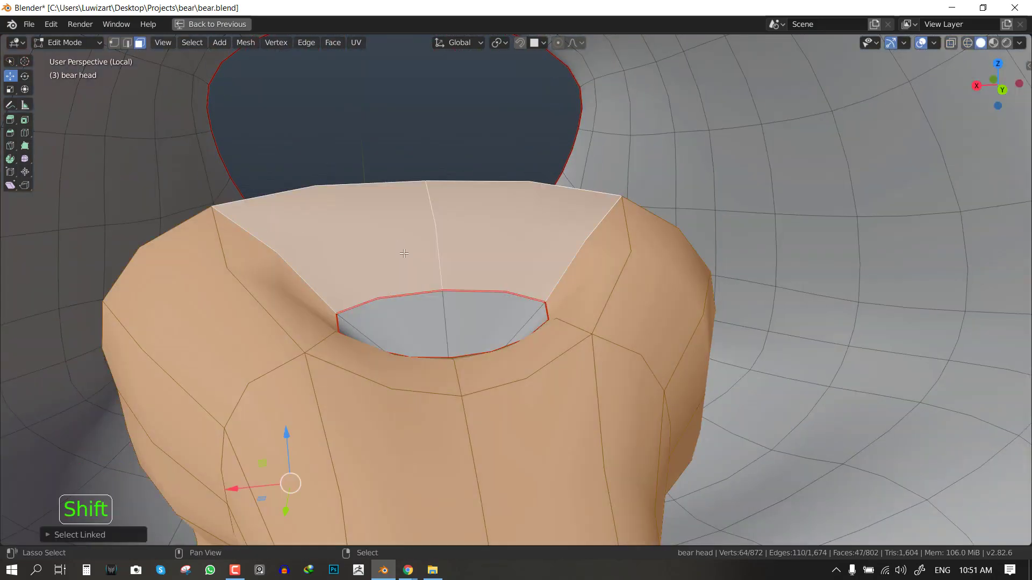
key(shift+h)
scroll(404, 253, down, 3)
key(alt+a)
middle_drag(403, 254, 546, 316)
Select the lengthwise edge loop along the side of the mouth cavity and mark it as a seam
key(alt+KP_2)
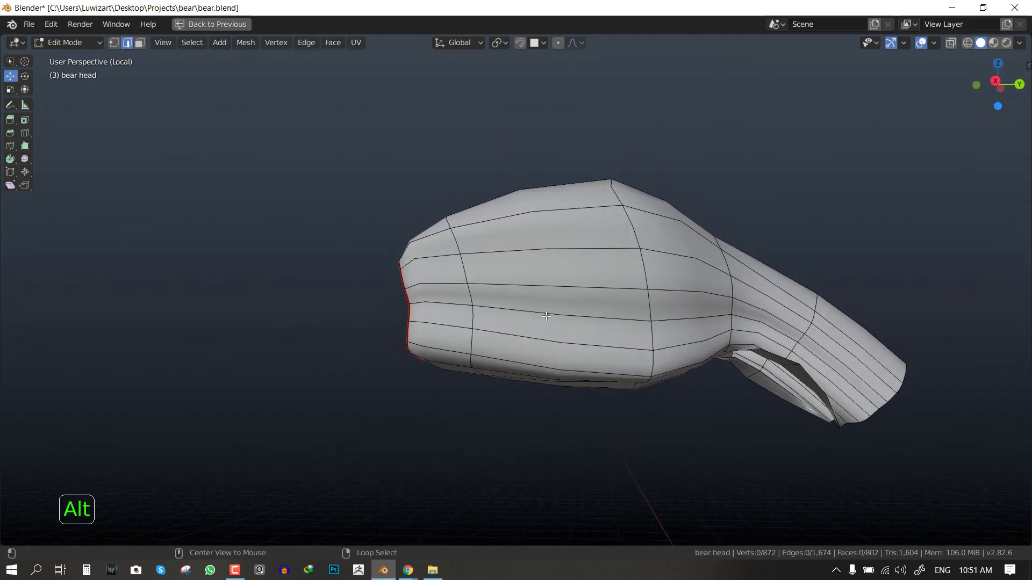
key(alt+KP_3)
alt+click(530, 310)
key(alt+KP_2)
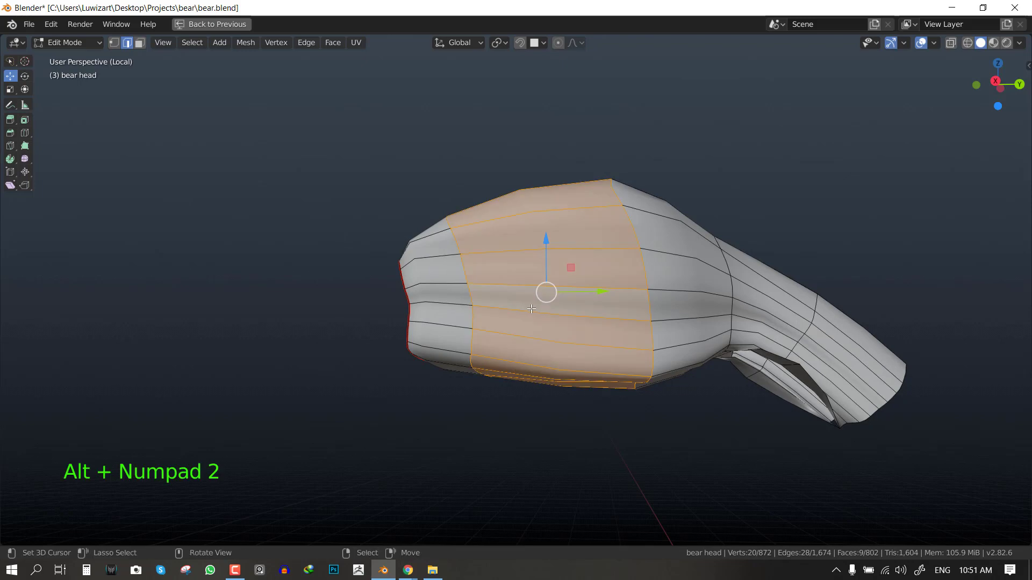
alt+click(531, 311)
middle_drag(530, 310, 569, 325)
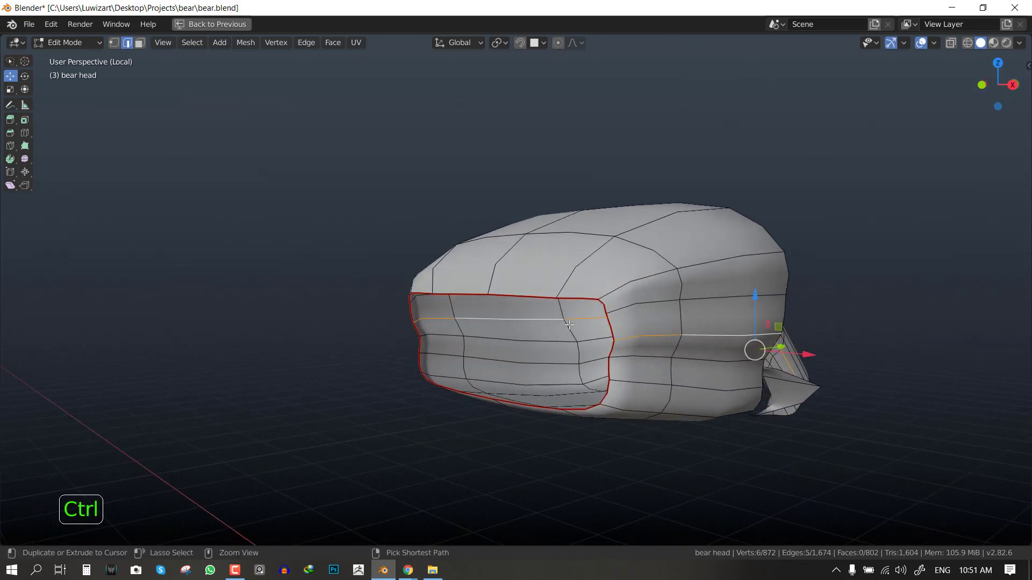
middle_drag(596, 346, 611, 355)
key(ctrl+e)
click(669, 338)
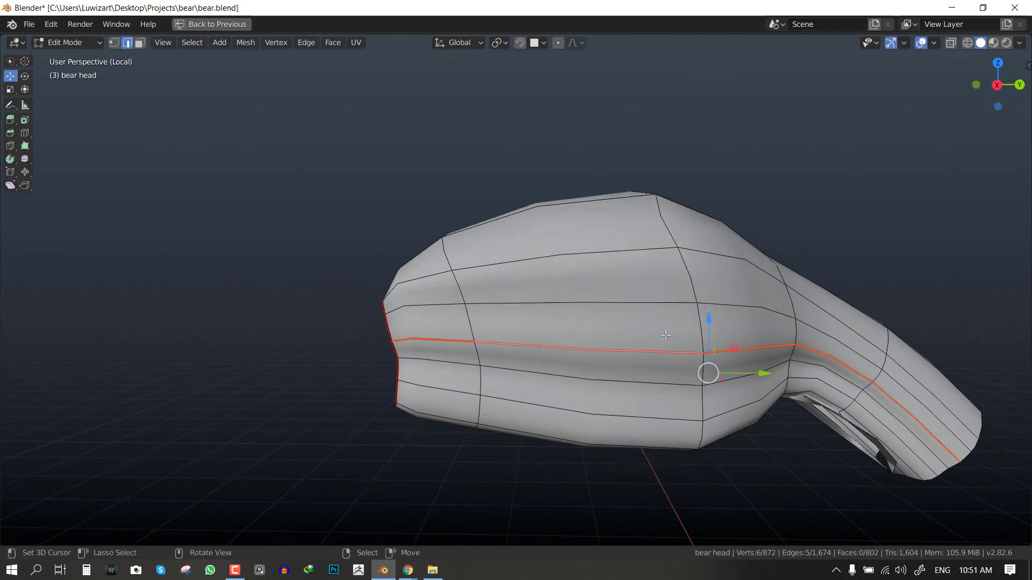
key(alt+a)
Check the side seam by selecting the linked faces of the upper and lower halves of the mouth cavity
middle_drag(669, 339, 592, 297)
key(alt+KP_3)
key(l)
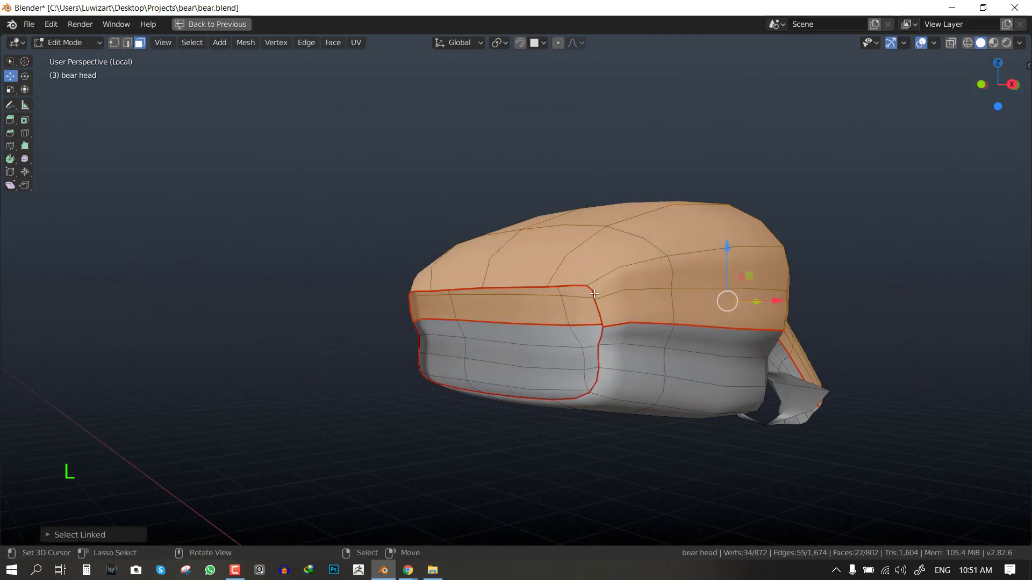
middle_drag(635, 325, 603, 328)
key(l)
middle_drag(666, 380, 544, 231)
Reveal the hidden mesh, isolate the linked outer head faces, and return to edge selection mode
key(alt+a)
scroll(615, 363, down, 5)
key(alt+h)
key(alt+a)
click(574, 274)
key(l)
key(shift+h)
key(alt+a)
key(2)
Try selecting the centre edge loop over the forehead and muzzle and trimming it with circle select
middle_drag(668, 309, 701, 307)
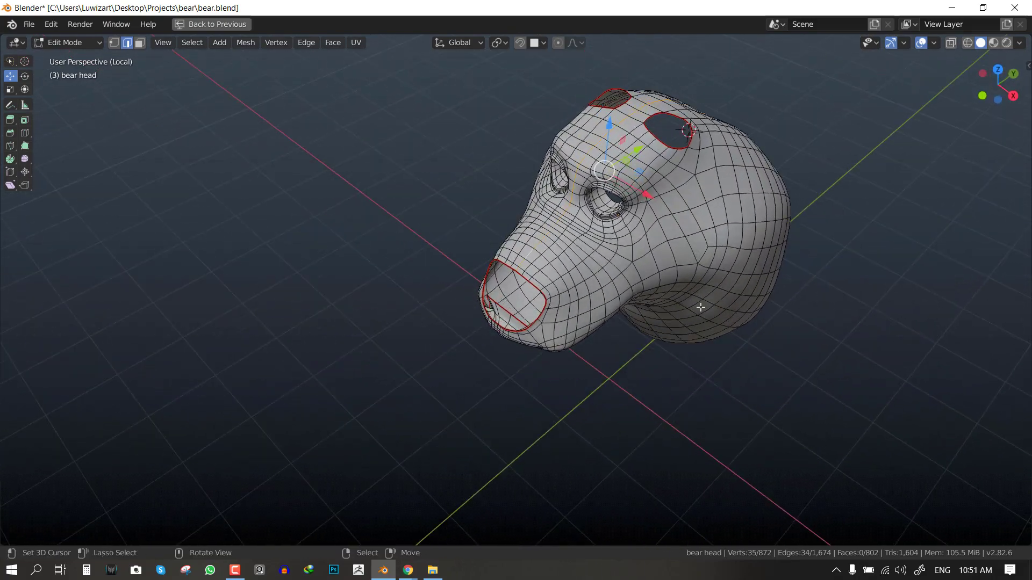
key(c)
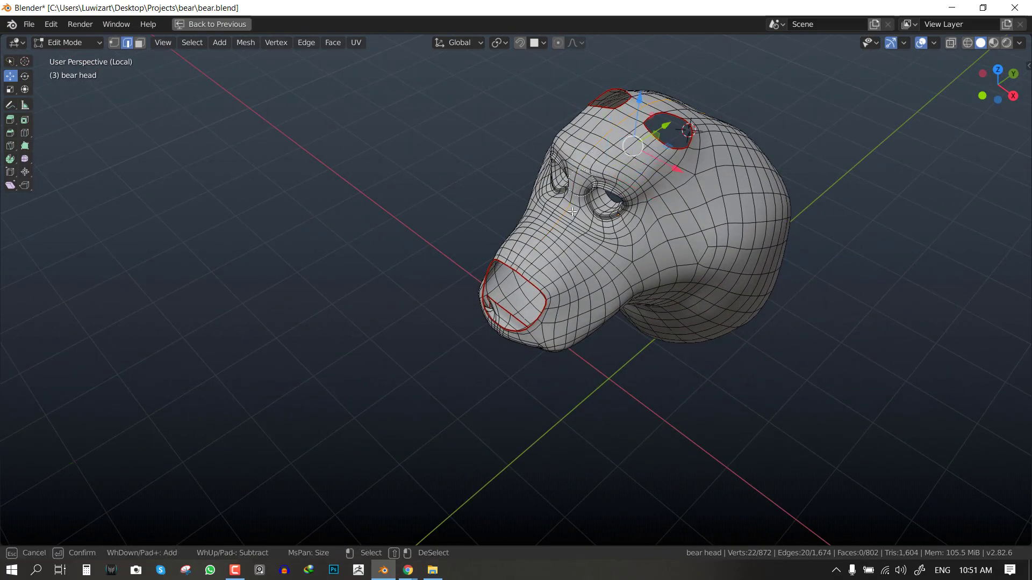
right_click(551, 230)
middle_drag(551, 230, 476, 230)
scroll(644, 188, up, 3)
shift+middle_drag(750, 143, 696, 218)
middle_drag(696, 219, 728, 283)
Try the full centre edge loop from the forehead down to the nose opening as a seam path
key(alt+a)
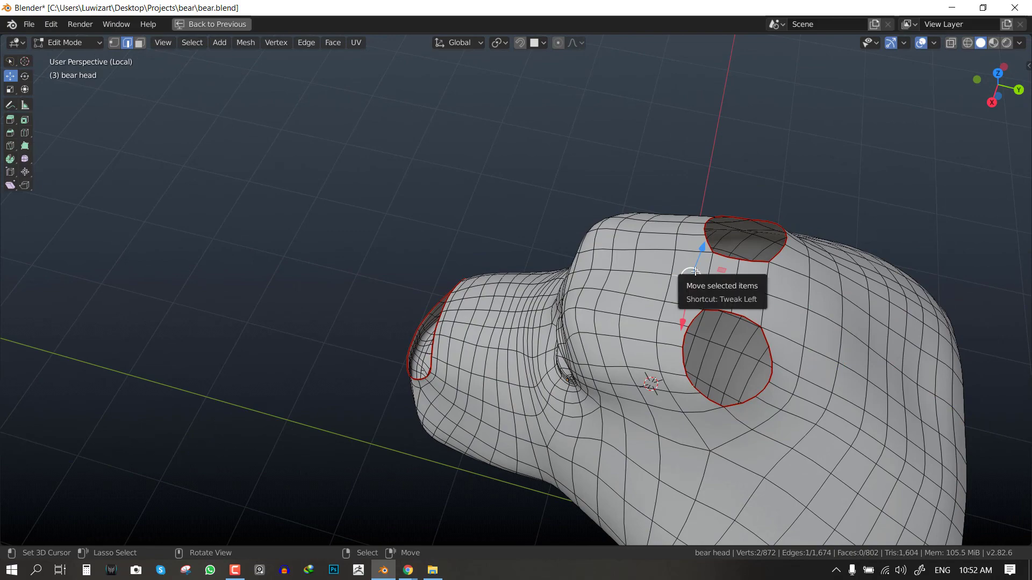
middle_drag(690, 274, 722, 182)
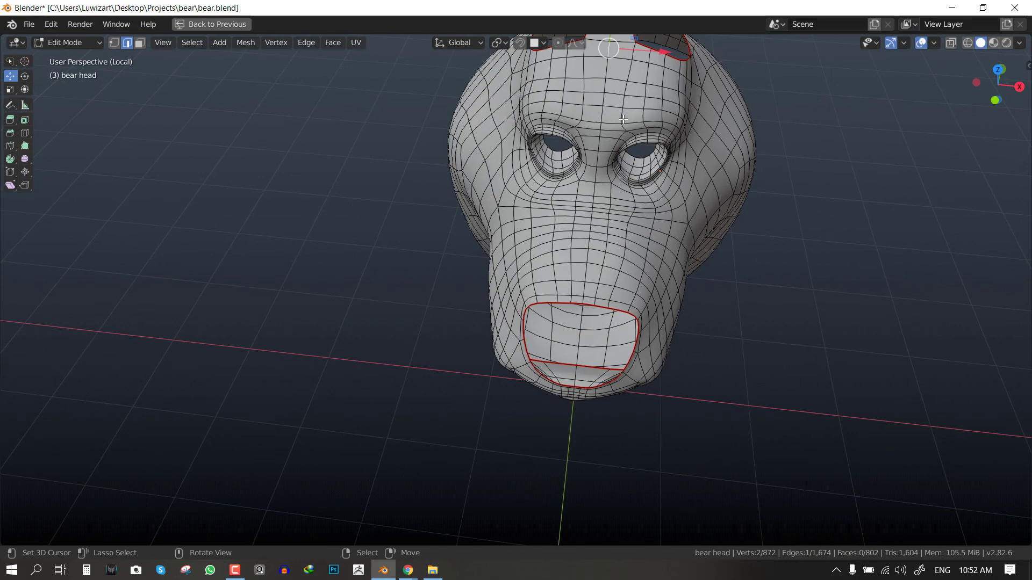
middle_drag(615, 111, 635, 162)
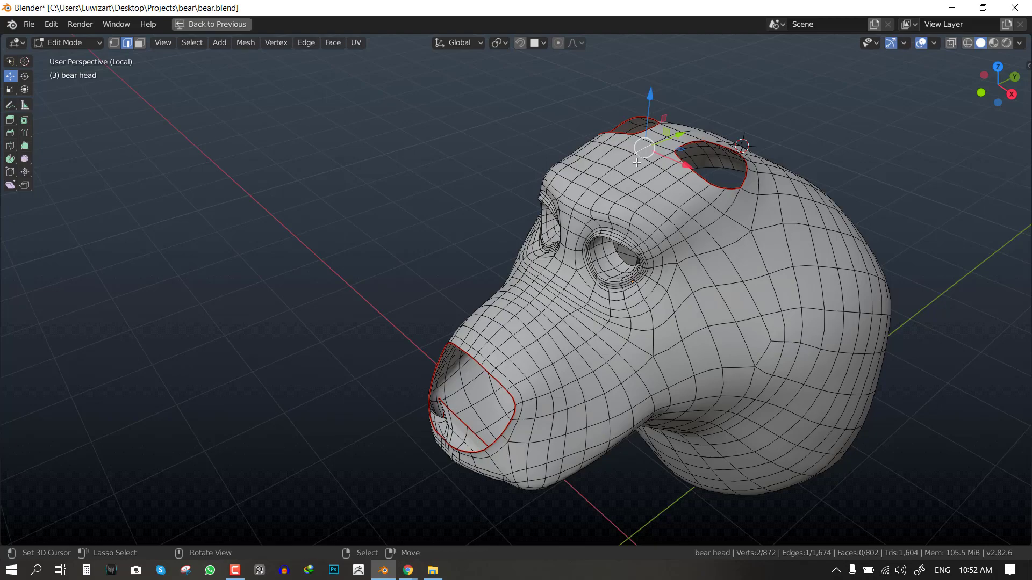
middle_drag(636, 162, 584, 252)
alt+click(642, 134)
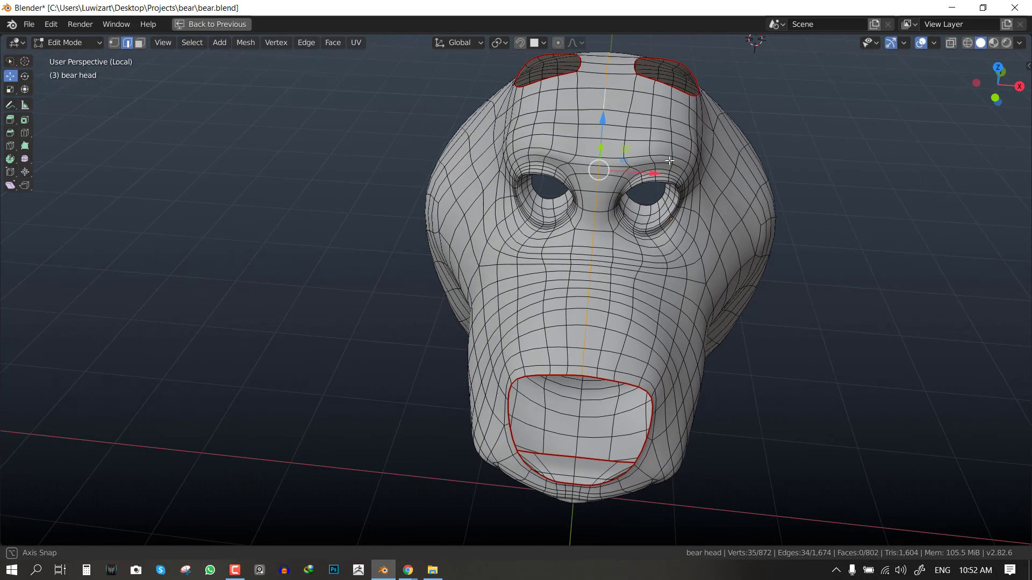
middle_drag(606, 153, 582, 188)
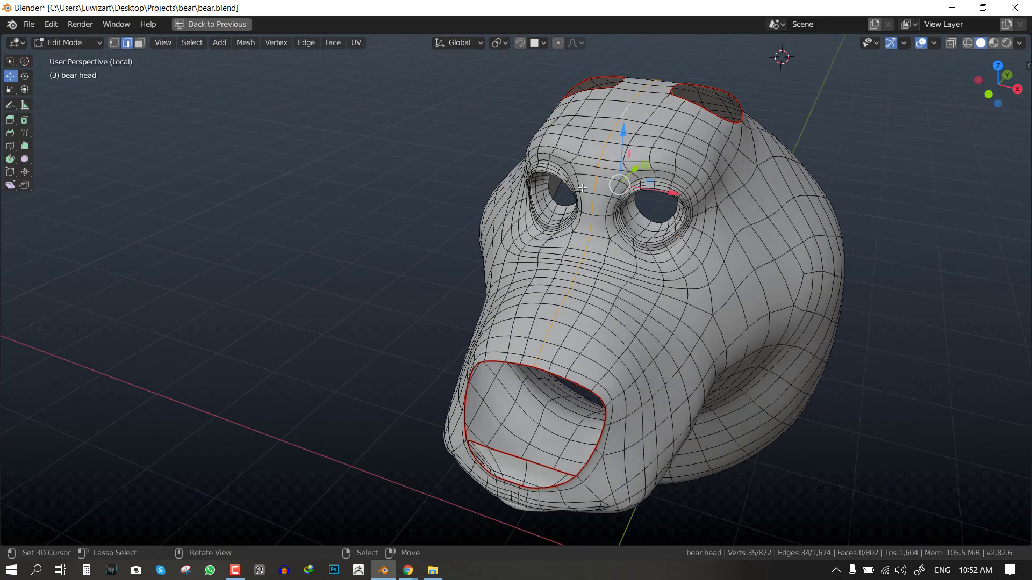
middle_drag(616, 291, 676, 226)
key(alt+a)
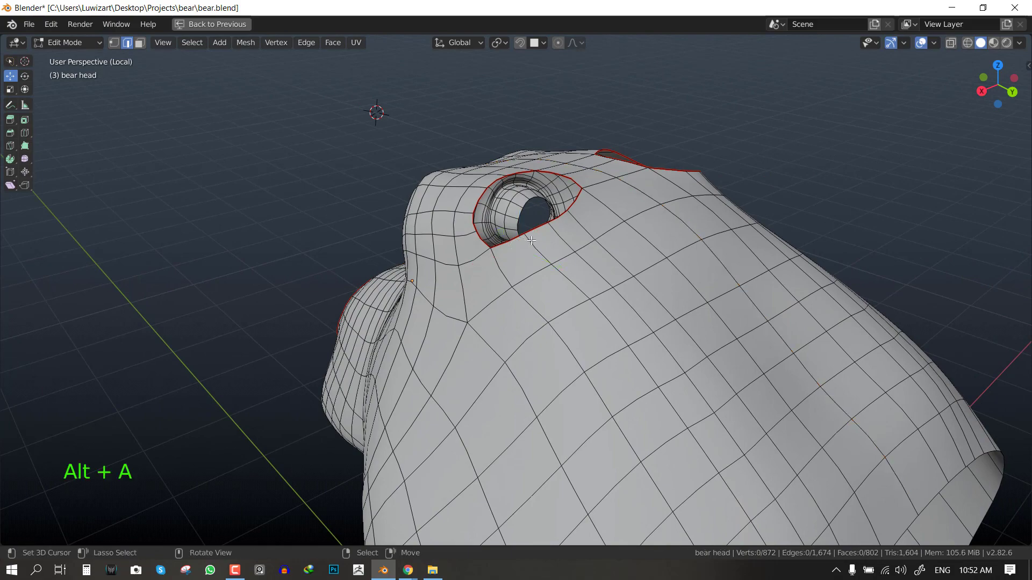
alt+click(511, 236)
alt+click(510, 239)
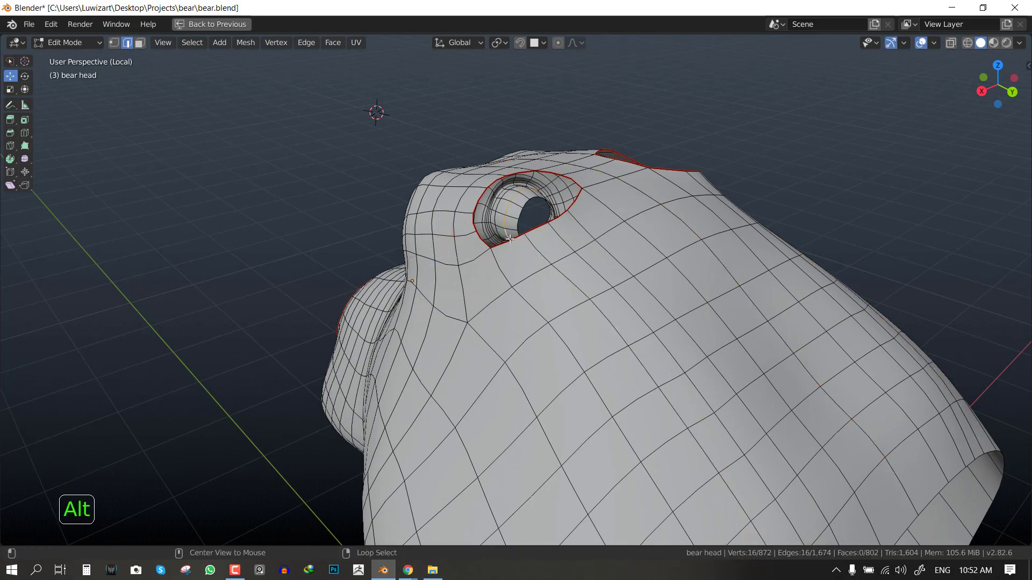
middle_drag(510, 238, 708, 203)
key(Tab)
key(Tab)
key(alt+a)
Mark seams along the centre edges from between the ears to the back and around the edge loop behind the jaw
alt+click(682, 194)
click(671, 195)
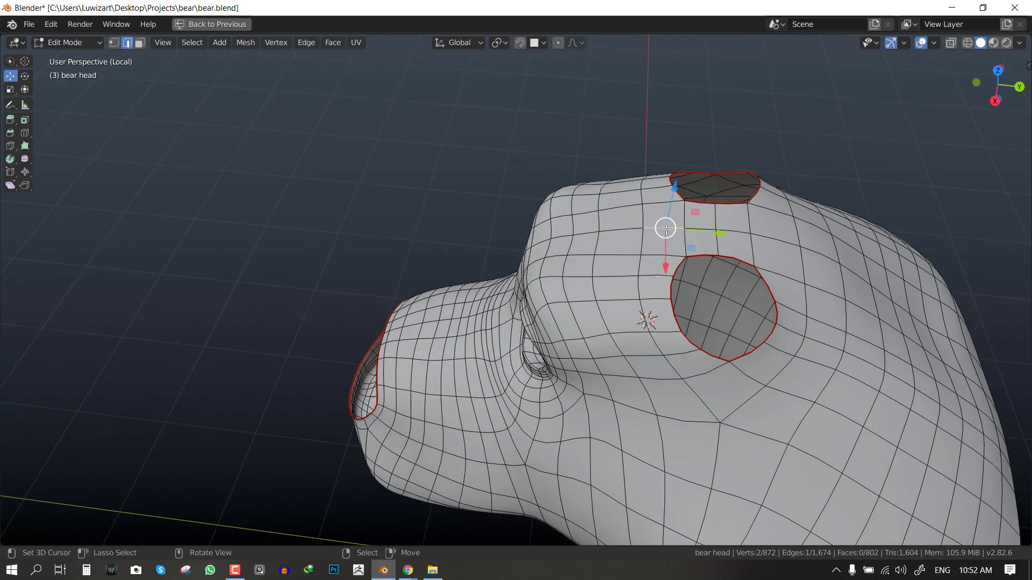
click(705, 227)
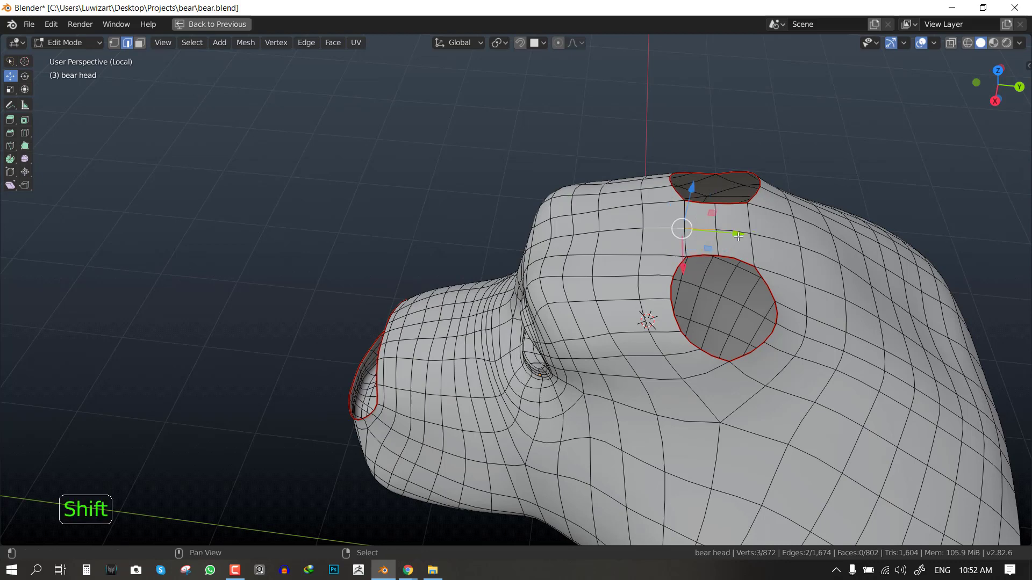
shift+click(756, 236)
middle_drag(757, 235, 630, 298)
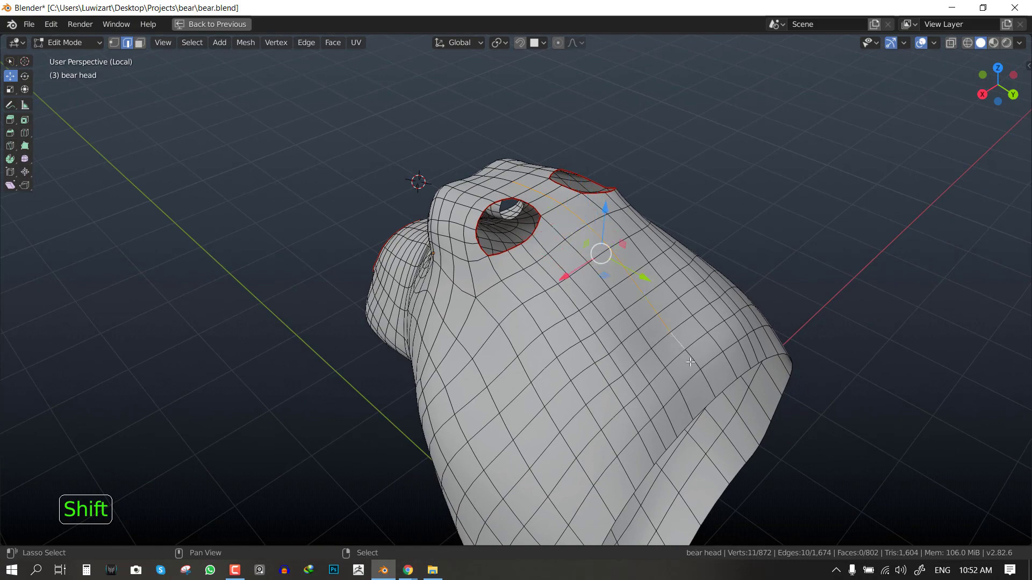
shift+click(704, 385)
middle_drag(705, 386, 666, 202)
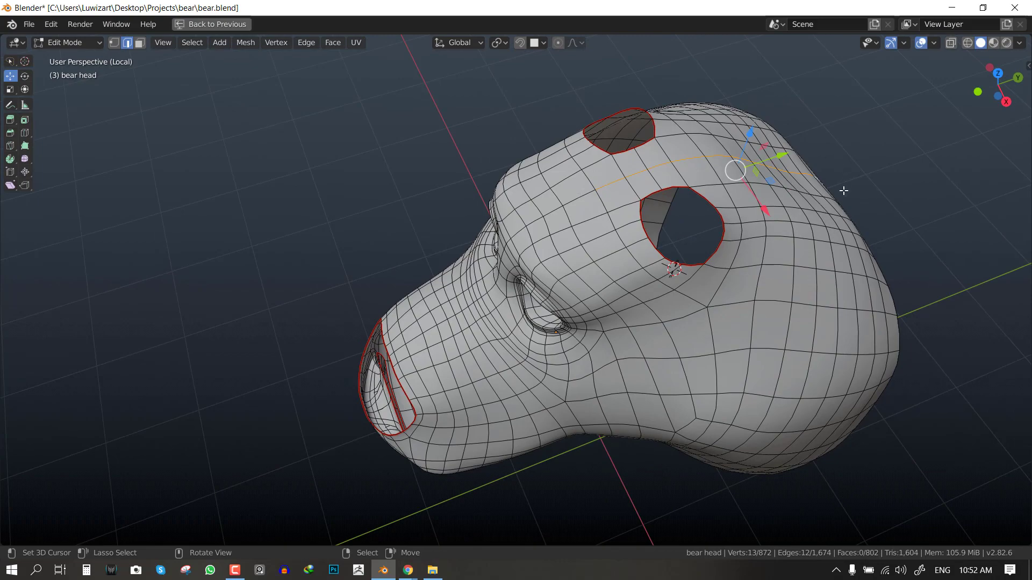
middle_drag(780, 211, 734, 210)
alt+shift+click(710, 220)
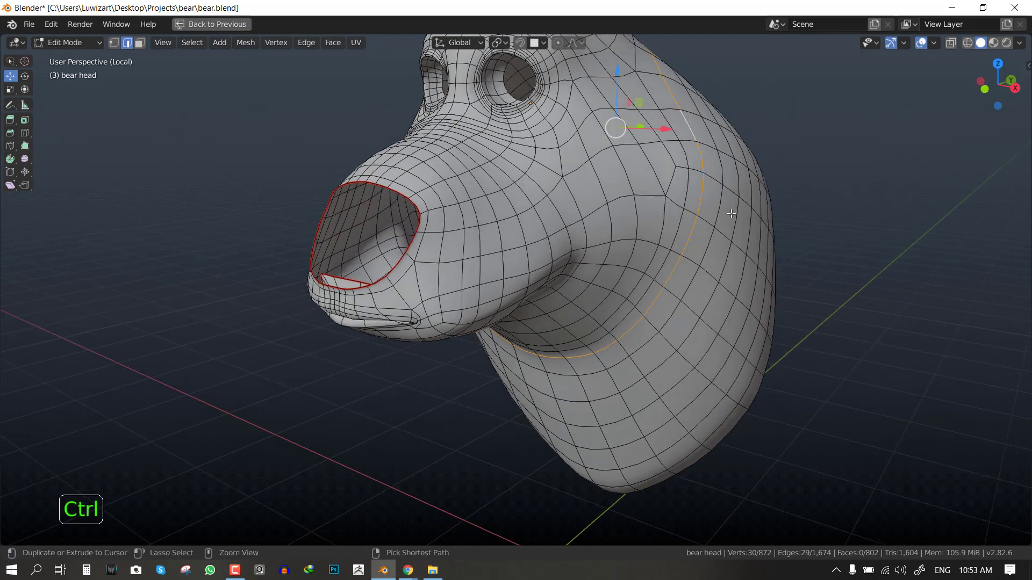
key(ctrl+e)
click(701, 253)
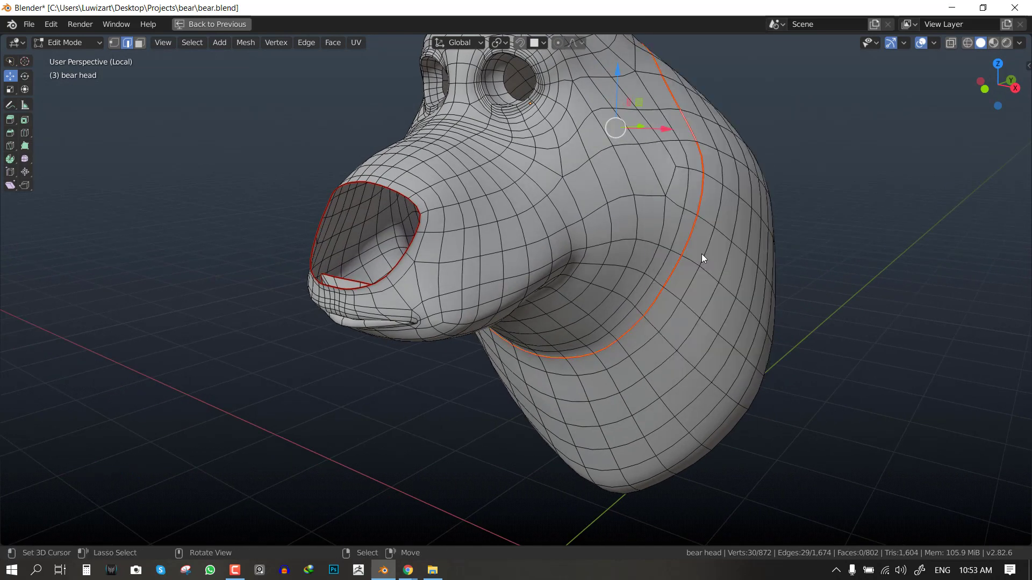
Unwrap all visible outer head faces and bring up the UV layout
key(alt+a)
scroll(603, 246, down, 3)
key(a)
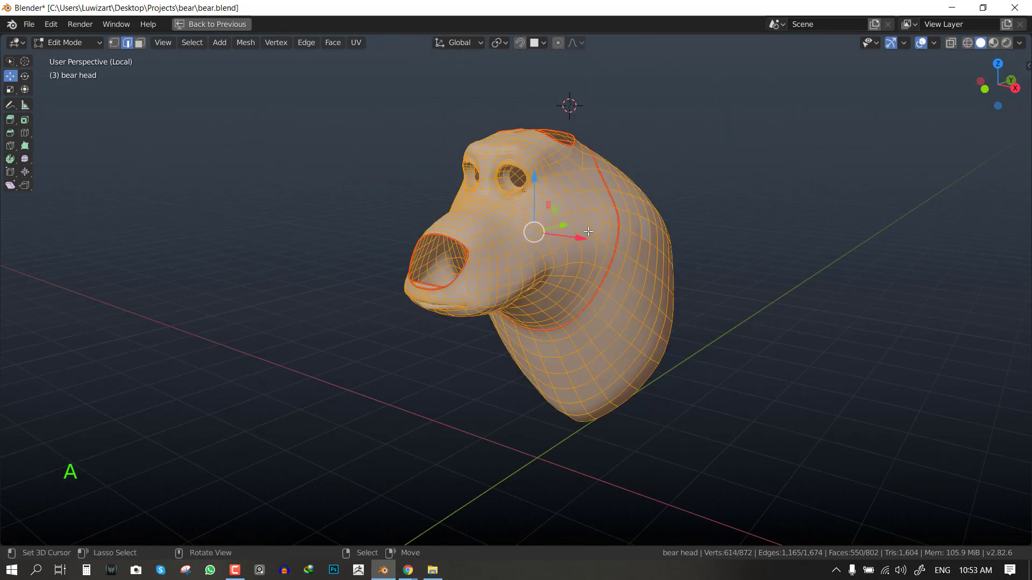
key(u)
click(697, 141)
key(ctrl+space)
scroll(676, 263, down, 2)
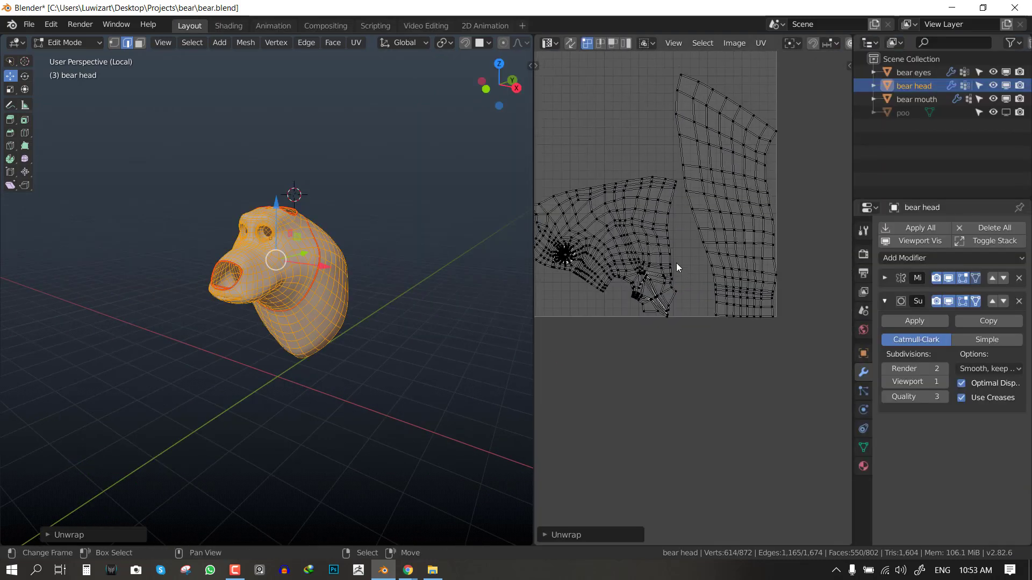
Reveal the hidden mesh parts, unwrap the whole half head, and check its seams and UV islands from the side
key(alt+h)
key(a)
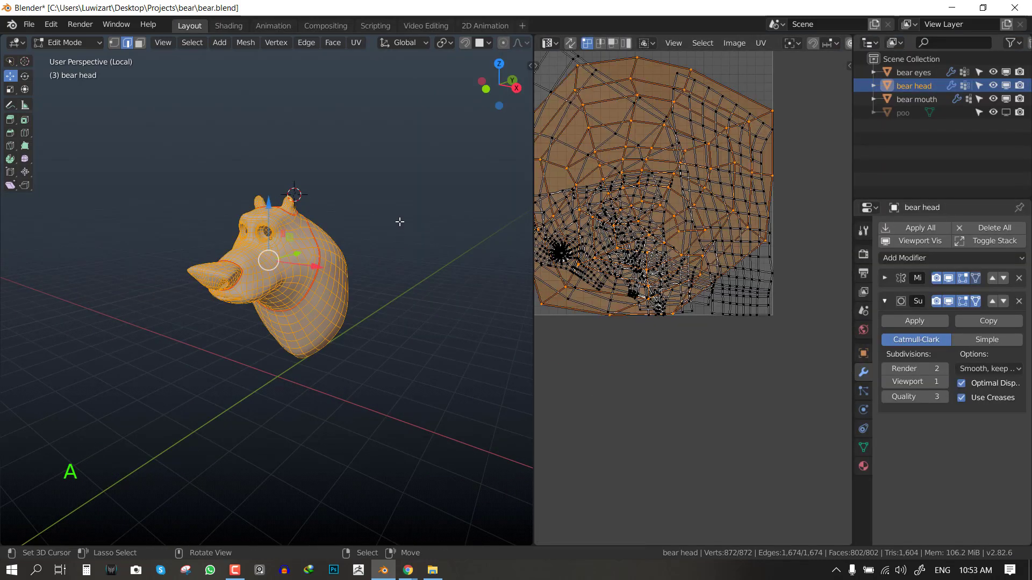
key(u)
click(418, 141)
middle_drag(666, 234, 761, 229)
scroll(334, 270, up, 4)
key(Tab)
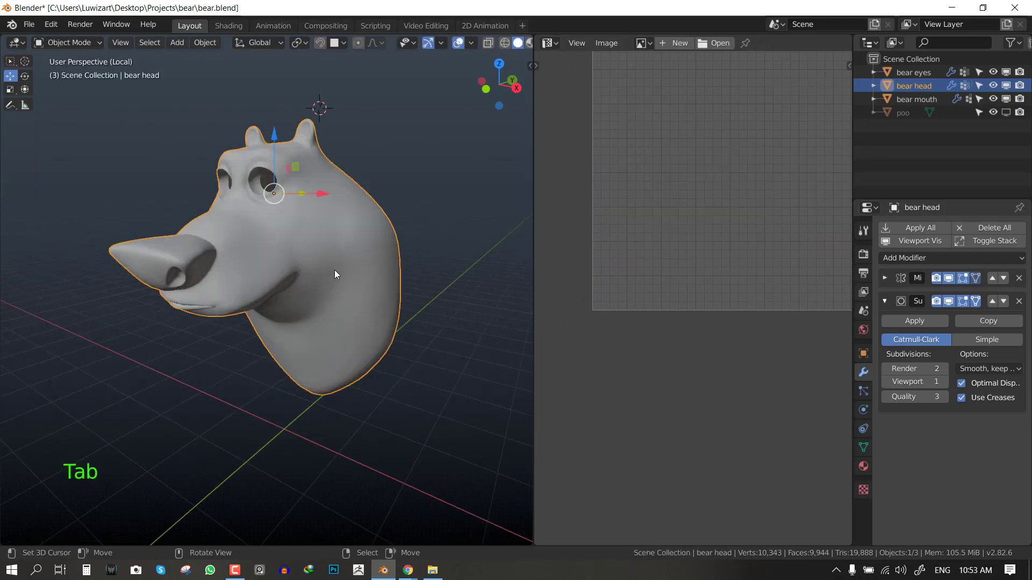
middle_drag(334, 270, 260, 268)
key(Tab)
key(a)
scroll(610, 250, down, 2)
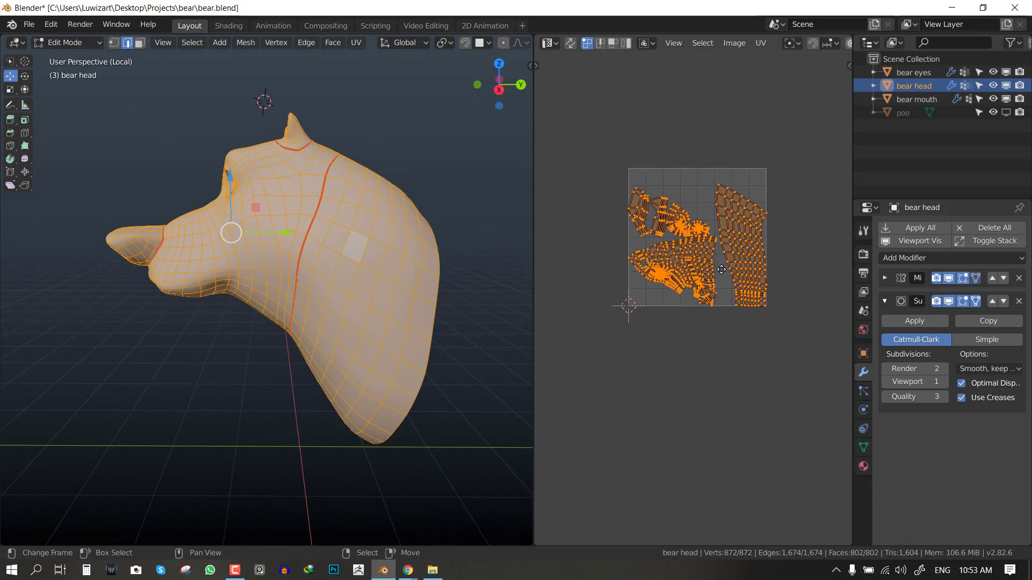
Apply the Mirror modifier on the bear head in Object Mode
key(Tab)
key(KP_1)
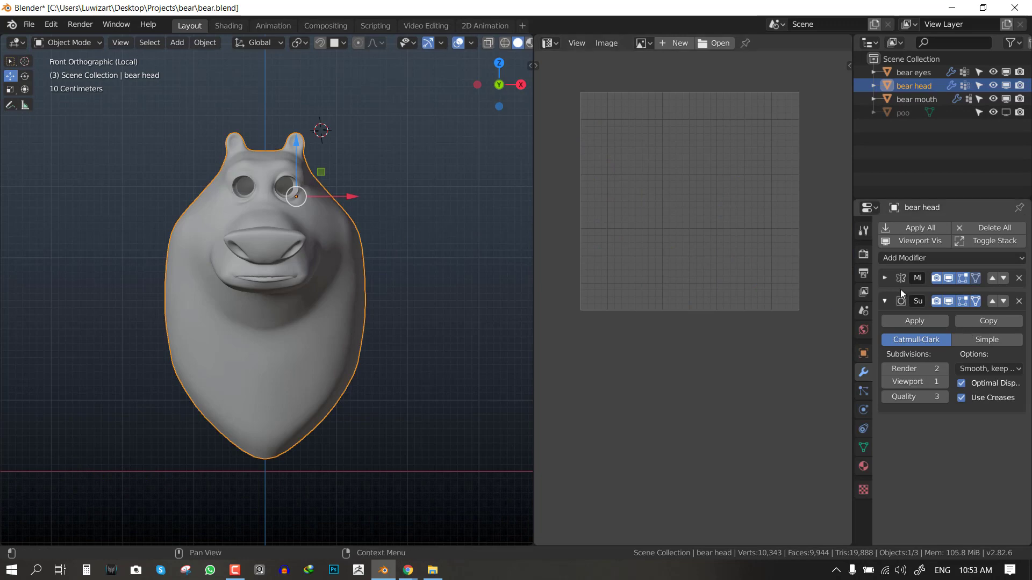
click(884, 278)
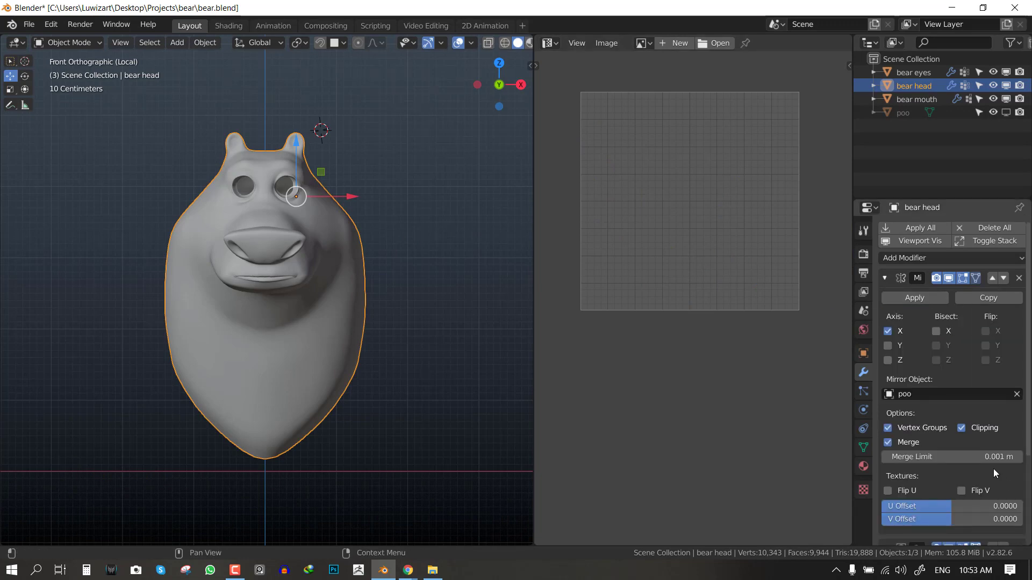
key(Tab)
key(Tab)
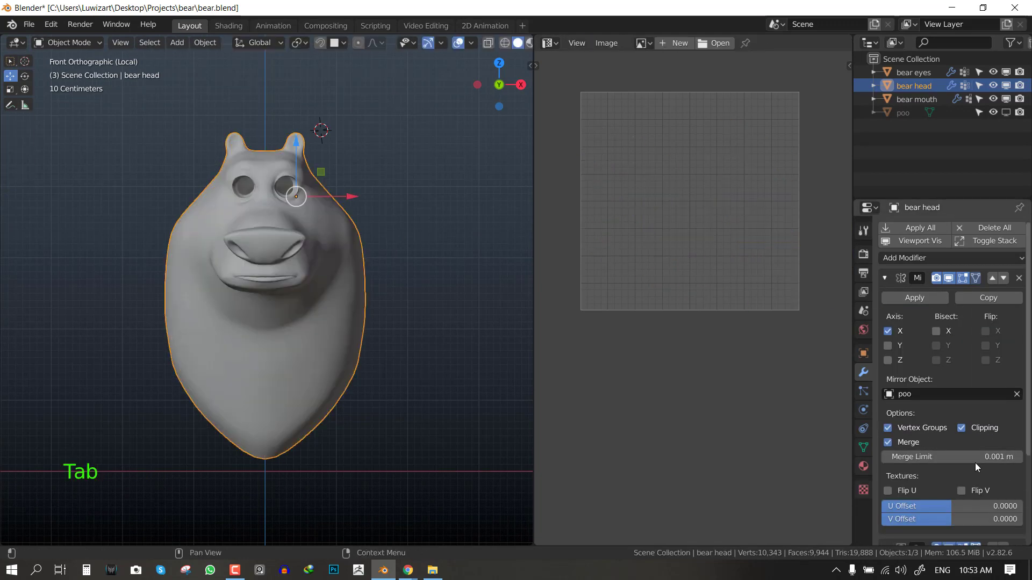
click(914, 297)
Apply the bear head's object transform and set its origin to the centre of the geometry
key(ctrl+a)
click(304, 237)
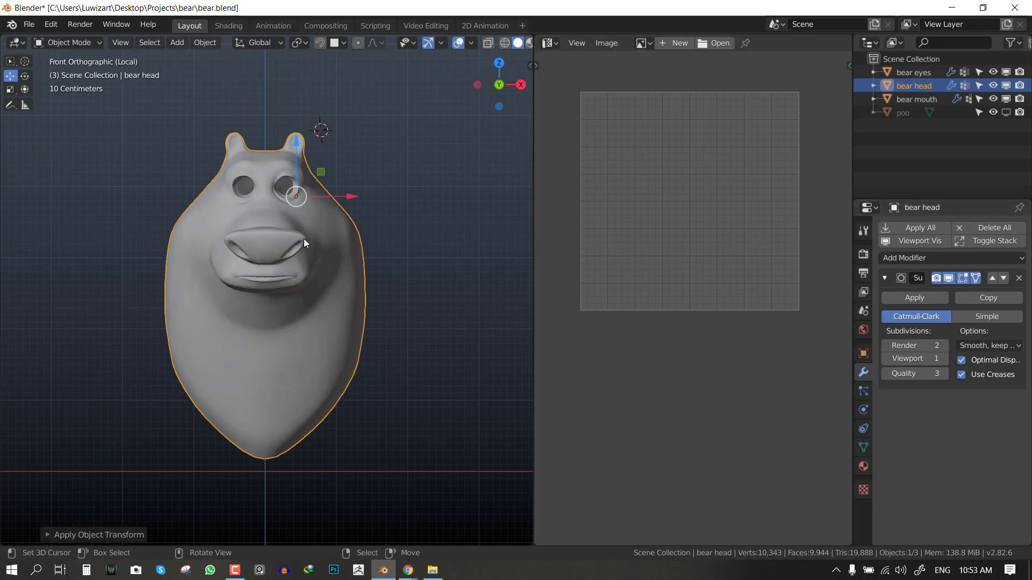
key(w)
mouse_move(304, 238)
click(374, 252)
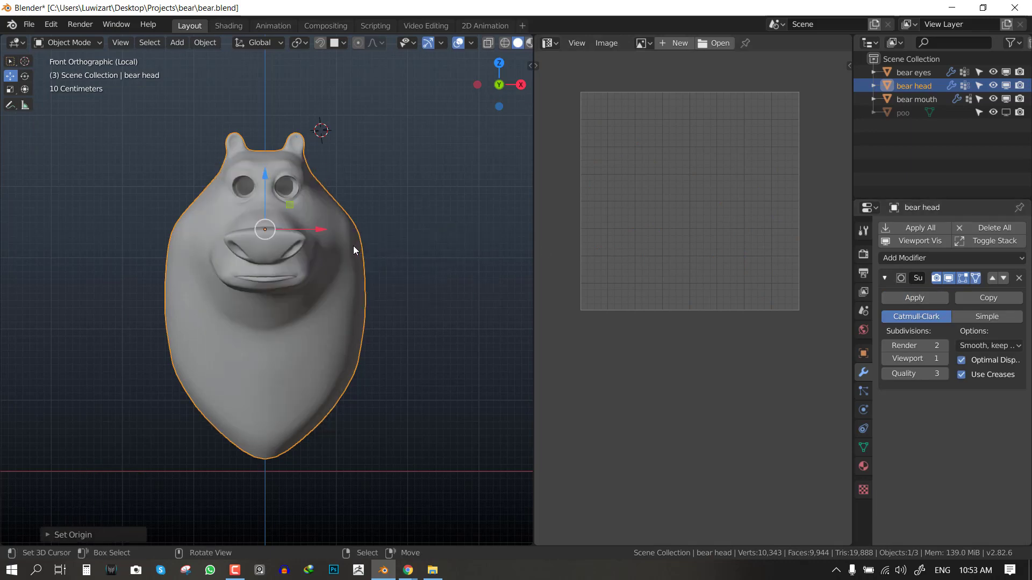
Unwrap the complete two-sided bear head mesh in Edit Mode
middle_drag(353, 246, 268, 261)
key(Tab)
key(u)
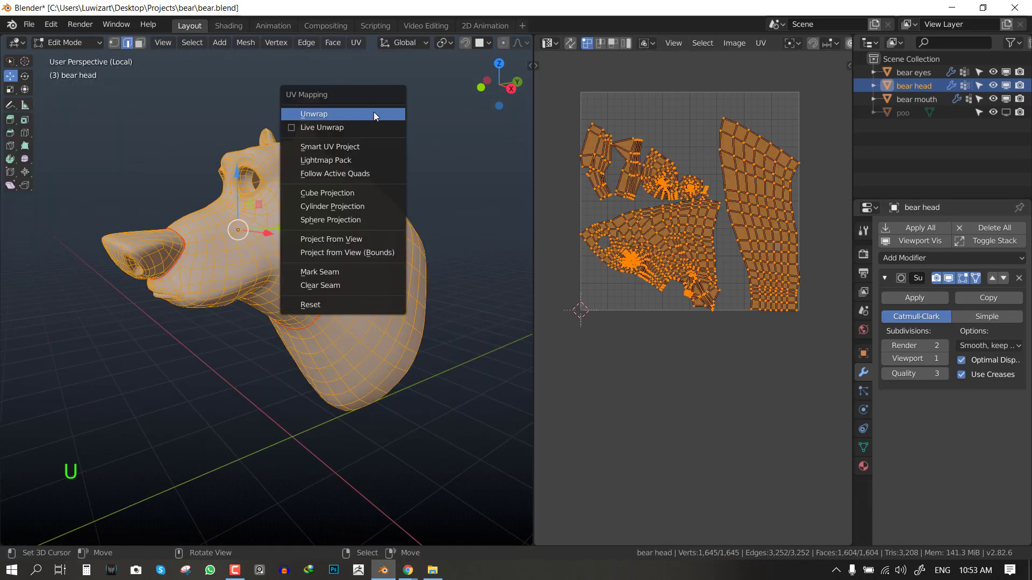
click(373, 112)
Examine the UV islands in a maximised UV editor and compare them with the head mesh from the front
key(ctrl+space)
scroll(754, 319, down, 4)
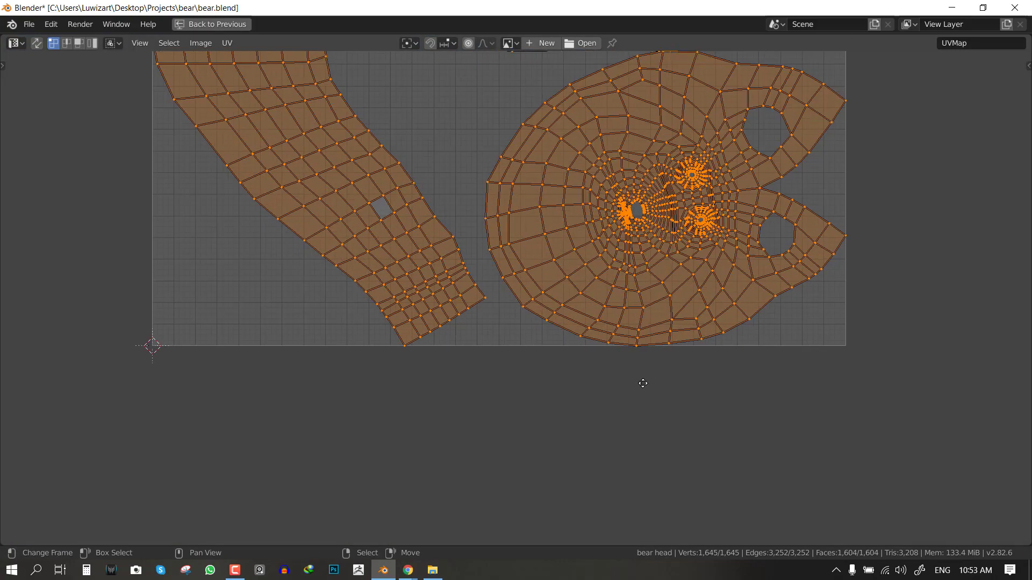
scroll(662, 370, up, 1)
scroll(662, 375, up, 2)
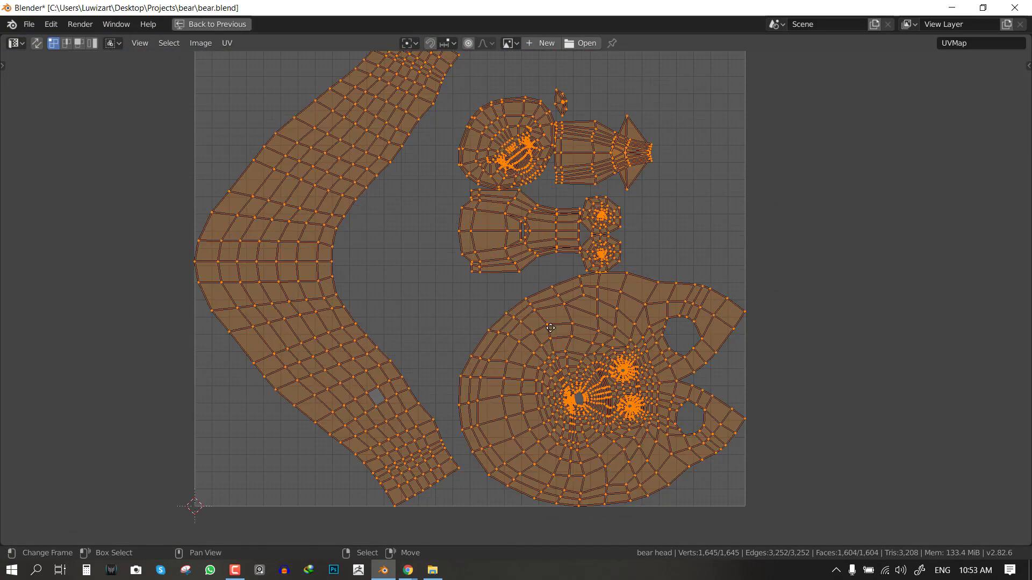
middle_drag(559, 321, 617, 292)
scroll(627, 292, down, 3)
key(ctrl+space)
key(Tab)
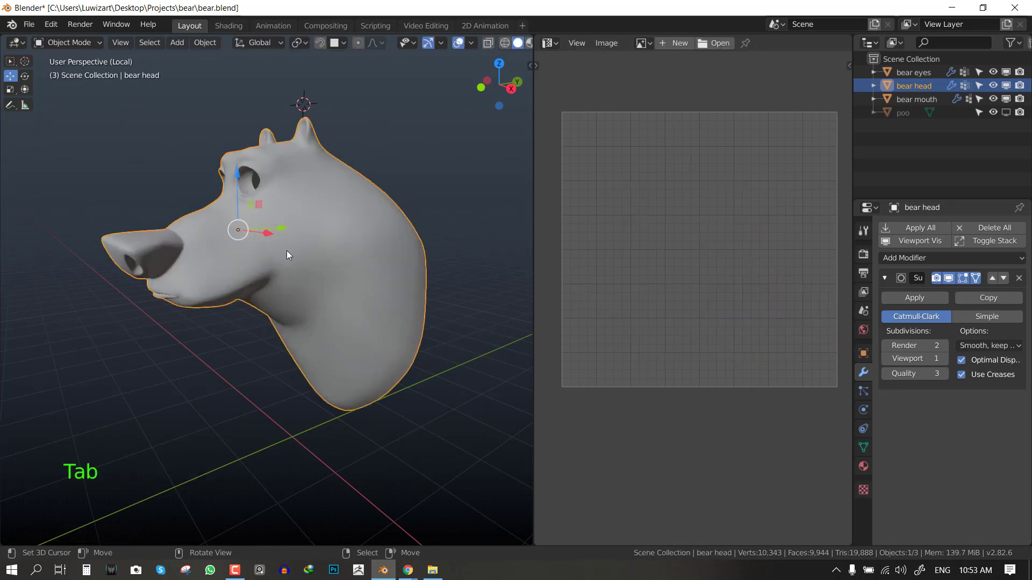
key(KP_1)
middle_drag(308, 254, 224, 265)
key(KP_1)
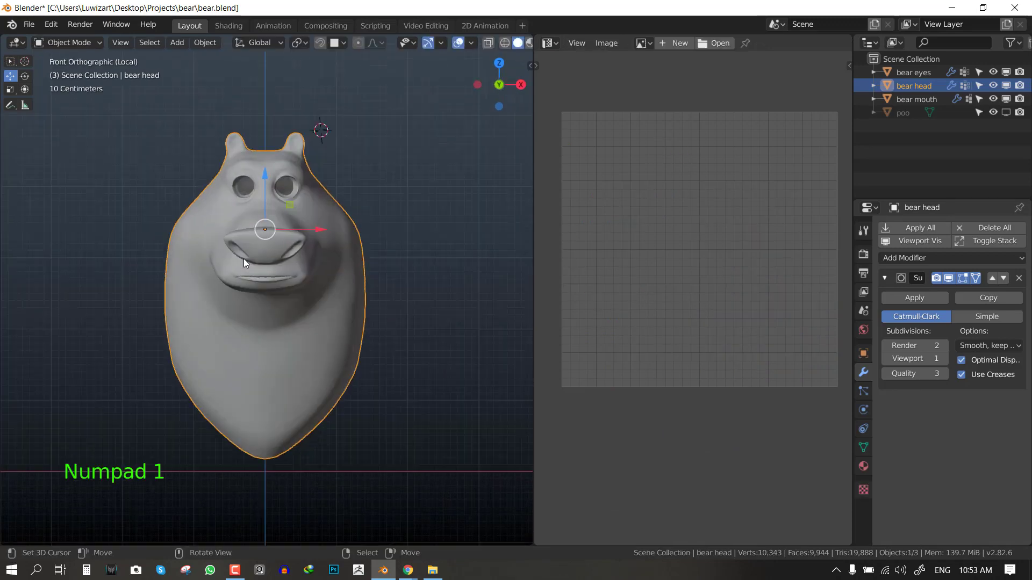
key(Tab)
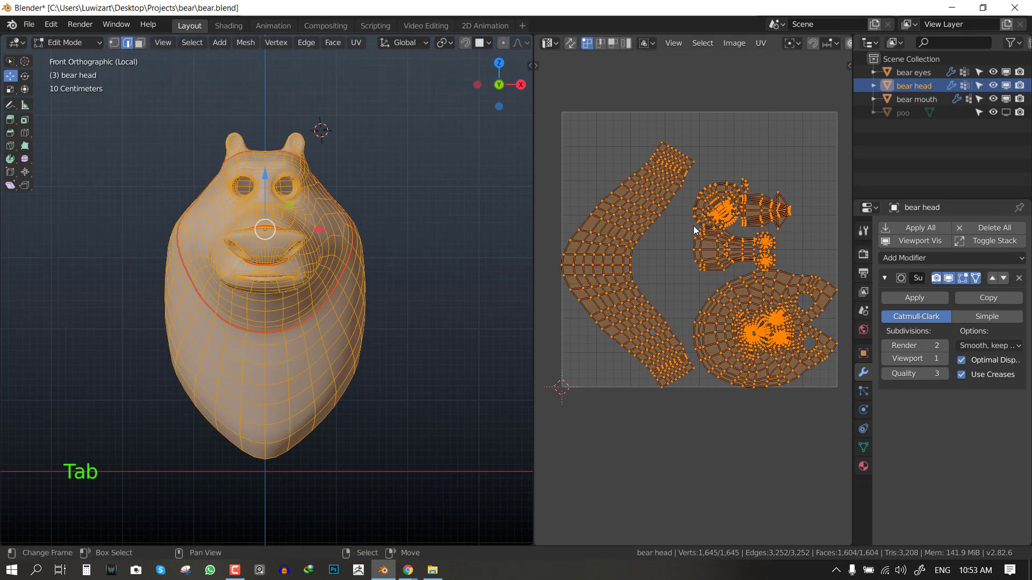
middle_drag(198, 286, 249, 295)
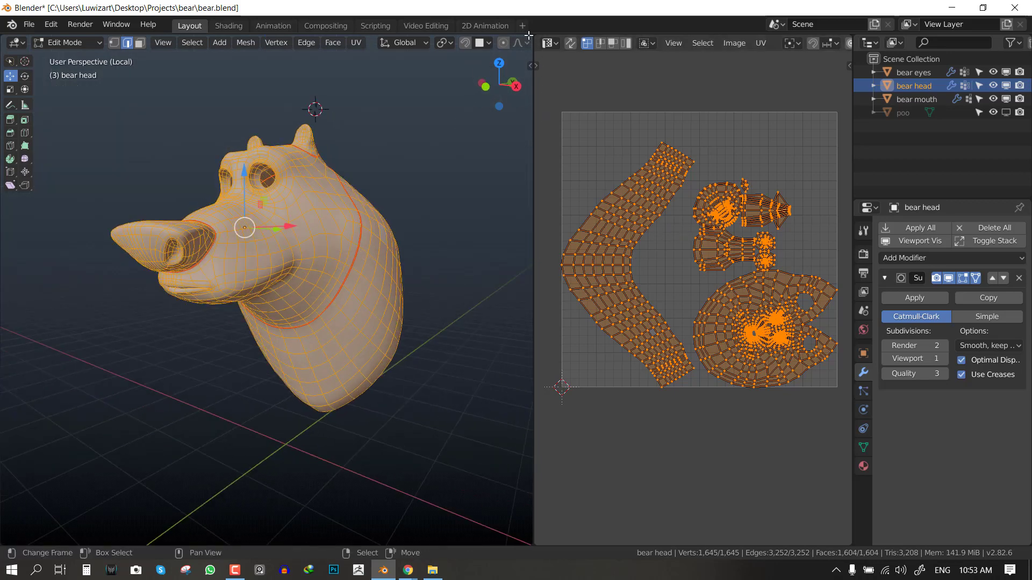
Split the 3D viewport horizontally, turn the lower area into a Shader Editor and hide its sidebar
drag(530, 38, 344, 325)
key(shift+F3)
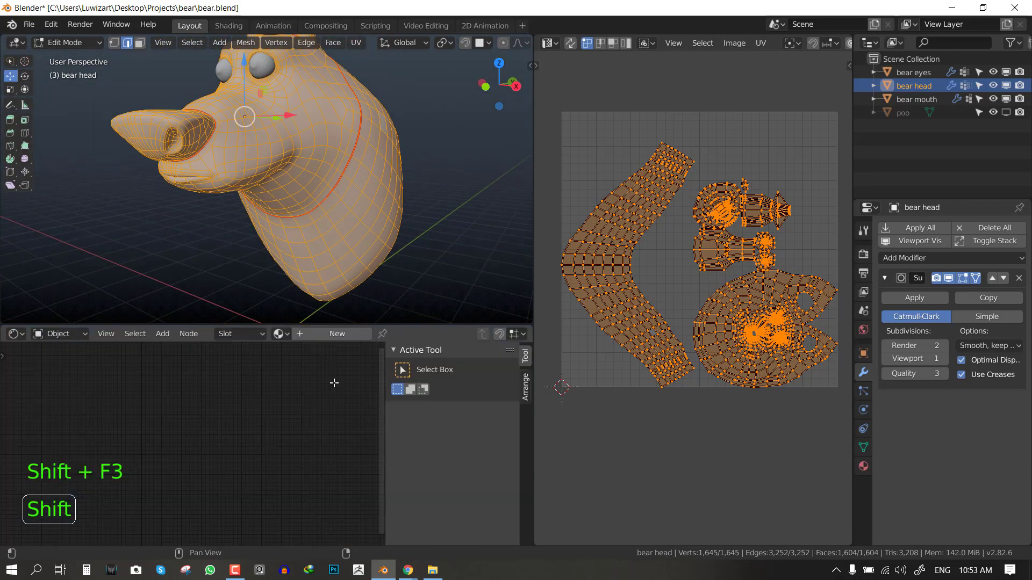
key(n)
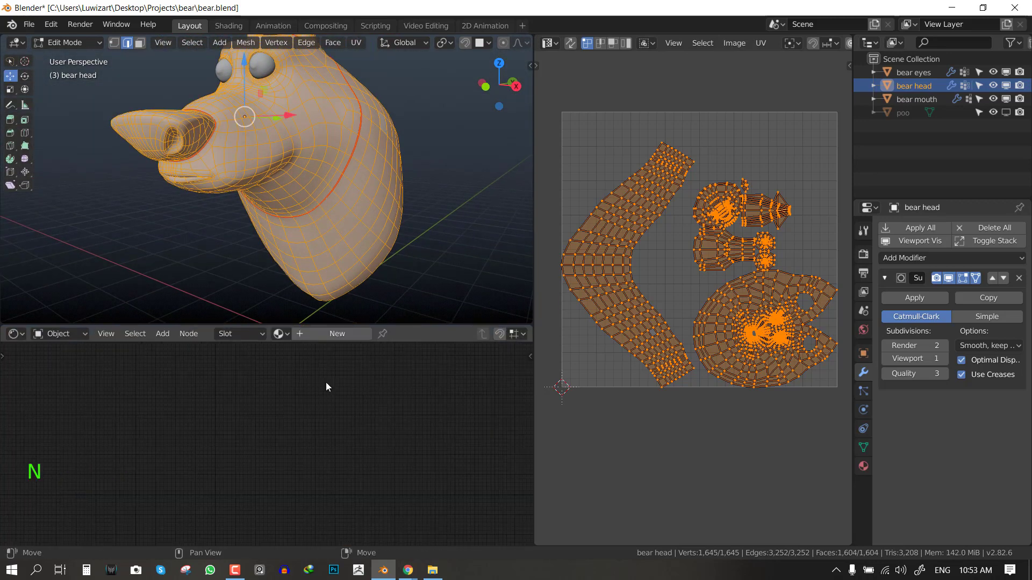
Create a new material for the bear head and save the file from Object Mode
click(322, 330)
key(Tab)
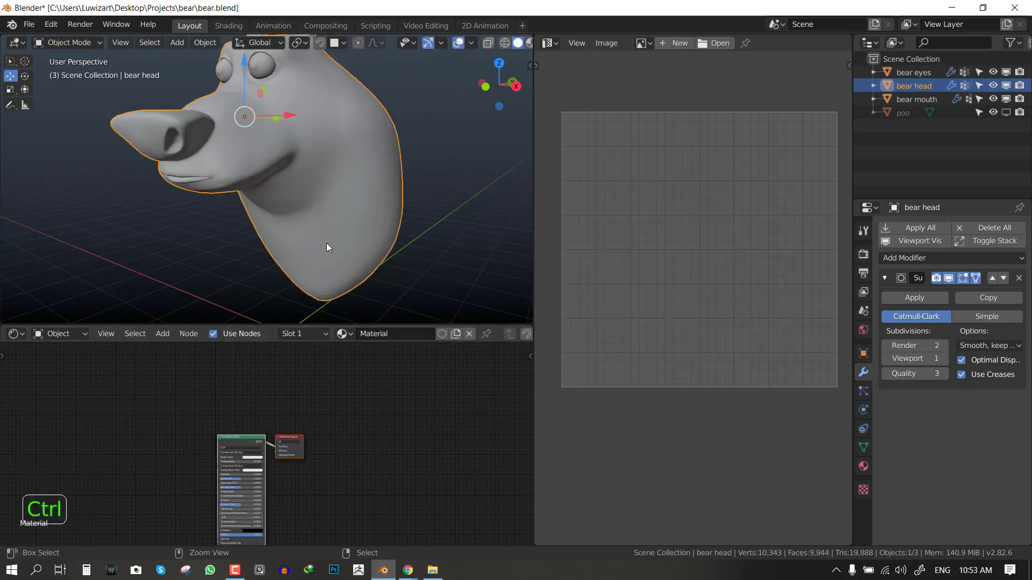
key(ctrl+s)
Switch the 3D viewport to Material Preview shading and maximise the Shader Editor
middle_drag(327, 242, 348, 183)
key(z)
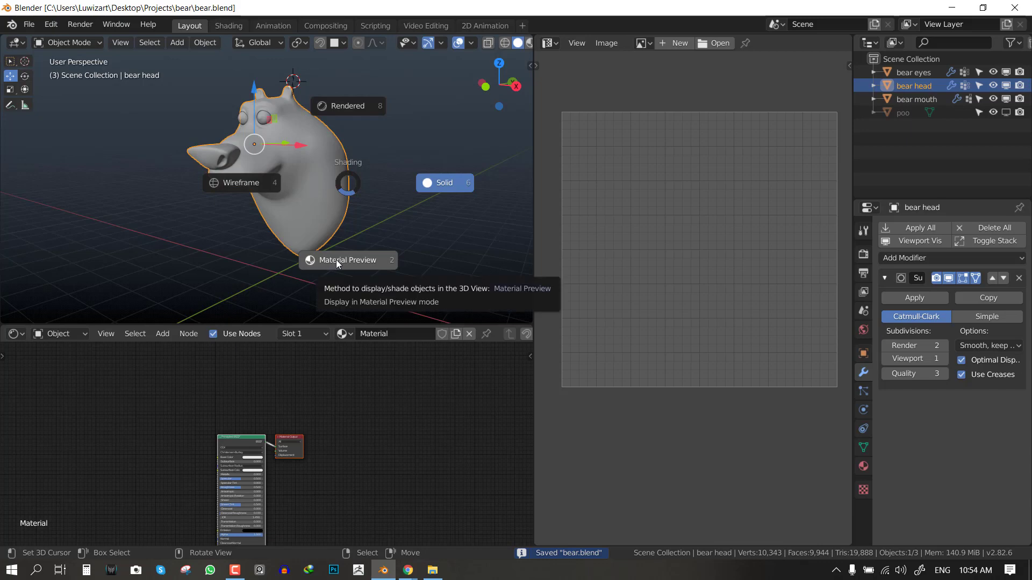
key(z)
key(ctrl+space)
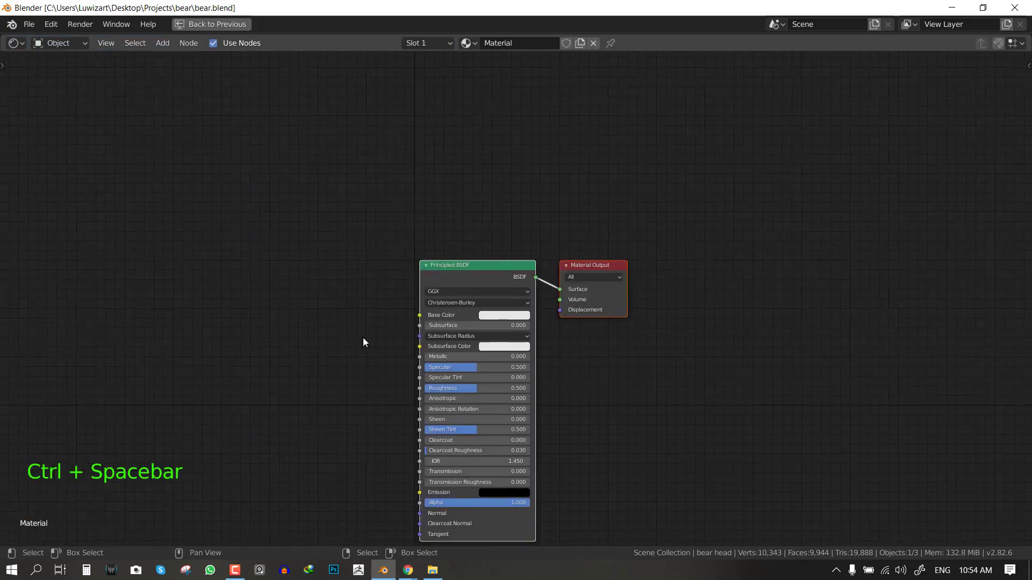
Rename the bear head's material as "uv testing"
key(shift+a)
click(524, 44)
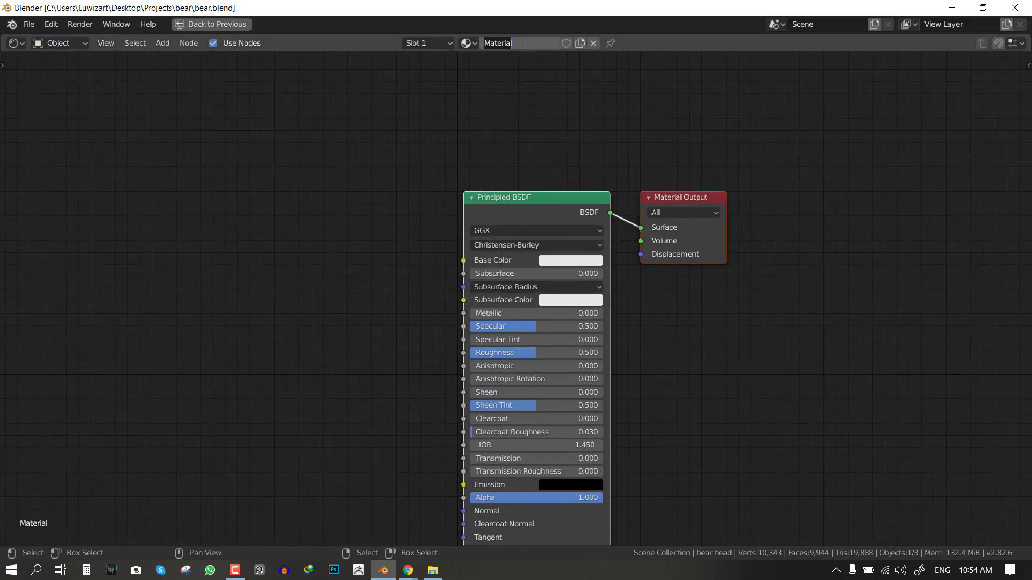
text(uv testing)
key(Return)
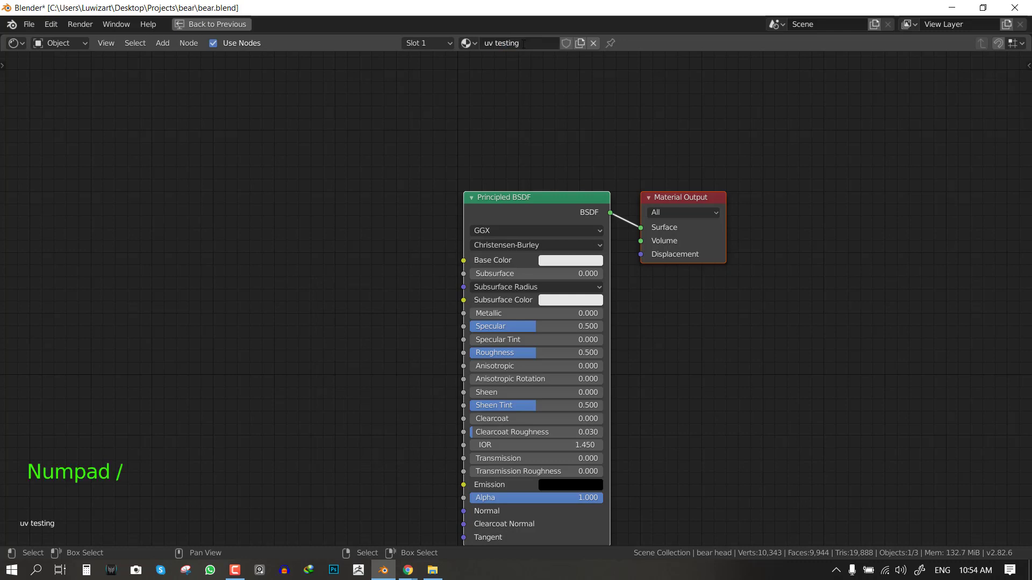
Add an Image Texture node beside the Principled BSDF node, on its input side
middle_drag(417, 224, 529, 141)
key(shift+a)
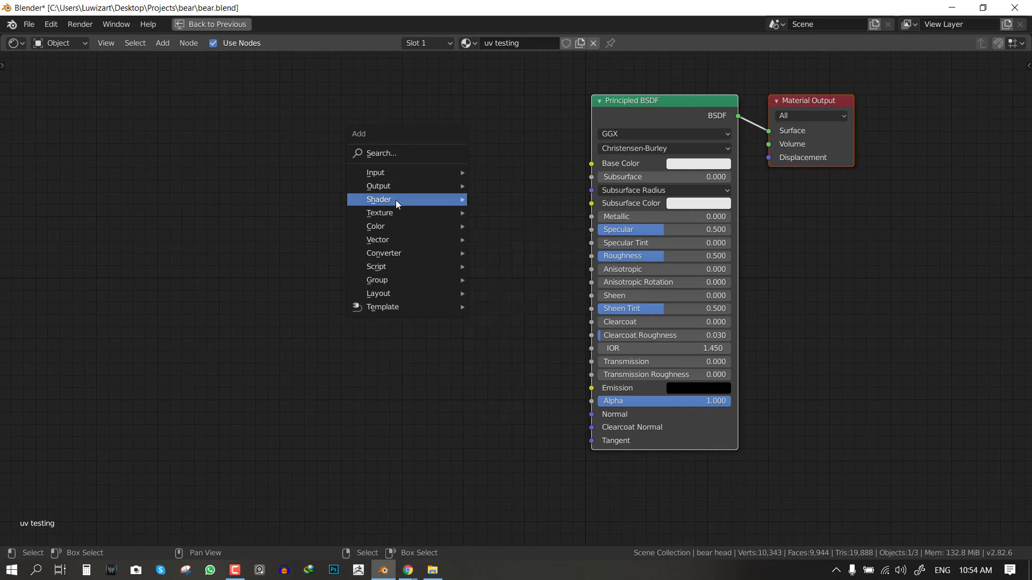
mouse_move(399, 214)
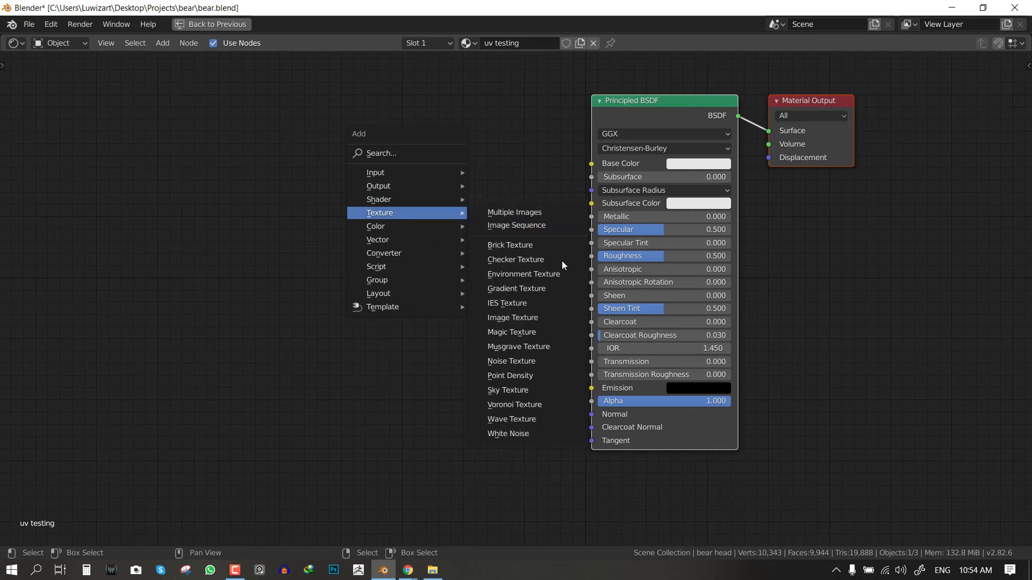
click(526, 317)
click(466, 254)
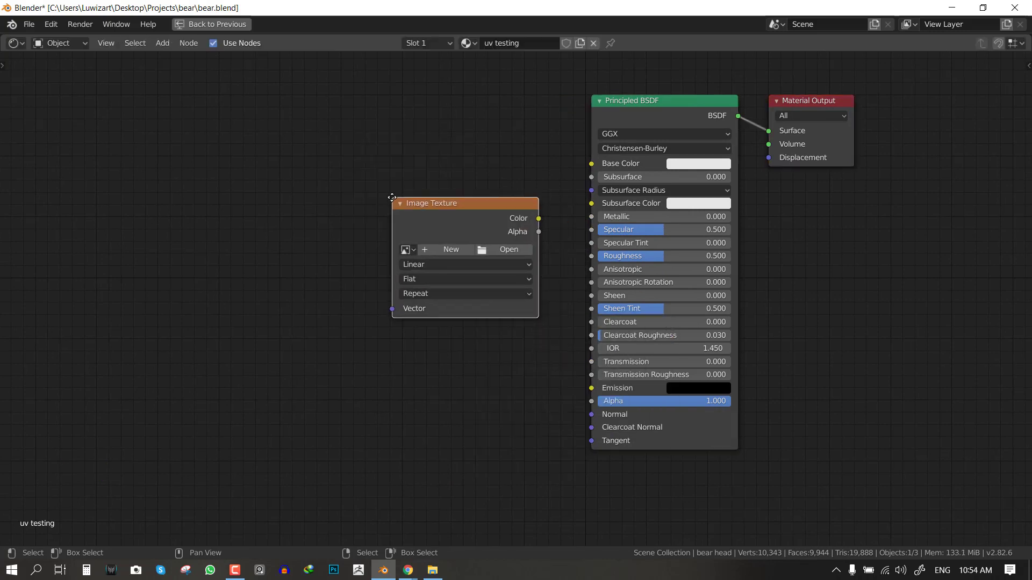
Create a new 2048 × 2048 px image of generated type UV Grid in the Image Texture node
click(459, 252)
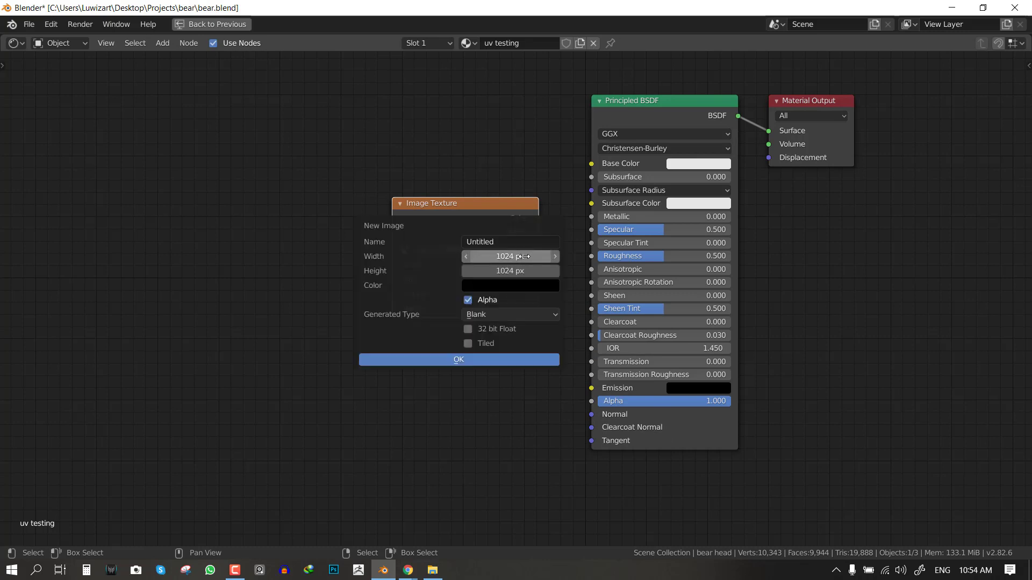
click(497, 257)
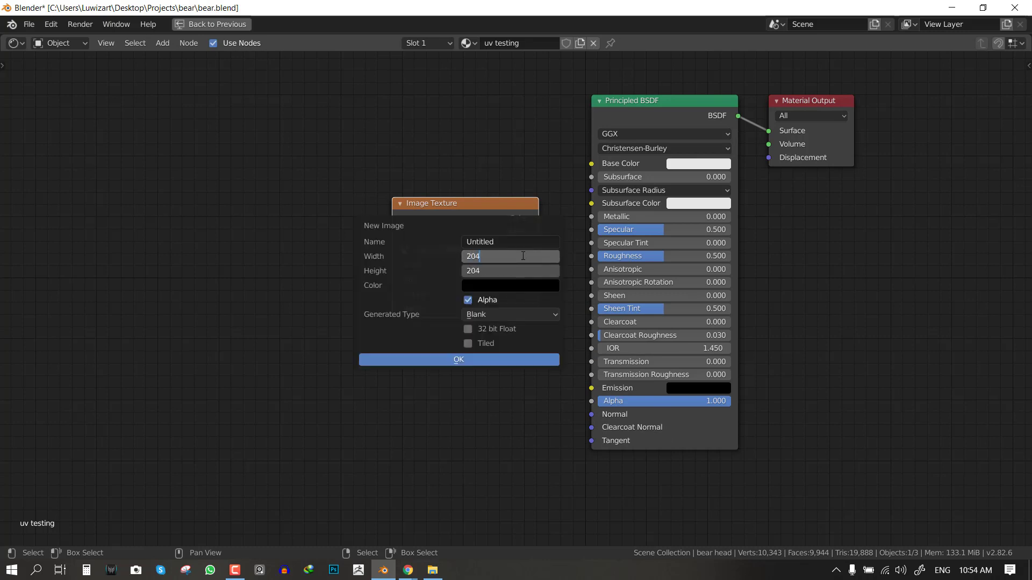
key(Return)
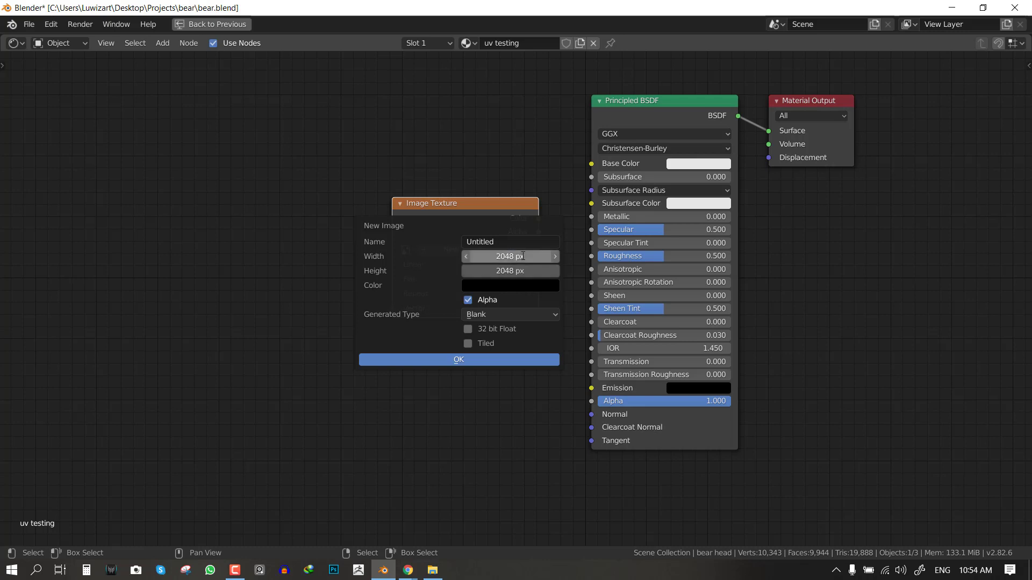
click(493, 316)
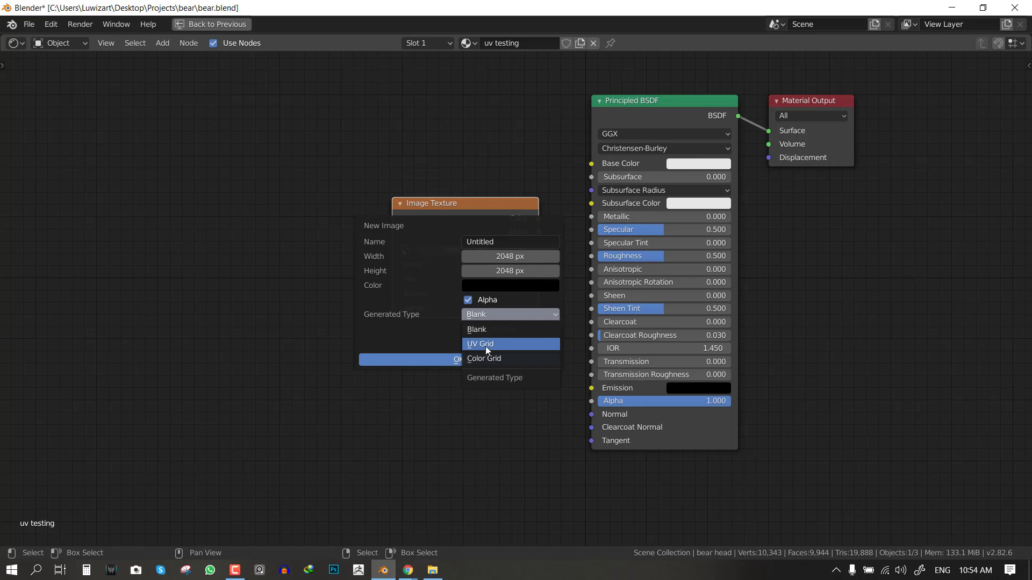
click(509, 345)
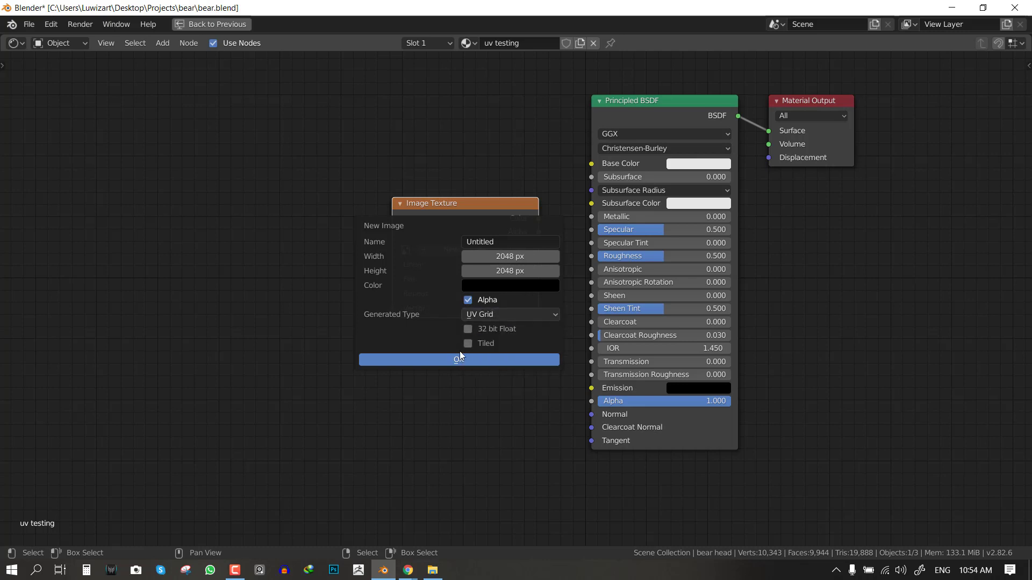
click(502, 359)
Connect the image's Color output to Base Color, then show the head in Material Preview shading with nothing selected
drag(537, 224, 589, 179)
key(ctrl+space)
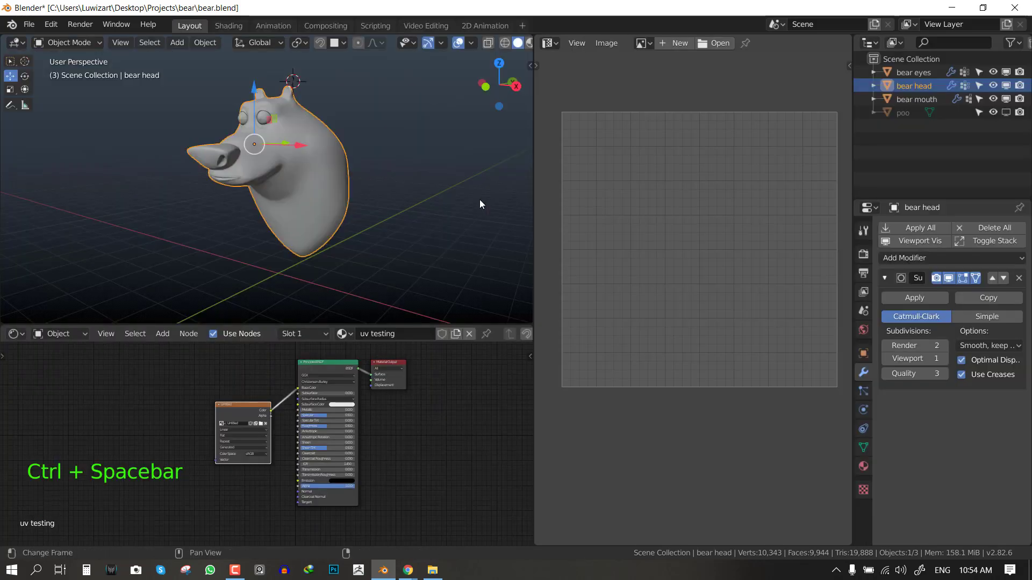
middle_drag(479, 198, 324, 199)
key(z)
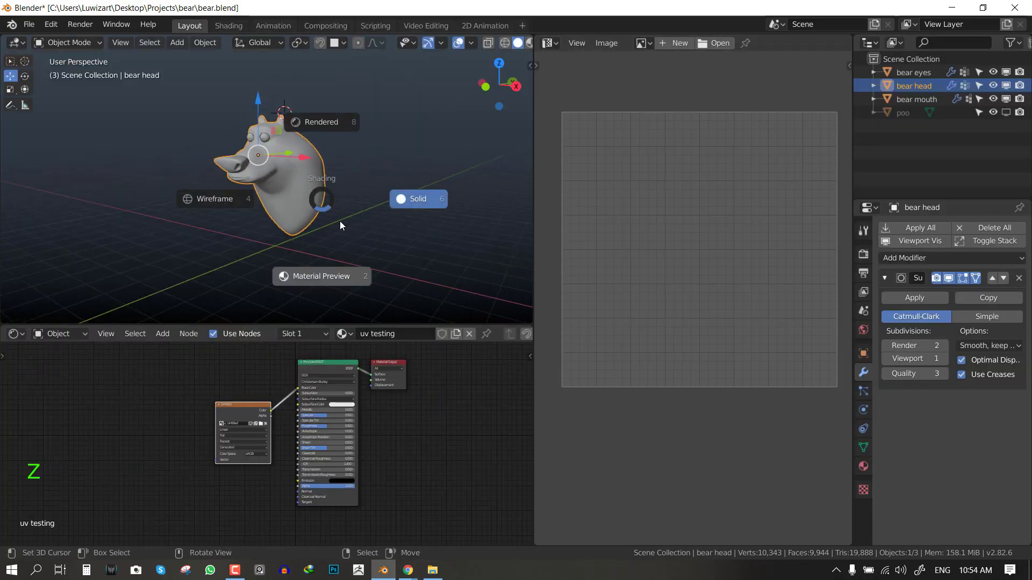
click(330, 250)
scroll(317, 207, up, 2)
key(alt+a)
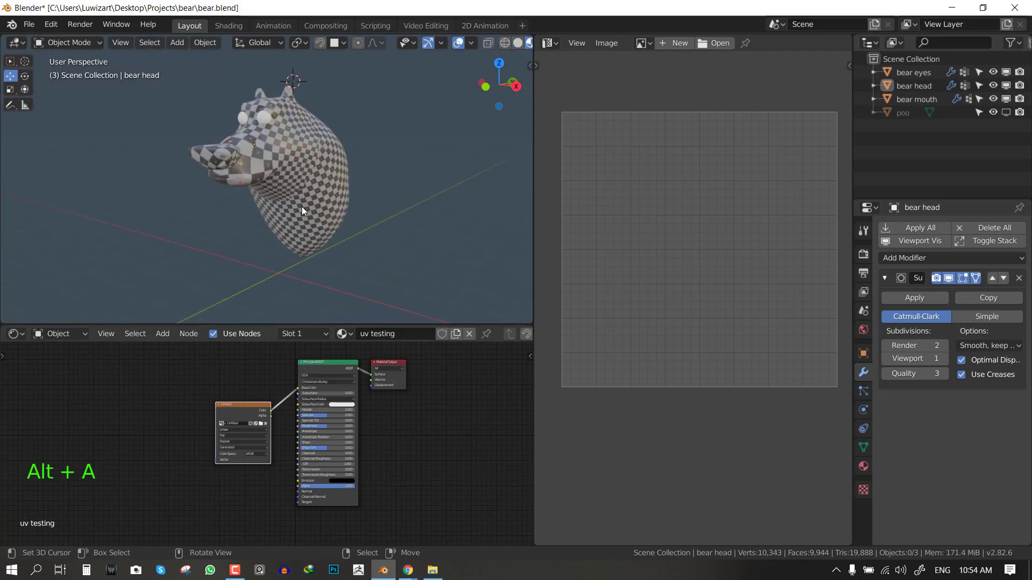
Look over the checkered bear head from the other side and save the file
middle_drag(302, 207, 281, 202)
scroll(280, 201, up, 6)
mouse_move(340, 123)
shift+middle_down()
mouse_move(347, 215)
mouse_move(231, 206)
mouse_move(185, 179)
mouse_move(214, 194)
mouse_move(265, 191)
shift+middle_up()
scroll(347, 215, down, 5)
key(ctrl+s)
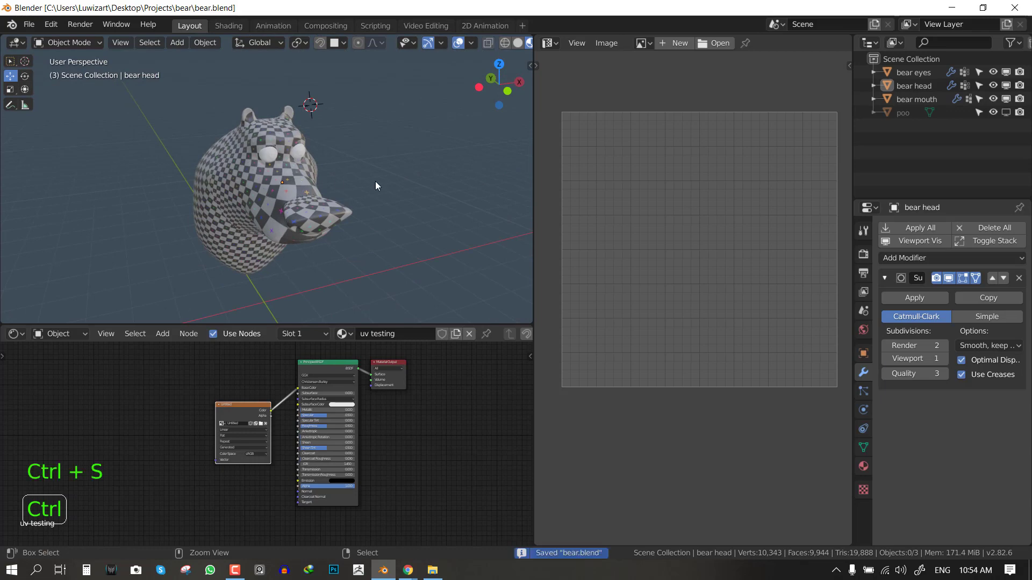
Switch the 3D viewport to Solid shading, maximise it and set the shading colour to Texture
key(z)
click(483, 189)
key(ctrl+space)
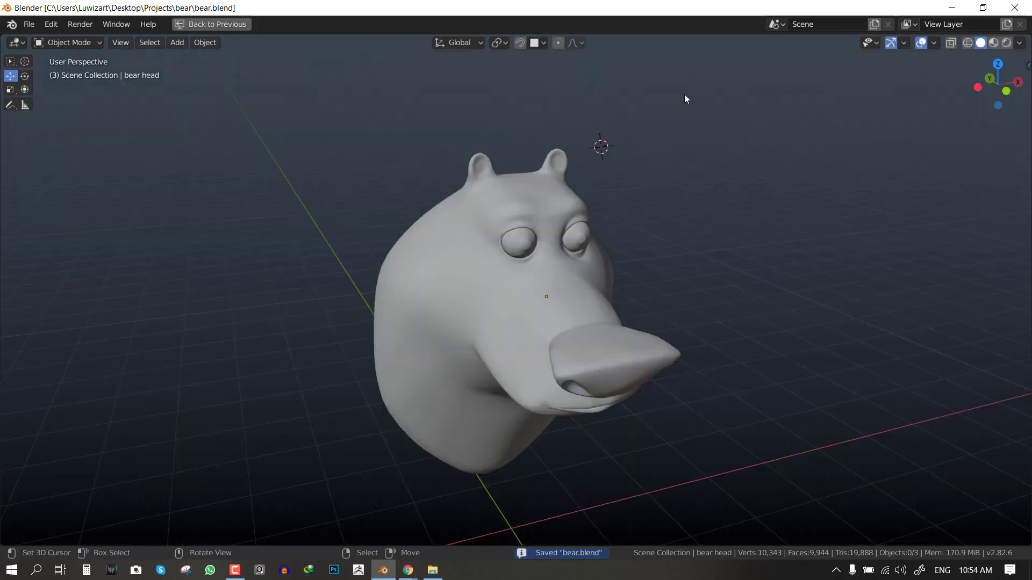
click(1019, 43)
click(1004, 222)
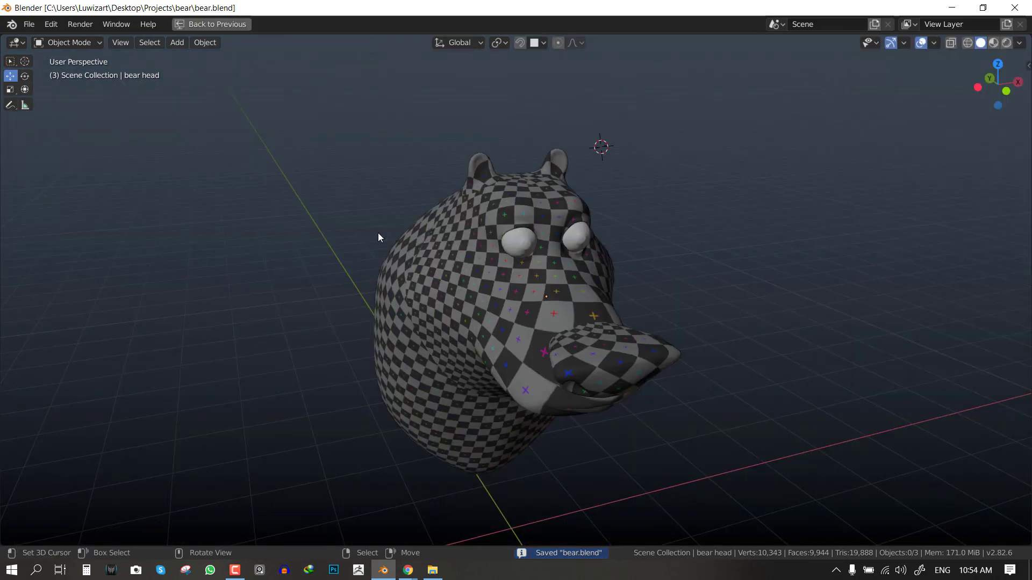
Examine the checker pattern along the neck seam, between the ears and over the back of the head
middle_drag(378, 235, 523, 216)
scroll(523, 217, up, 3)
shift+middle_drag(577, 273, 735, 228)
scroll(495, 189, down, 3)
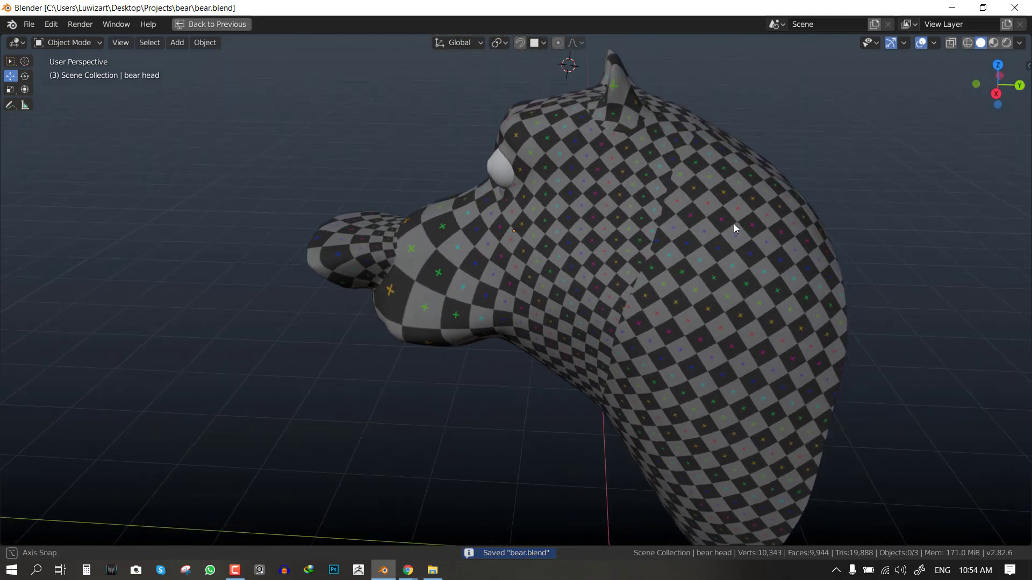
scroll(617, 203, up, 10)
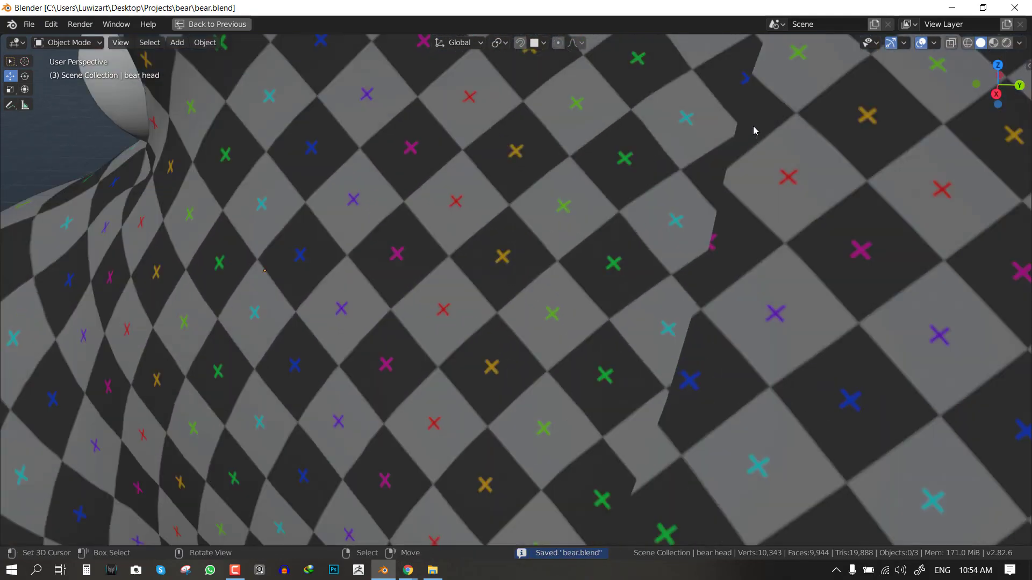
scroll(622, 161, down, 5)
middle_drag(622, 161, 415, 204)
middle_drag(644, 237, 589, 219)
scroll(590, 219, down, 6)
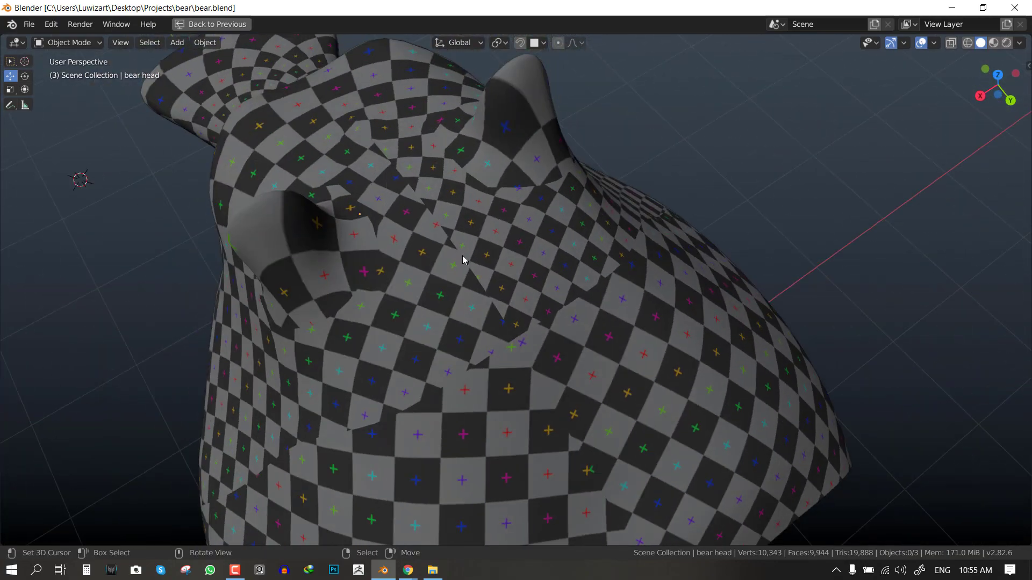
middle_drag(464, 260, 541, 241)
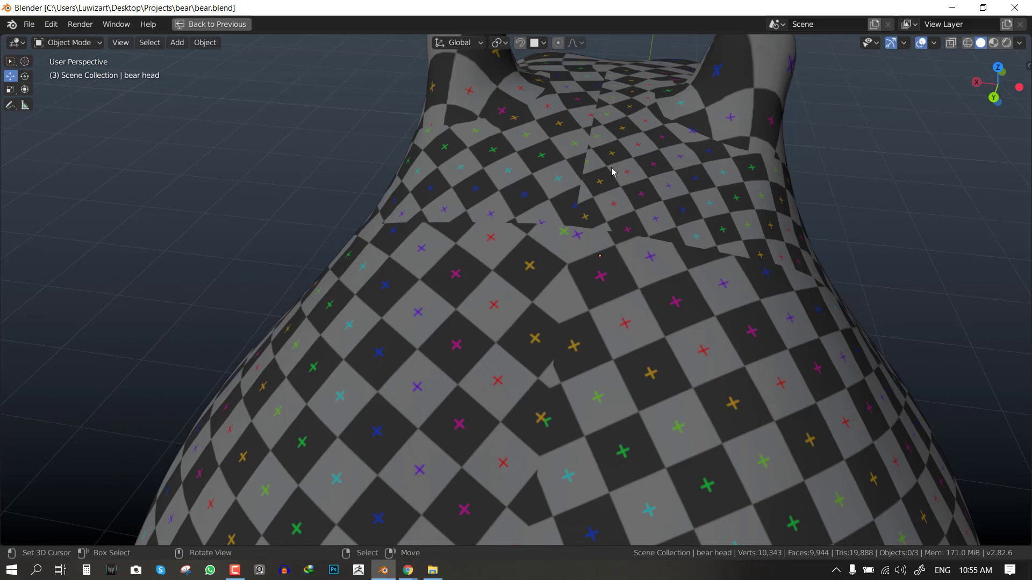
middle_drag(453, 171, 534, 243)
scroll(631, 218, down, 3)
scroll(546, 247, up, 3)
Examine the checker pattern's size and distortion on the face, the snout and both sides of the head
key(KP_1)
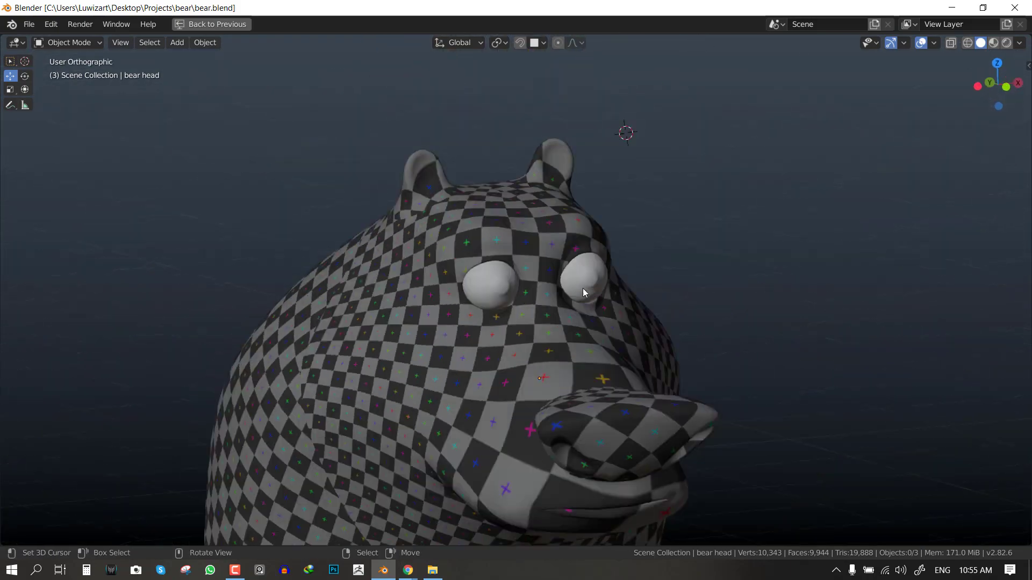
middle_drag(495, 323, 523, 266)
scroll(493, 272, down, 2)
scroll(662, 290, up, 1)
middle_drag(613, 296, 558, 263)
middle_drag(498, 244, 541, 249)
scroll(544, 247, down, 3)
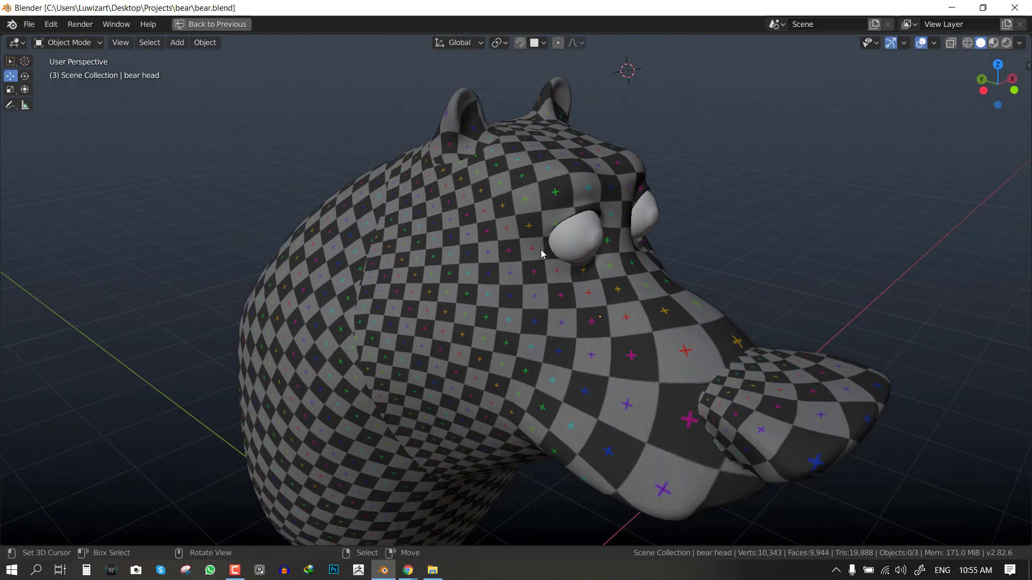
scroll(623, 346, up, 1)
scroll(537, 301, up, 1)
middle_drag(649, 347, 671, 342)
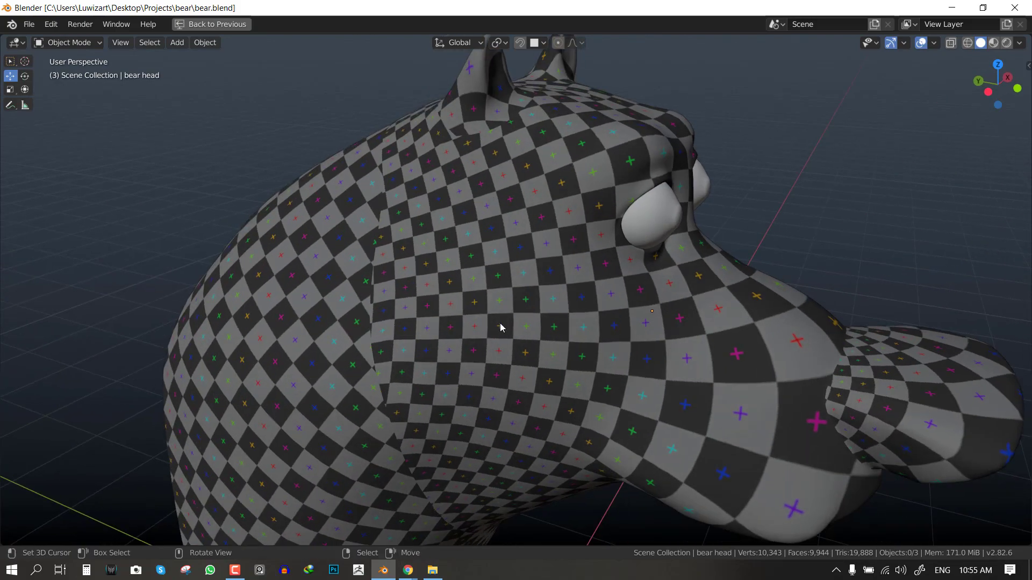
scroll(571, 337, down, 2)
middle_drag(580, 329, 370, 327)
scroll(369, 327, up, 2)
shift+middle_drag(532, 273, 752, 237)
middle_drag(449, 272, 479, 287)
scroll(672, 295, down, 3)
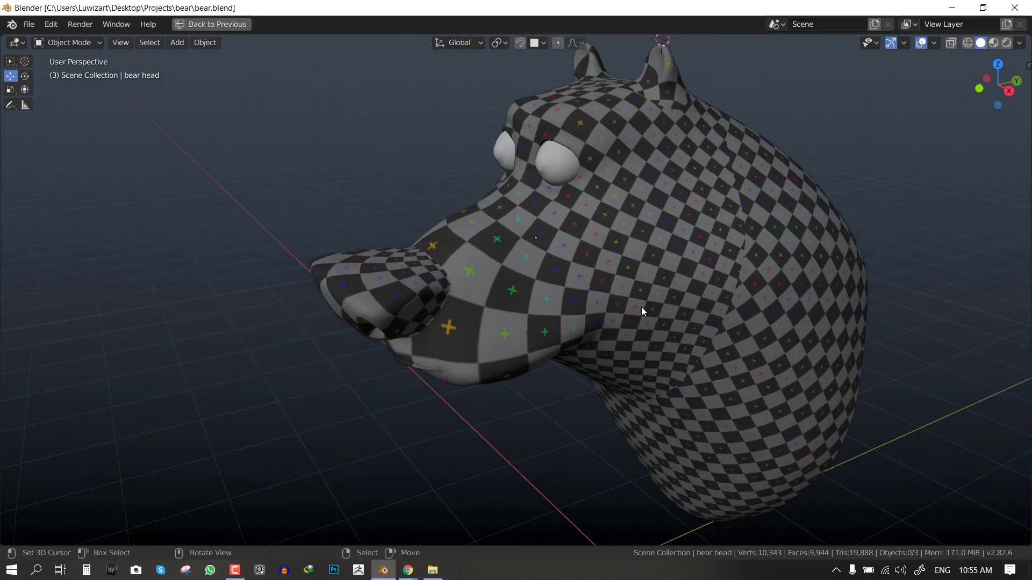
middle_drag(641, 307, 661, 292)
Restore the editor layout, enter Edit Mode on the bear head and turn on UV sync selection with nothing selected
key(ctrl+space)
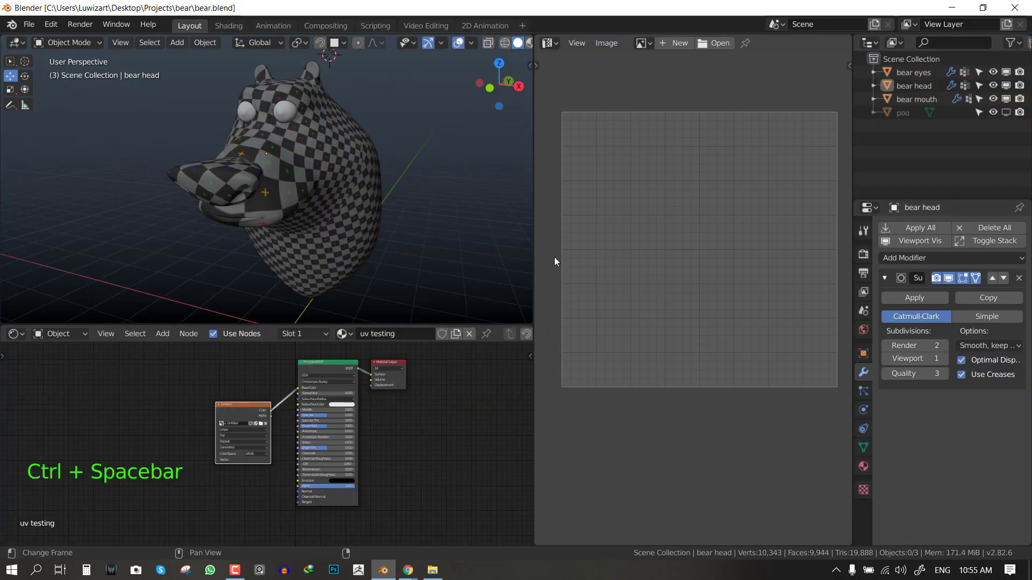
key(Tab)
key(a)
key(alt+a)
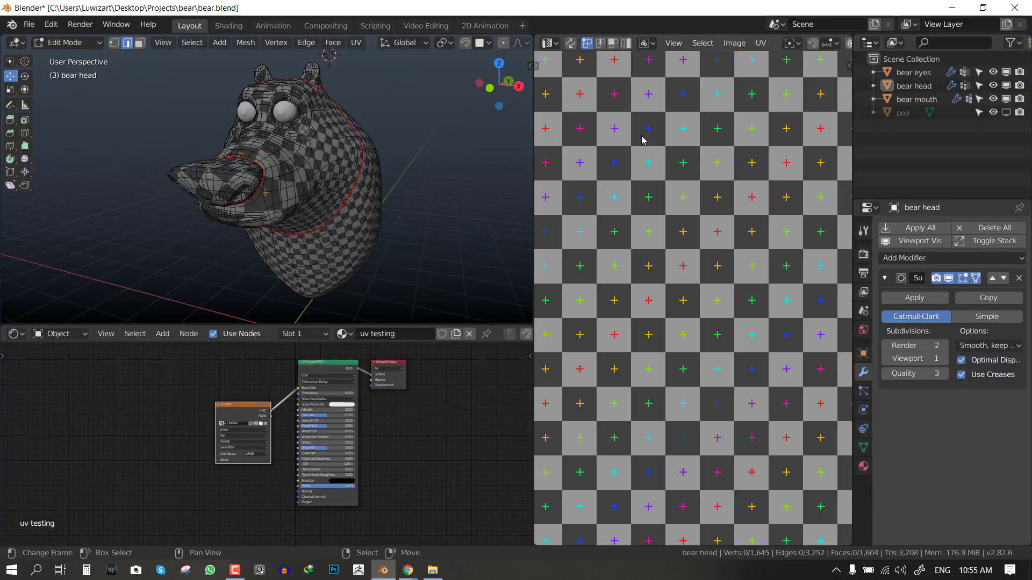
click(575, 46)
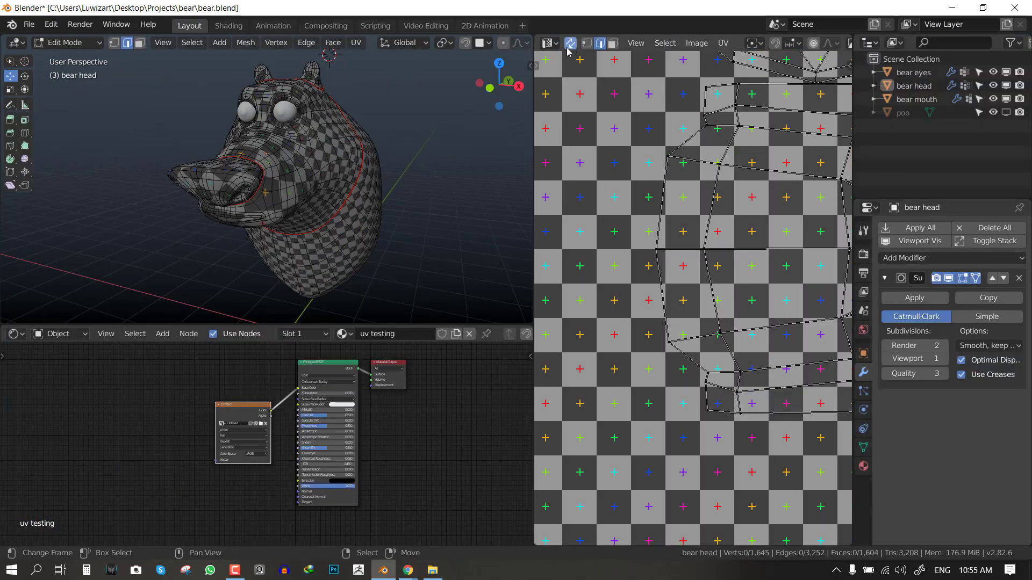
click(567, 48)
click(569, 46)
scroll(653, 179, down, 6)
key(a)
key(alt+a)
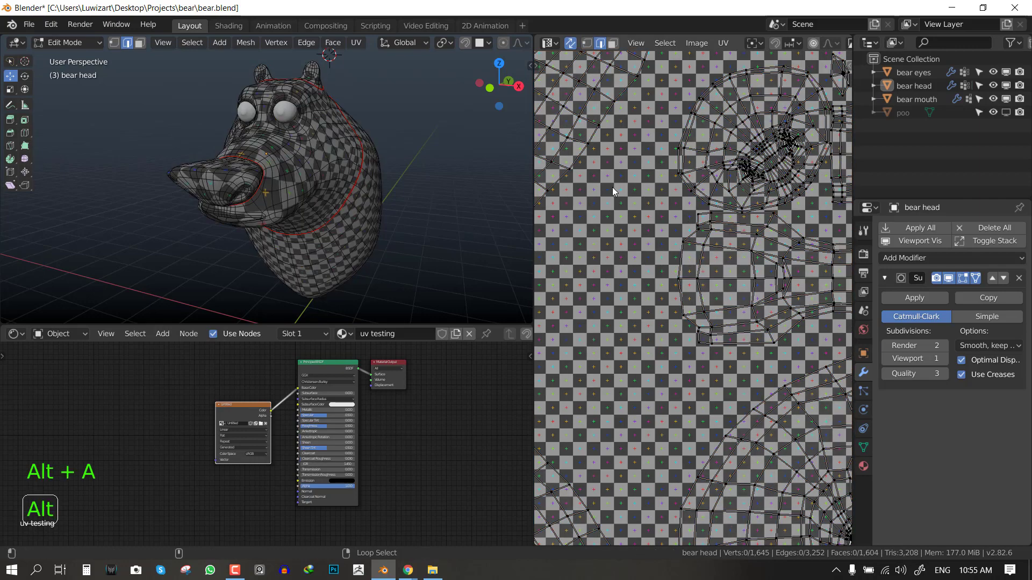
Turn off UV sync selection, select the whole head mesh and view it briefly in a maximised viewport
click(570, 43)
key(a)
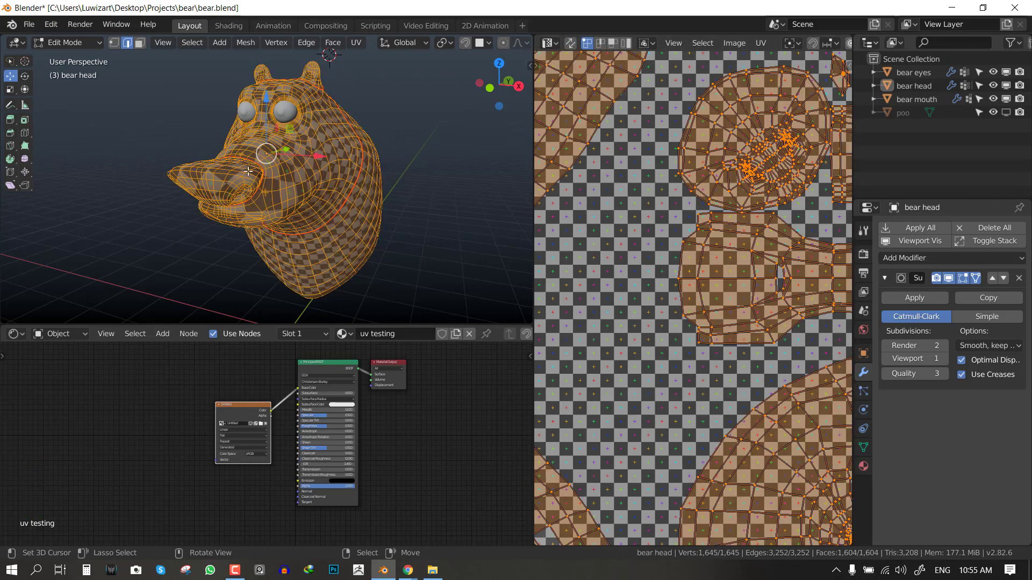
middle_drag(248, 171, 355, 179)
key(ctrl+space)
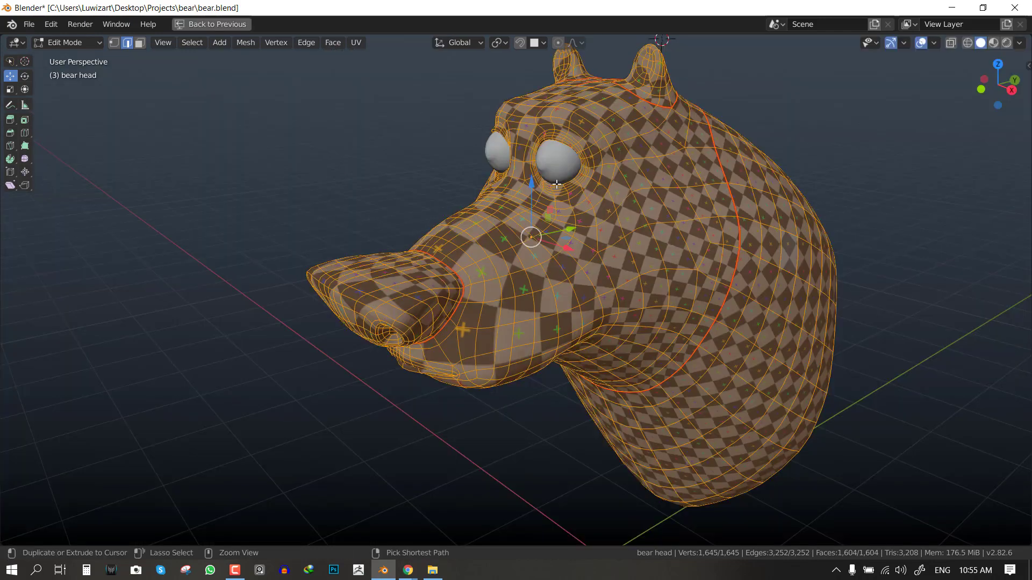
key(ctrl+space)
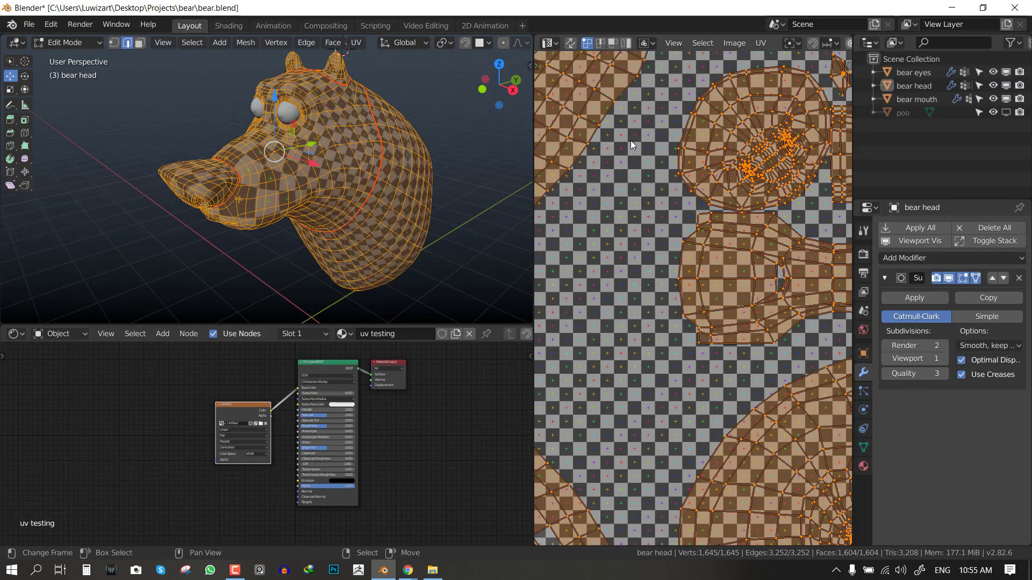
Turn UV sync selection back on and deselect the whole mesh
key(alt)
click(556, 44)
click(572, 45)
key(alt+a)
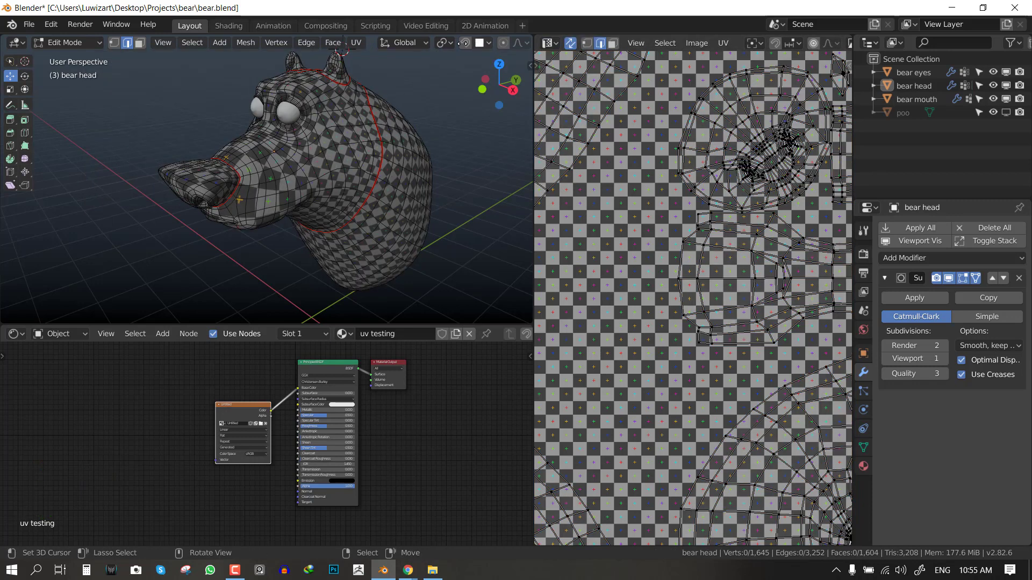
Hide the 3D viewport's overlays and maximise the UV editor
scroll(464, 43, down, 5)
scroll(493, 47, down, 2)
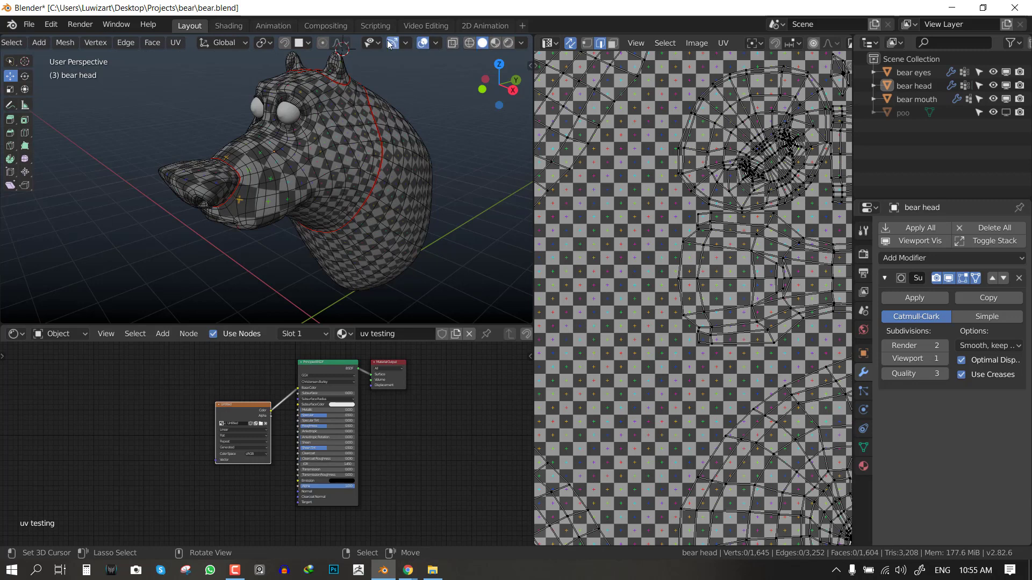
click(424, 43)
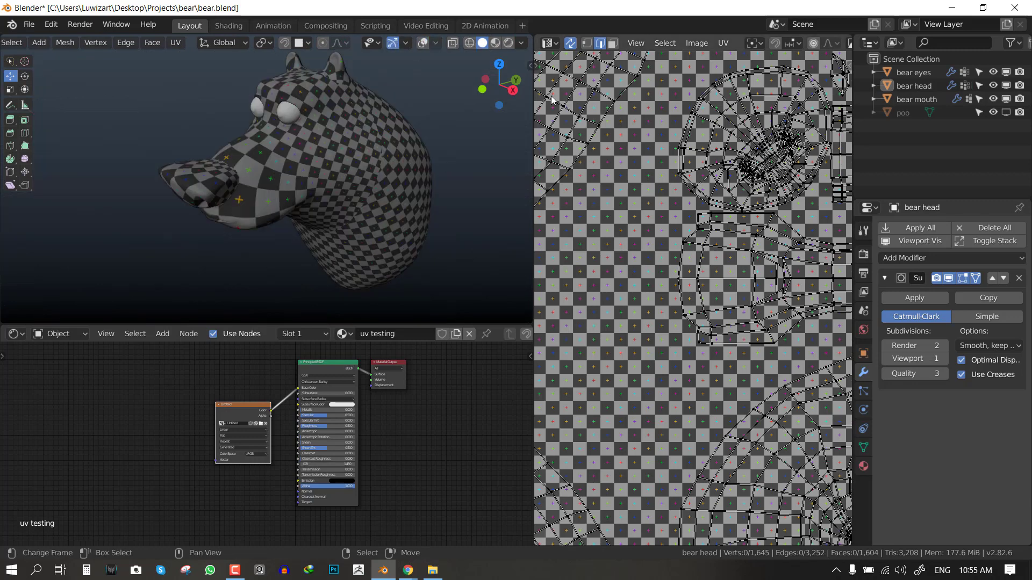
key(ctrl+space)
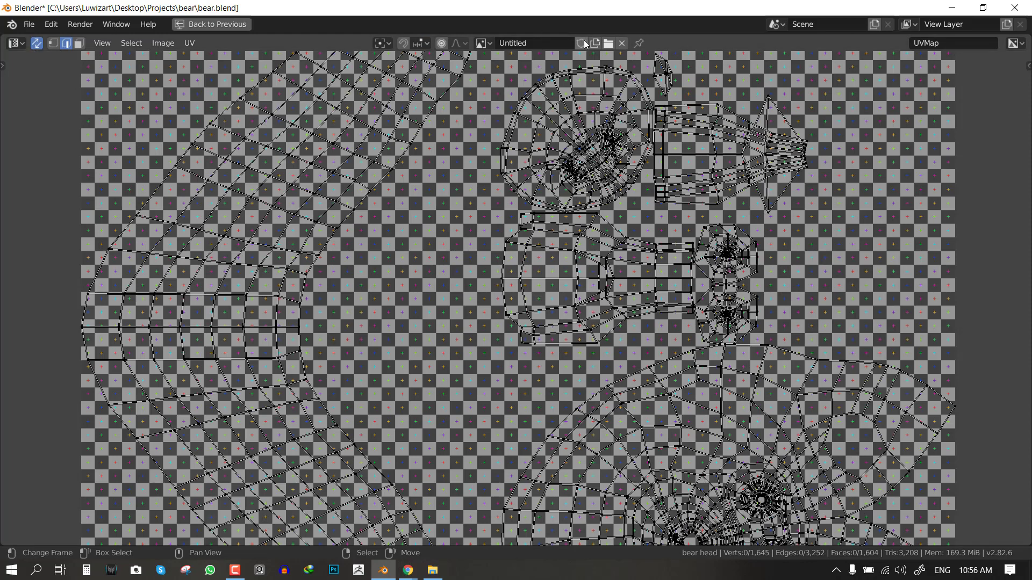
Unlink the checker image from the UV editor, restore the editor layout and frame the UV islands beside the bear head
click(622, 43)
scroll(518, 287, up, 1)
key(ctrl+space)
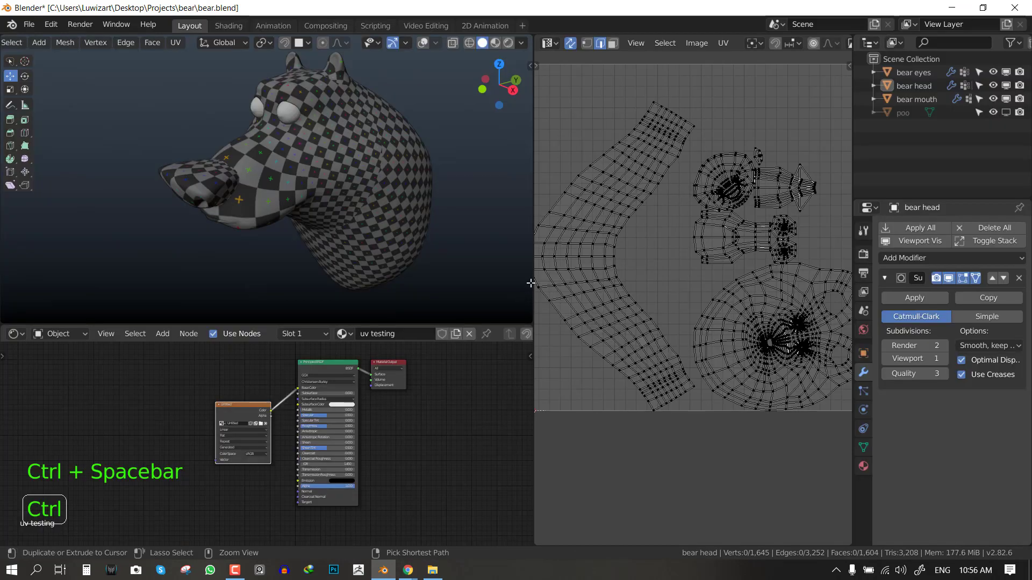
middle_drag(685, 246, 714, 236)
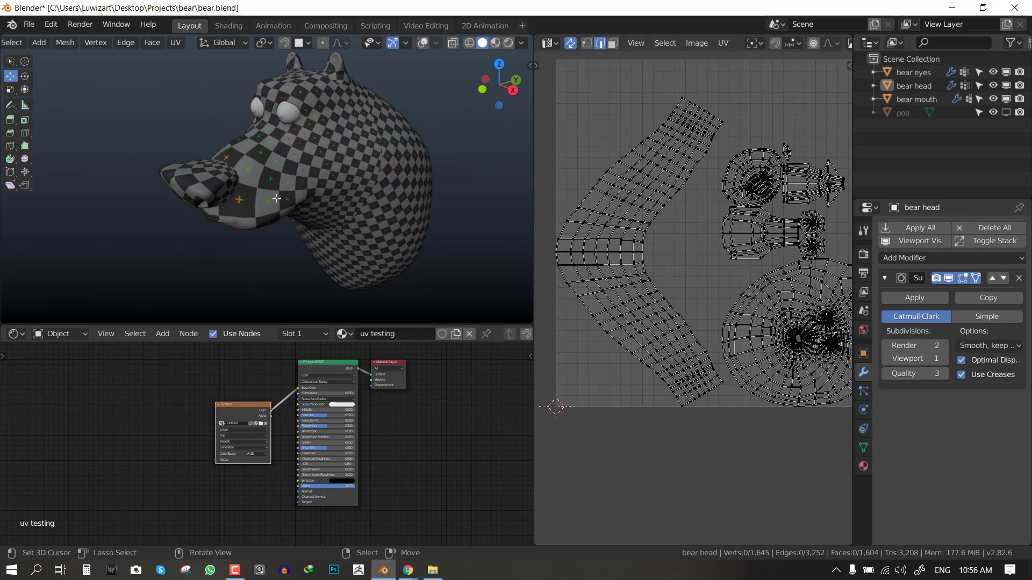
scroll(276, 198, up, 2)
scroll(692, 301, down, 2)
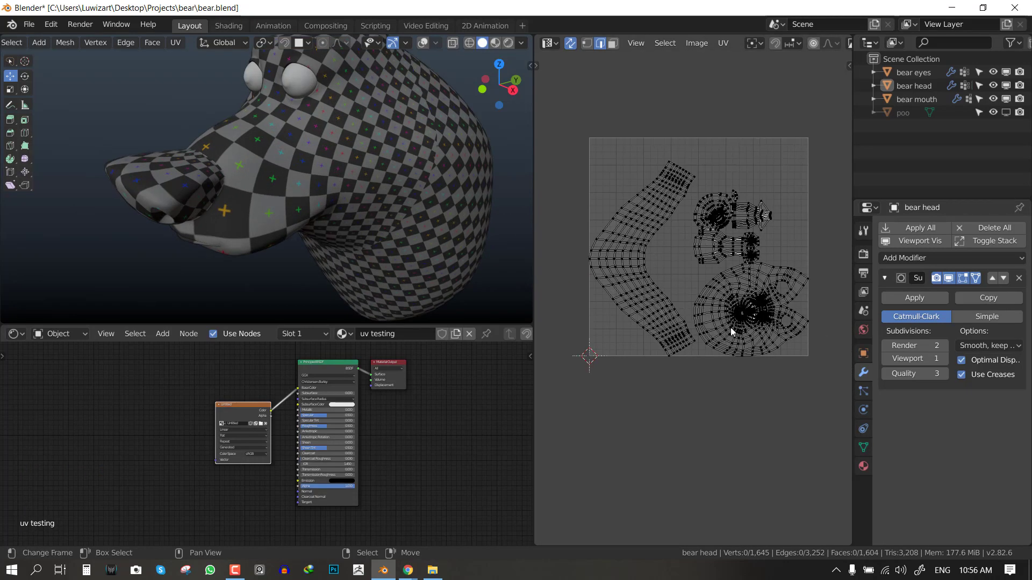
Try to isolate the large face UV island by growing the selection from one edge and scaling it
right_click(733, 322)
key(l)
right_click(786, 317)
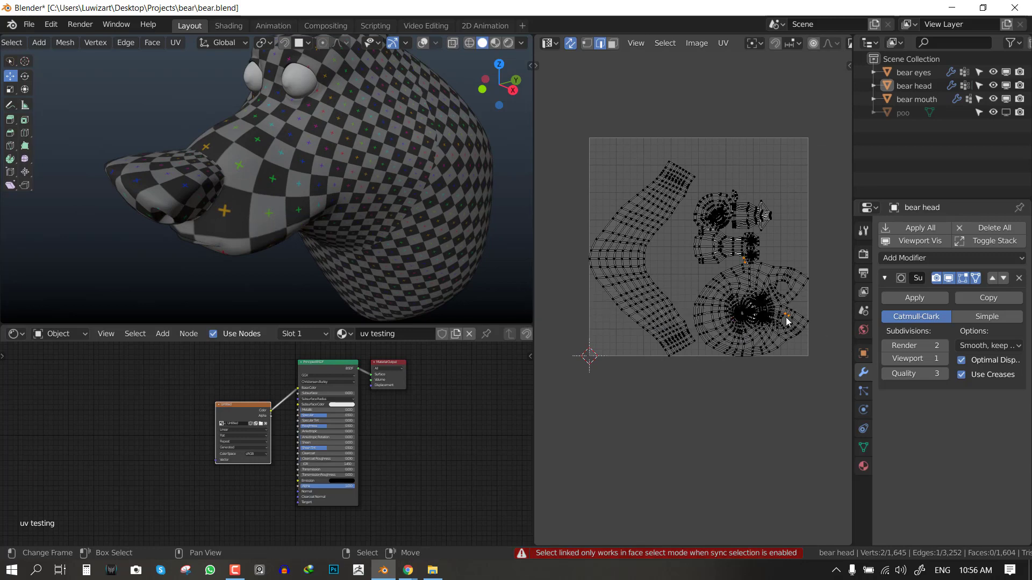
key(ctrl+KP_Add)
key(ctrl+KP_Add)
key(ctrl+KP_Add)
key(ctrl+KP_Add)
key(ctrl+KP_Add)
key(ctrl+KP_Add)
key(ctrl+KP_Add)
key(ctrl+KP_Add)
key(ctrl+KP_Add)
key(ctrl+KP_Add)
key(ctrl+KP_Add)
key(ctrl+KP_Add)
key(ctrl+KP_Add)
key(ctrl+KP_Add)
key(ctrl+KP_Add)
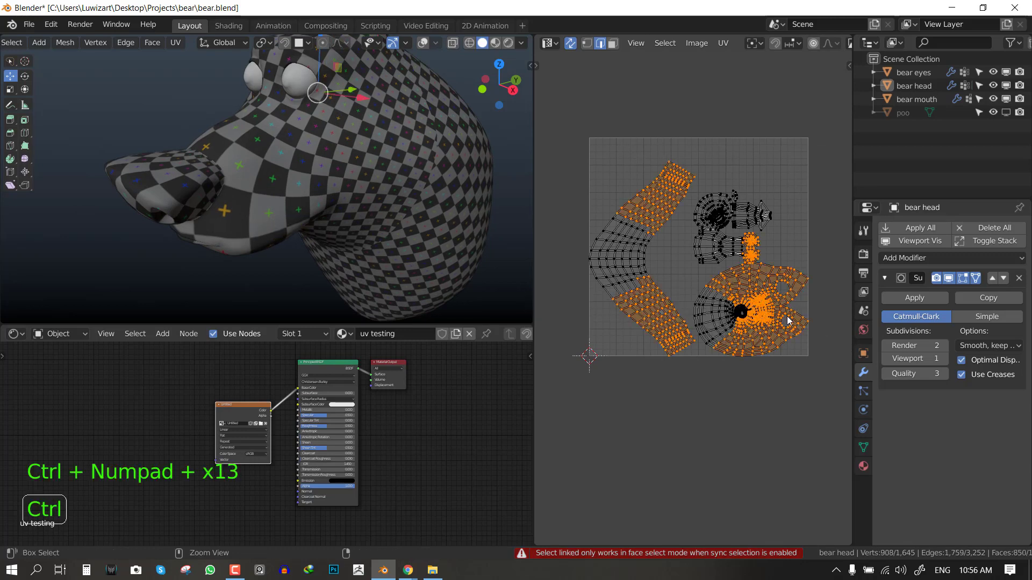
key(s)
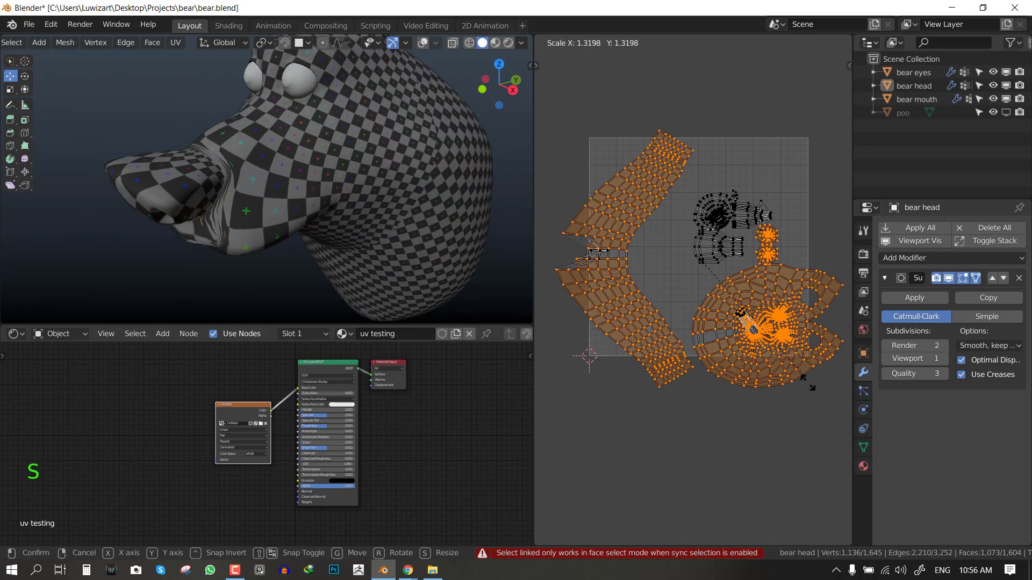
click(785, 333)
key(alt+a)
Select an edge in the face UV island, extend the selection to all UVs and try scaling them
scroll(782, 332, up, 5)
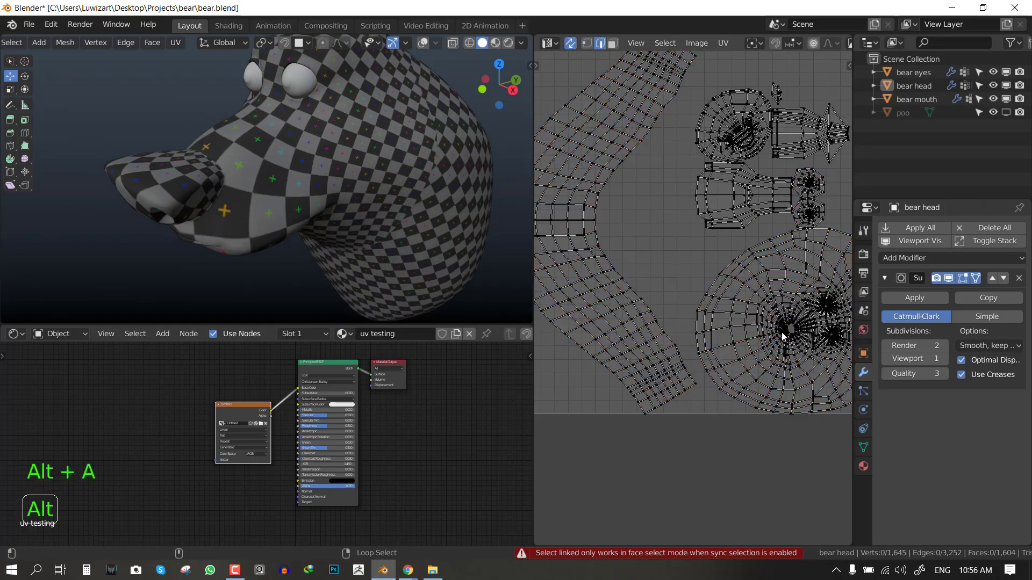
click(646, 229)
scroll(698, 231, up, 1)
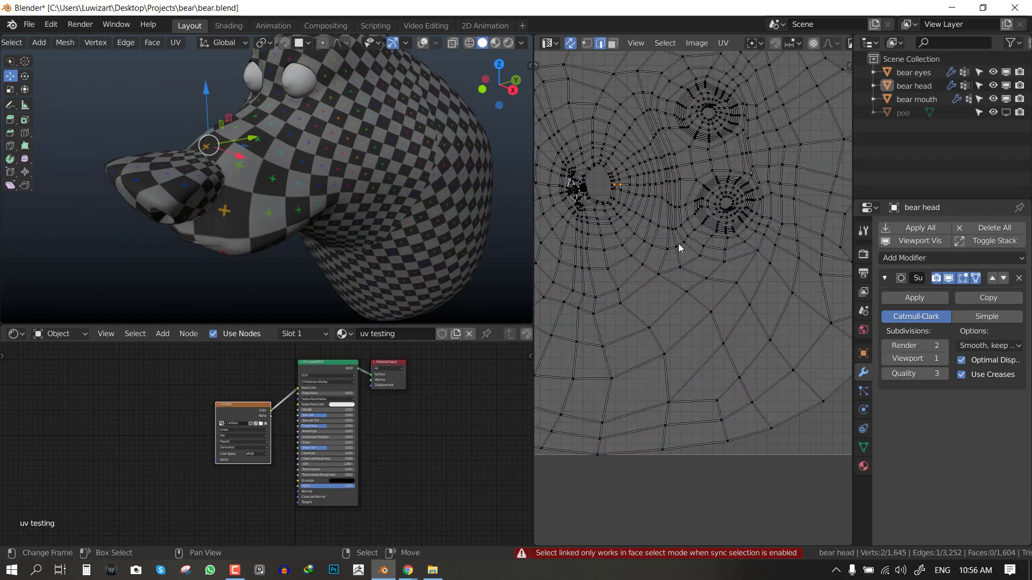
key(a)
scroll(693, 266, down, 5)
key(s)
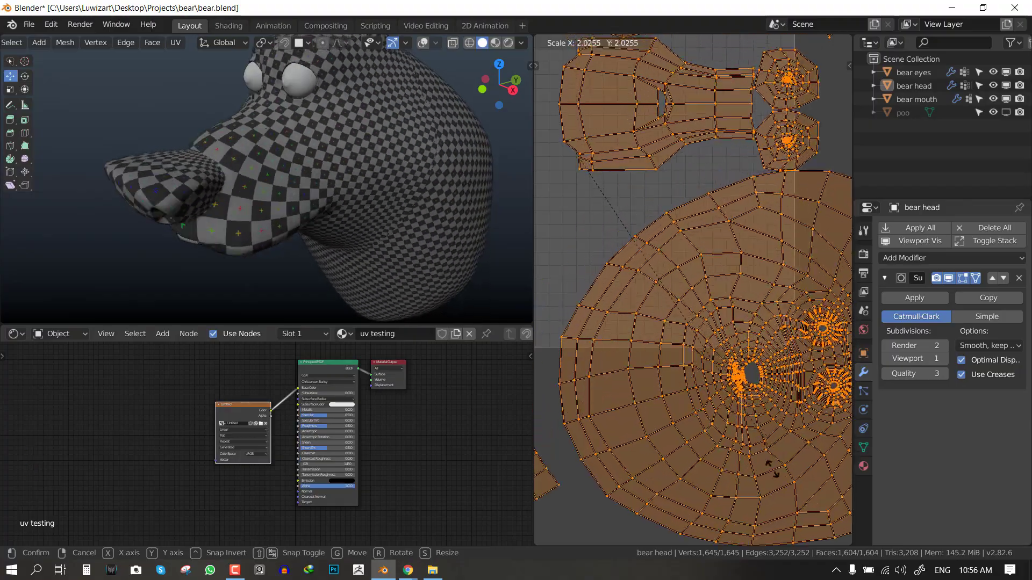
scroll(644, 369, down, 3)
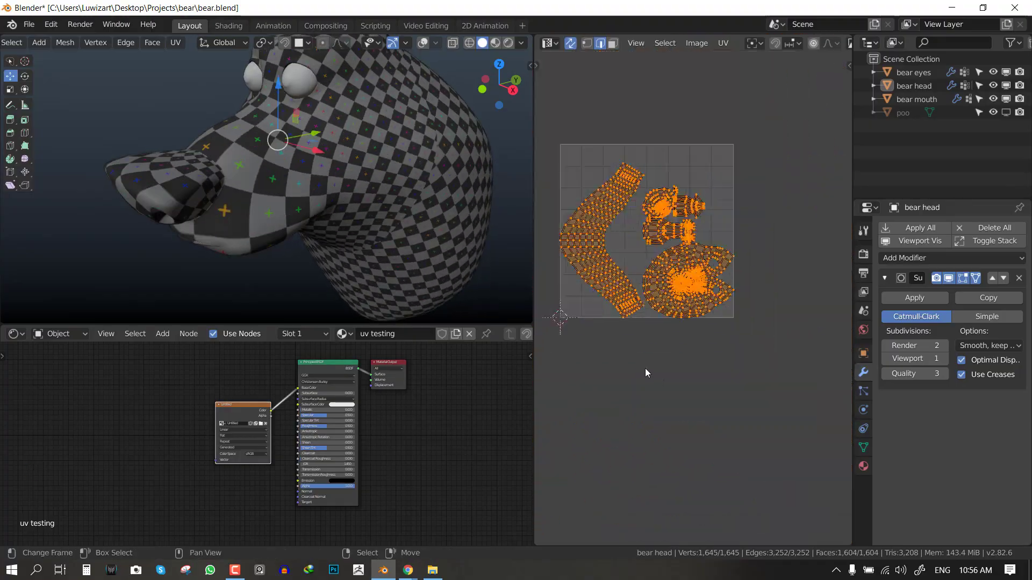
Turn off UV sync selection and reselect the whole head mesh, leaving all UVs deselected in the UV editor
right_click(672, 301)
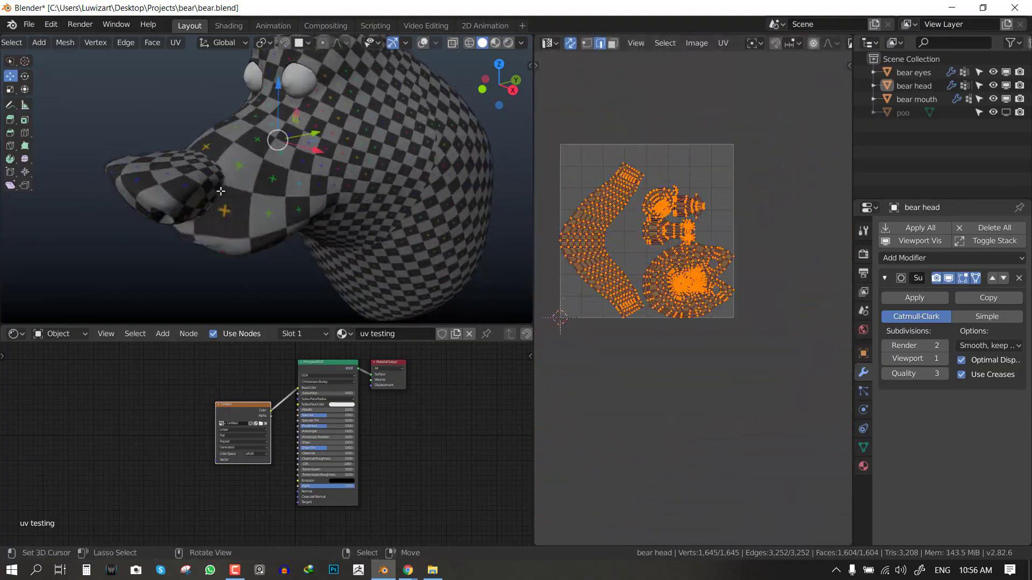
click(570, 43)
key(alt+a)
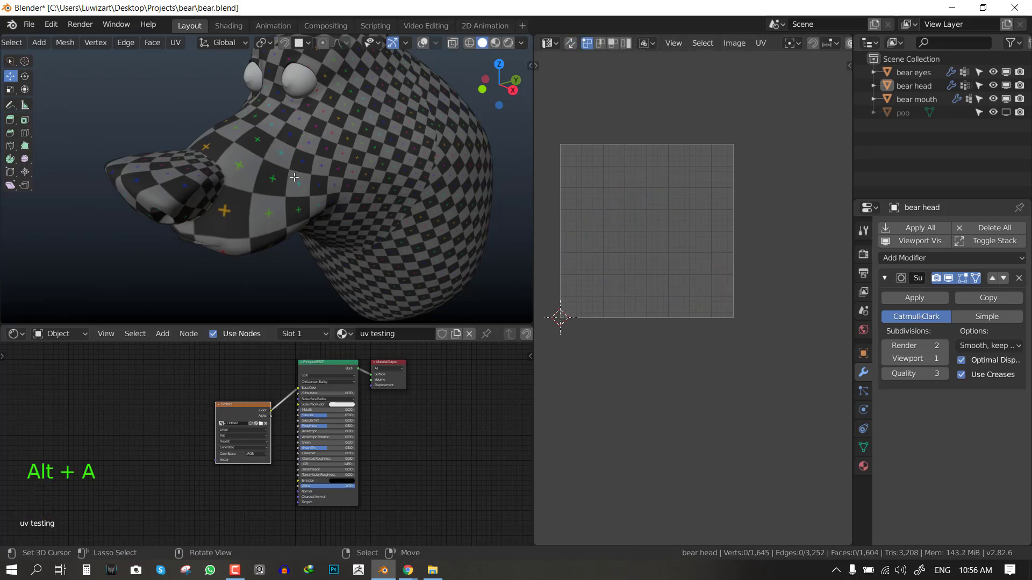
key(a)
key(alt+a)
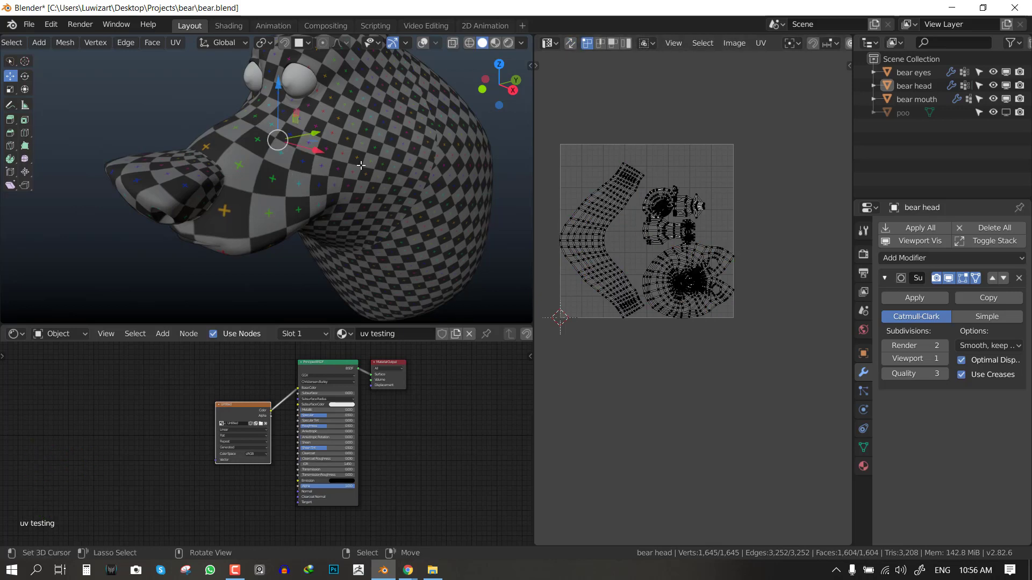
Show the 3D viewport's overlays, toggle the whole head mesh's selection and hide the overlays again
click(426, 43)
scroll(657, 153, up, 4)
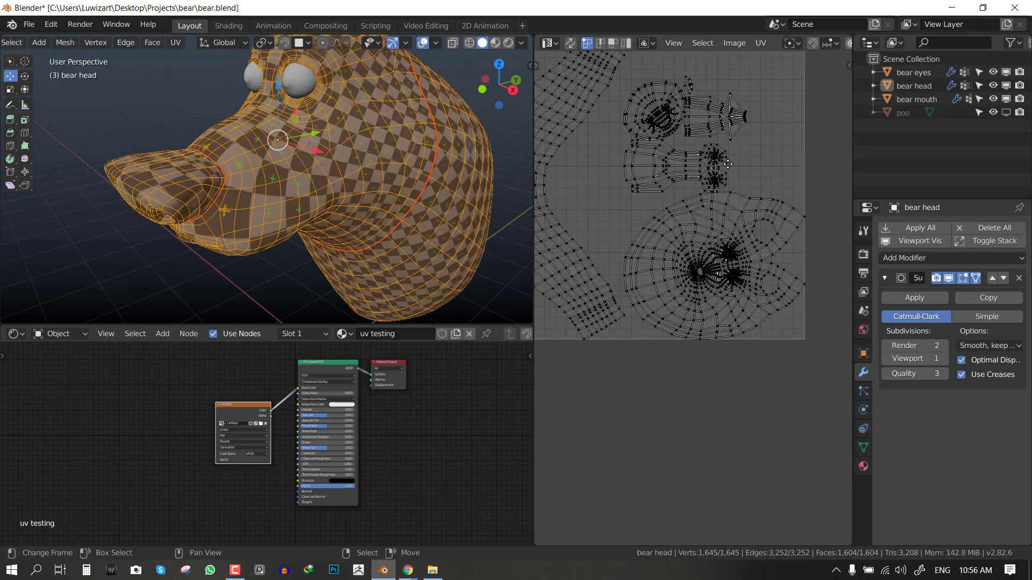
scroll(720, 167, down, 1)
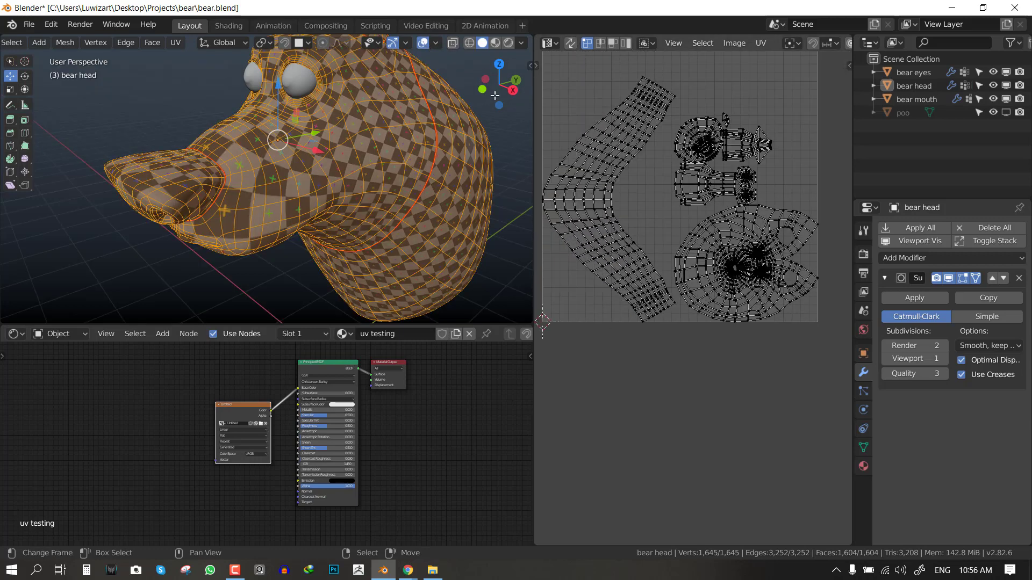
key(alt+a)
key(alt+a)
key(a)
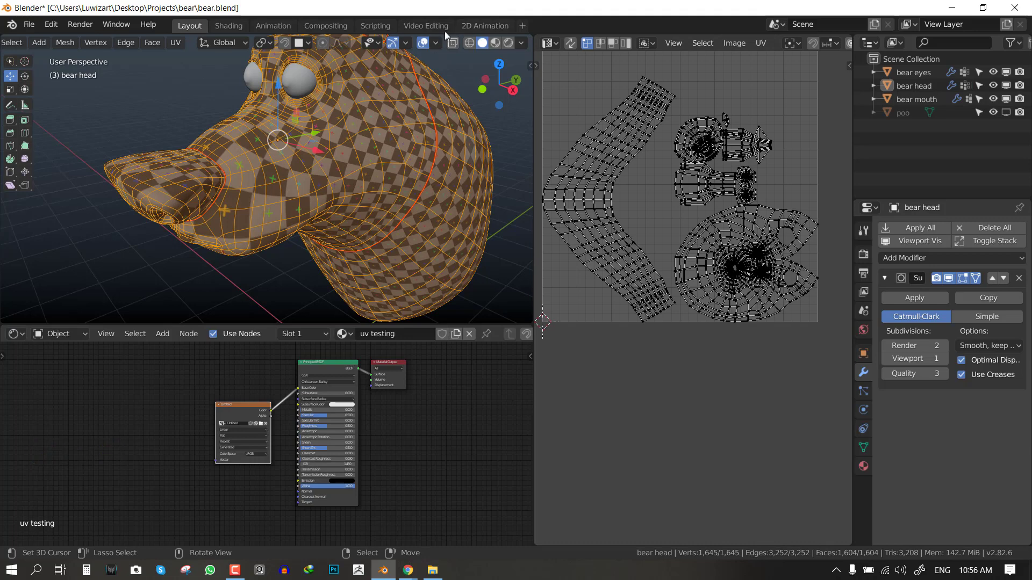
click(424, 45)
Enlarge the 3D viewport, toggle its perspective projection and hide its toolbar to view the textured head
middle_drag(235, 198, 475, 171)
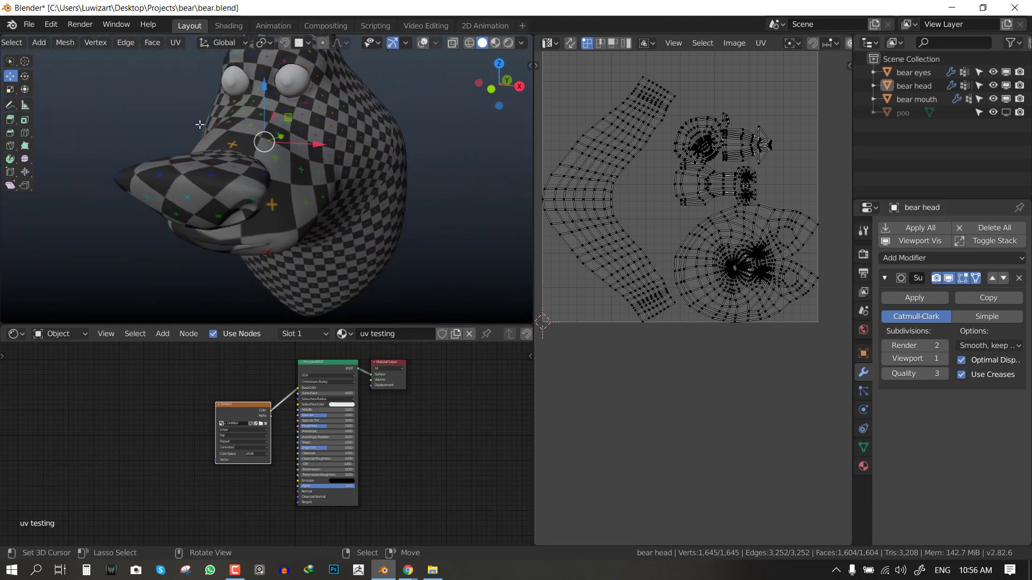
middle_drag(353, 161, 304, 168)
drag(392, 324, 386, 440)
scroll(245, 197, up, 2)
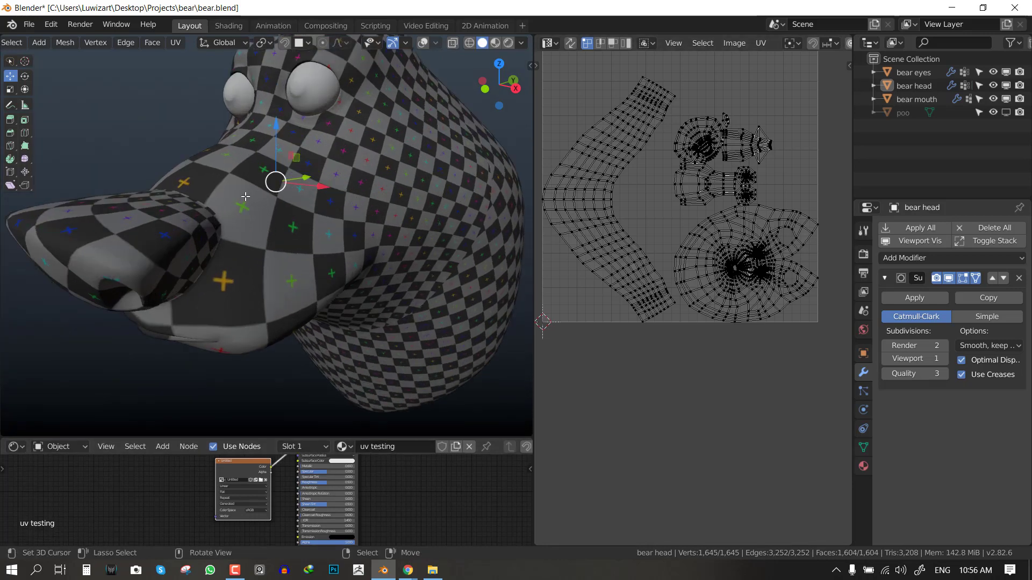
key(KP_5)
middle_drag(248, 193, 310, 243)
key(t)
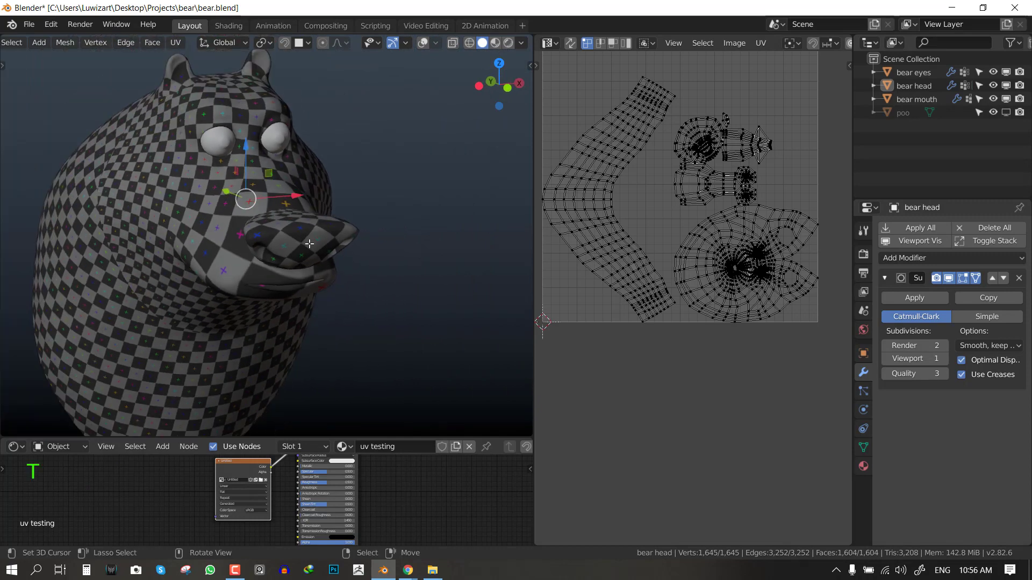
Deselect all UVs and select only the linked face UV island with the two ear shapes
scroll(310, 243, up, 1)
scroll(658, 283, up, 3)
middle_drag(658, 280, 692, 293)
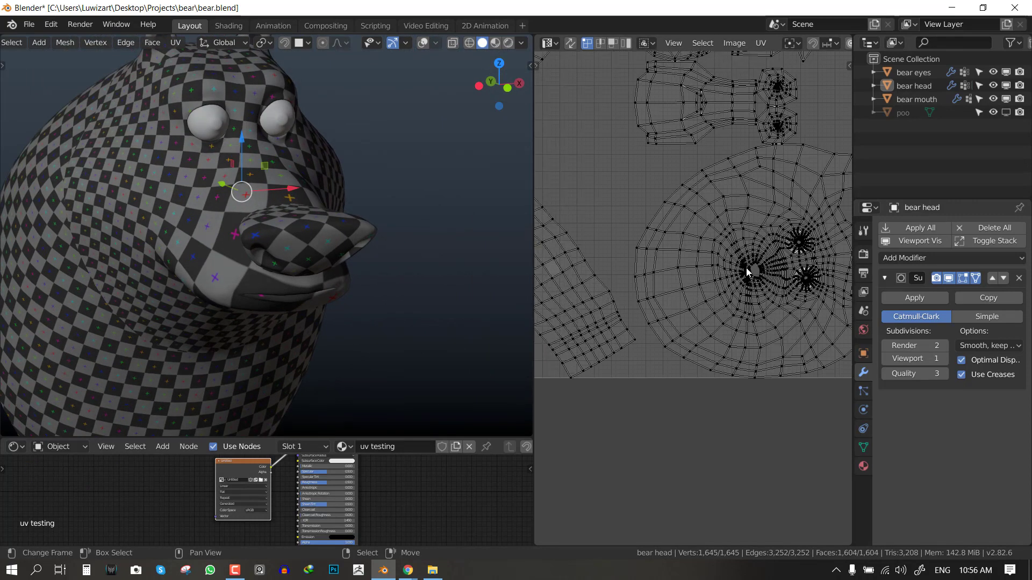
middle_drag(243, 244, 323, 240)
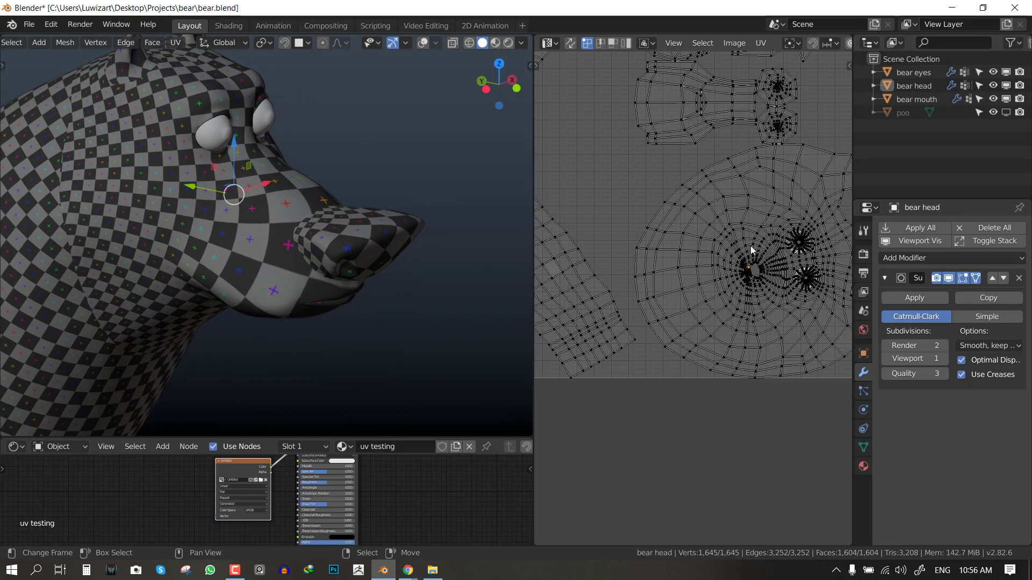
scroll(755, 249, up, 2)
scroll(755, 255, down, 1)
key(alt+a)
key(l)
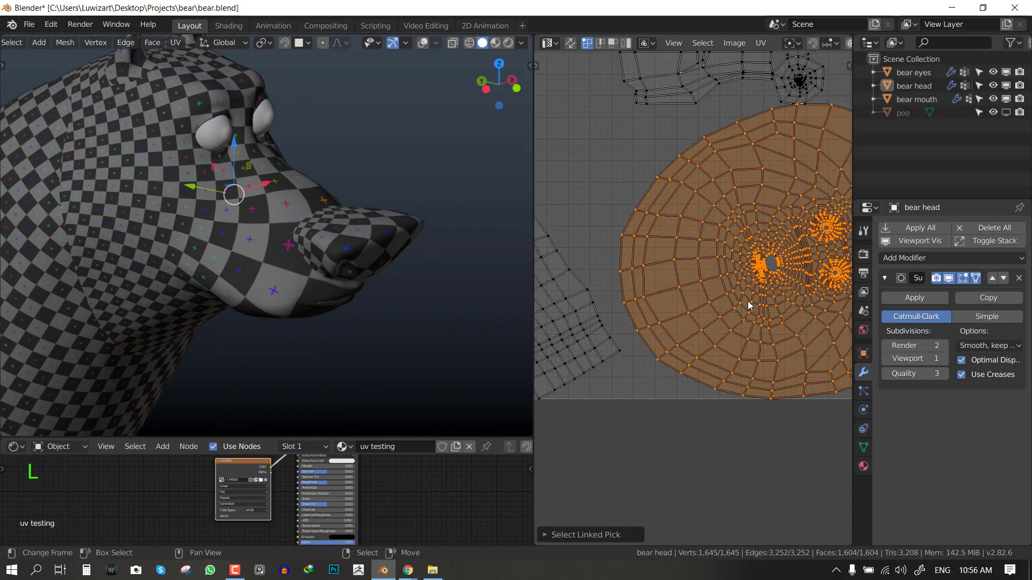
scroll(749, 305, down, 3)
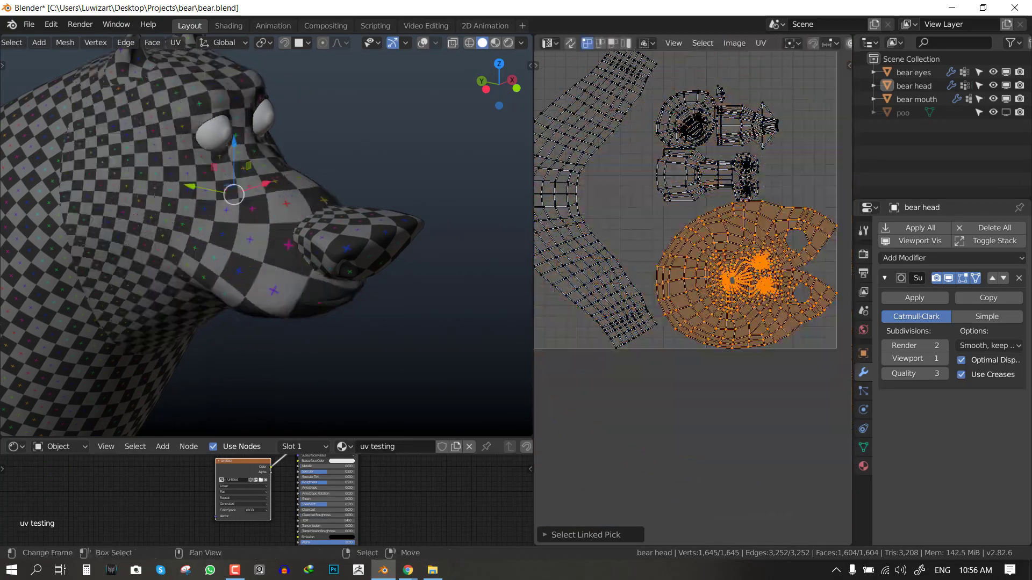
scroll(694, 279, up, 3)
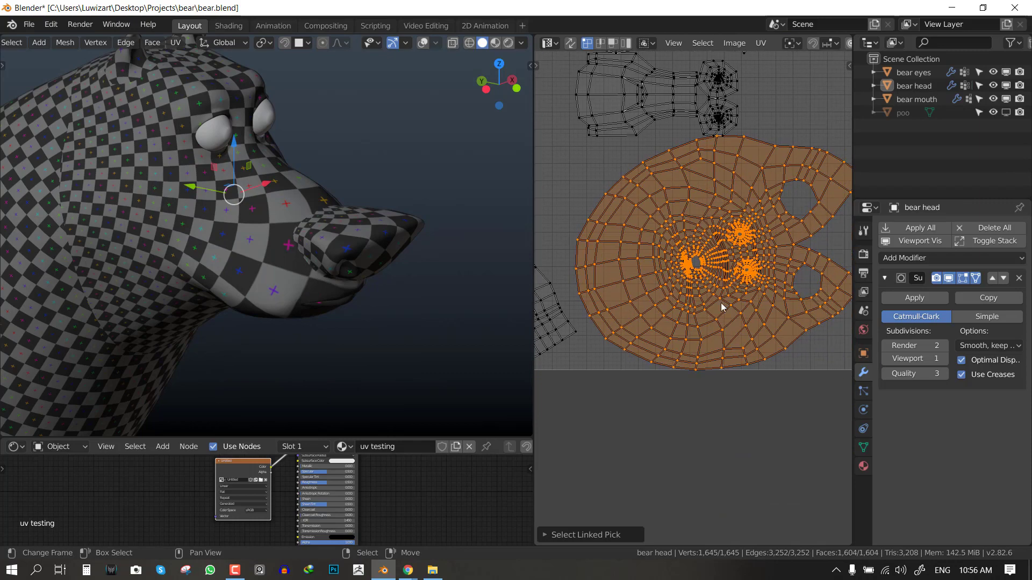
Maximise the UV editor, select all of the head's UV islands and frame the whole layout
scroll(749, 264, up, 2)
key(ctrl+space)
scroll(517, 195, down, 2)
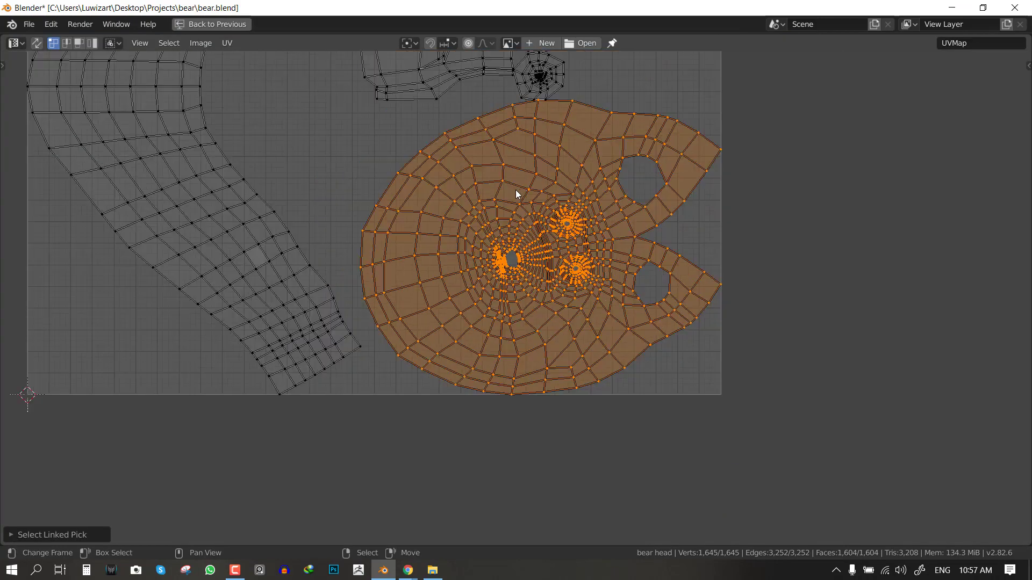
middle_drag(573, 277, 634, 341)
scroll(656, 221, down, 3)
key(a)
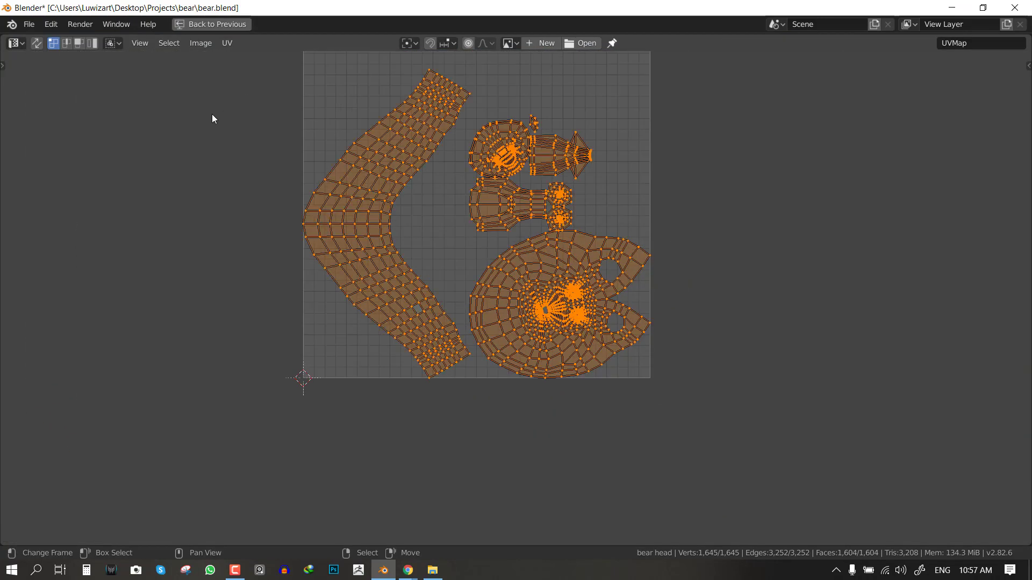
middle_drag(489, 273, 614, 267)
scroll(614, 266, up, 2)
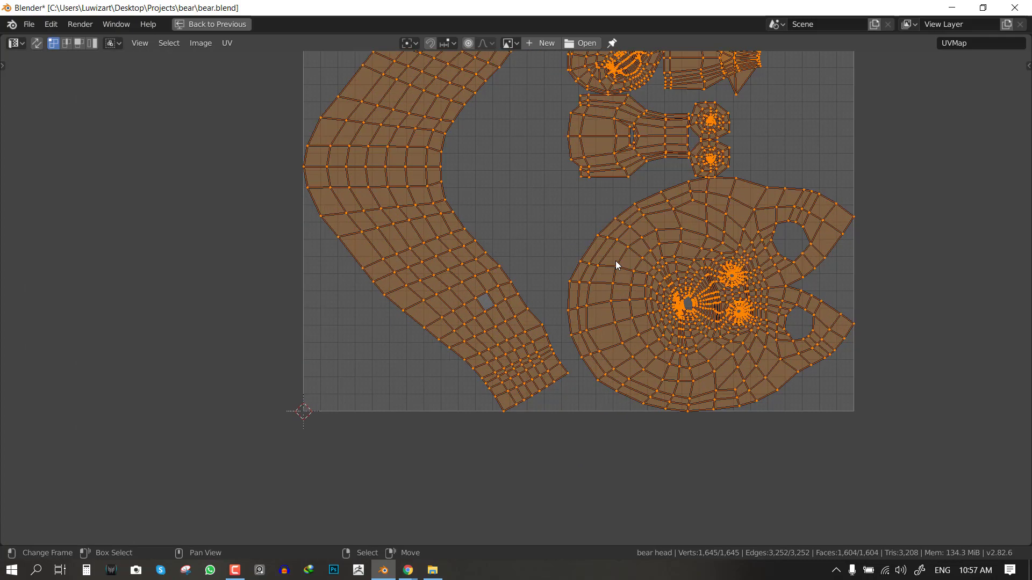
middle_drag(614, 226, 602, 327)
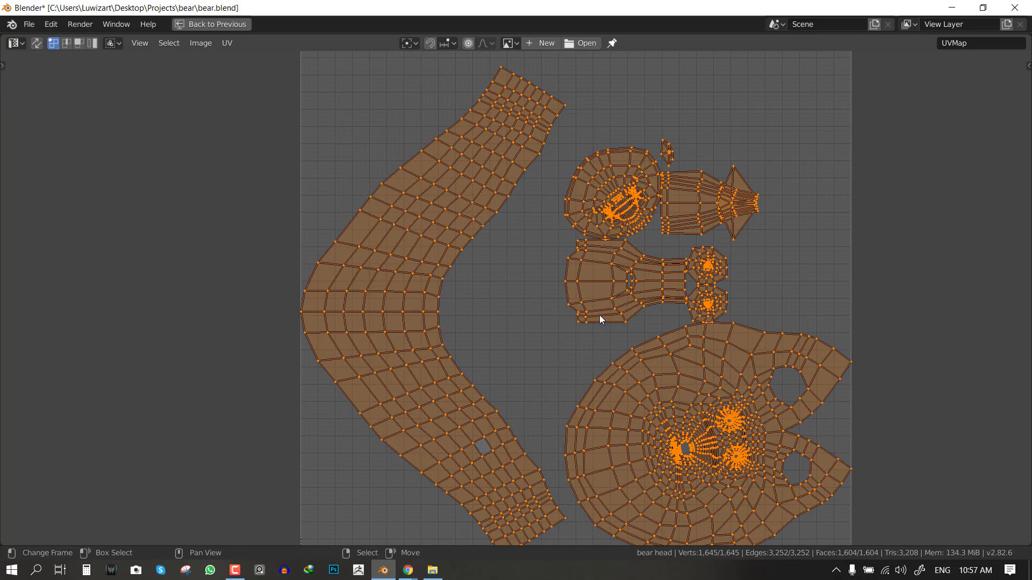
scroll(526, 277, down, 4)
scroll(569, 311, up, 3)
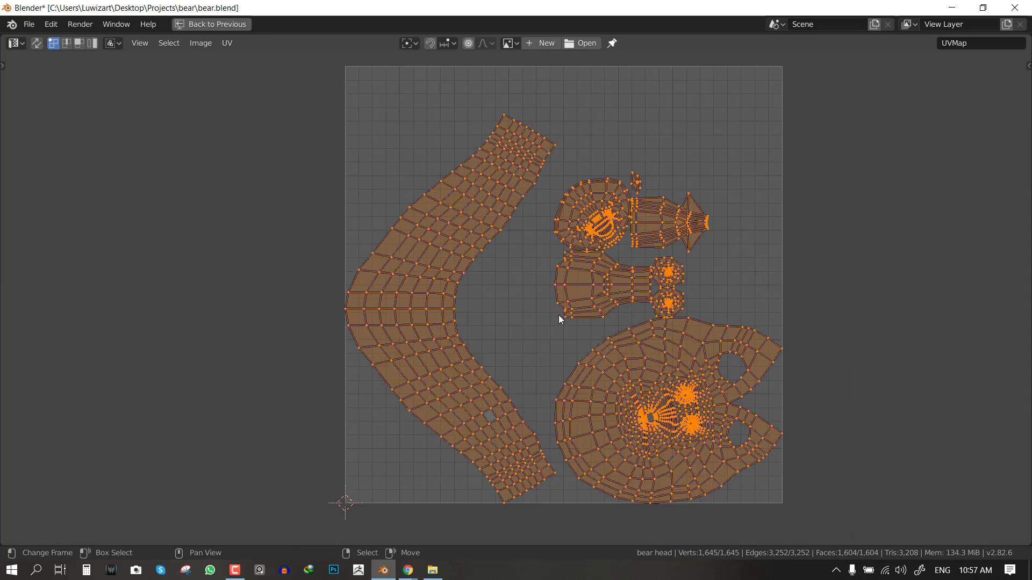
Try rotating all UV islands by 90 degrees
key(r)
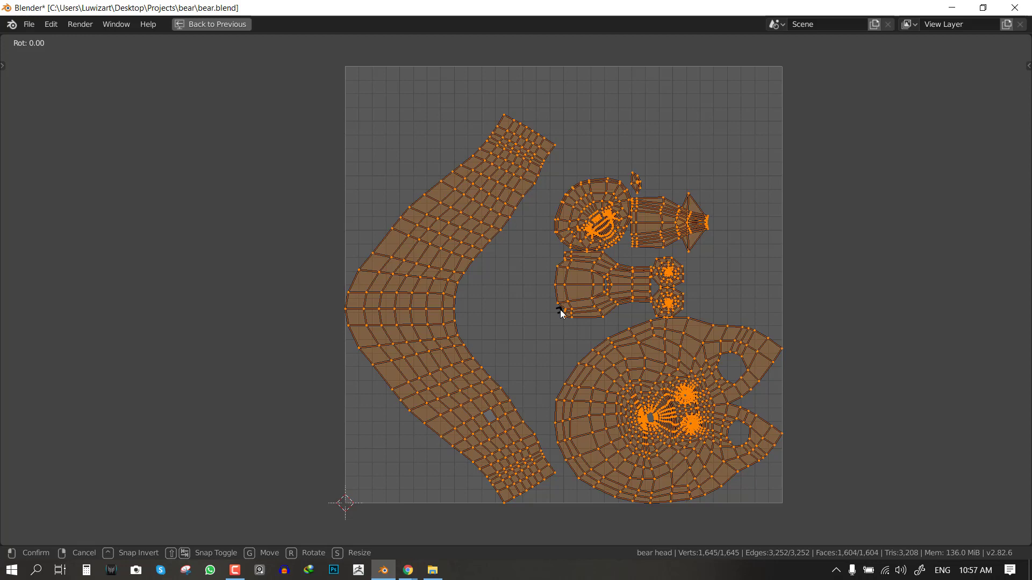
text(90)
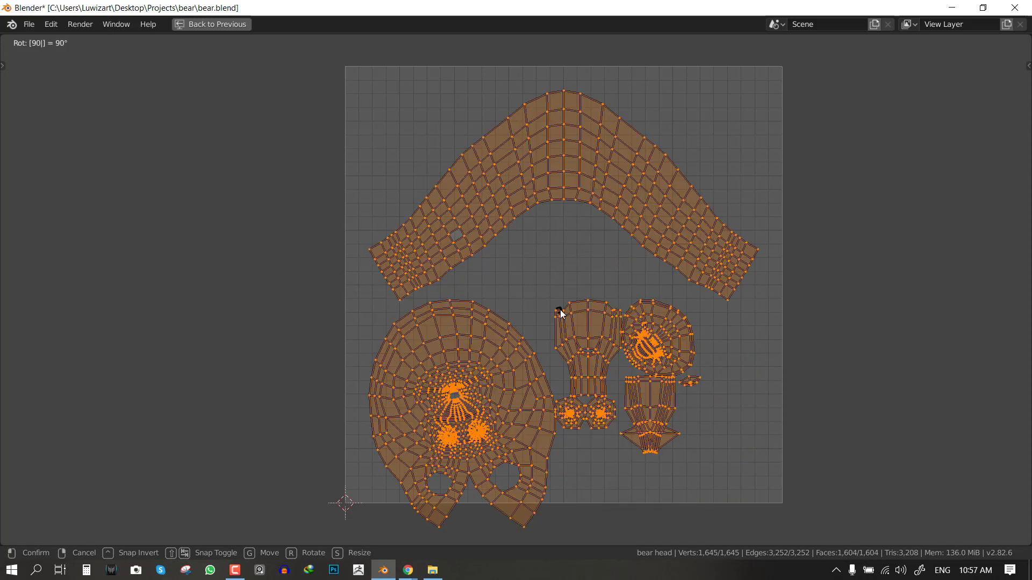
key(Return)
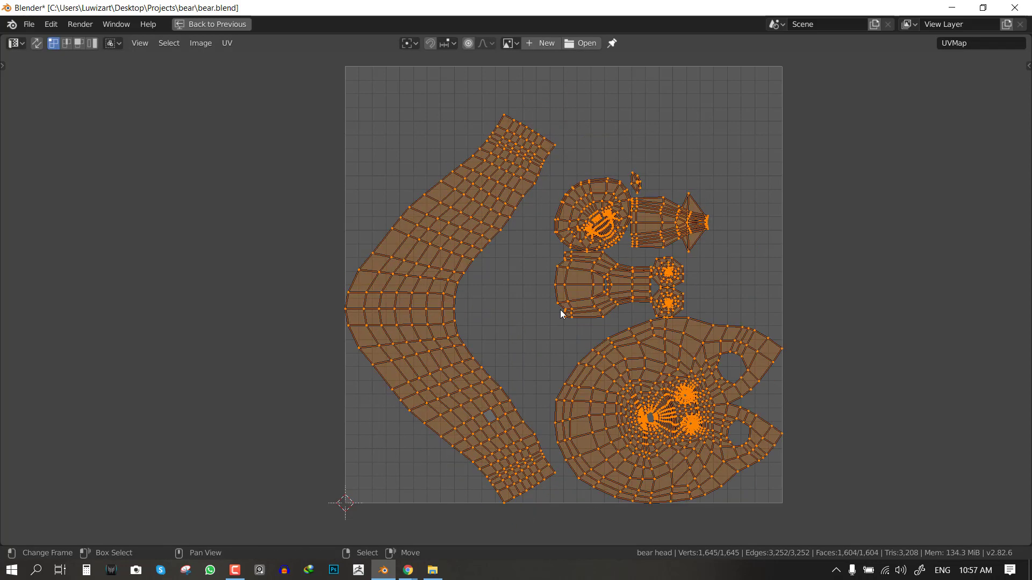
Rotate all UV islands 90 degrees counterclockwise so the ears point up, move them up about 0.09 and deselect them
text(r)
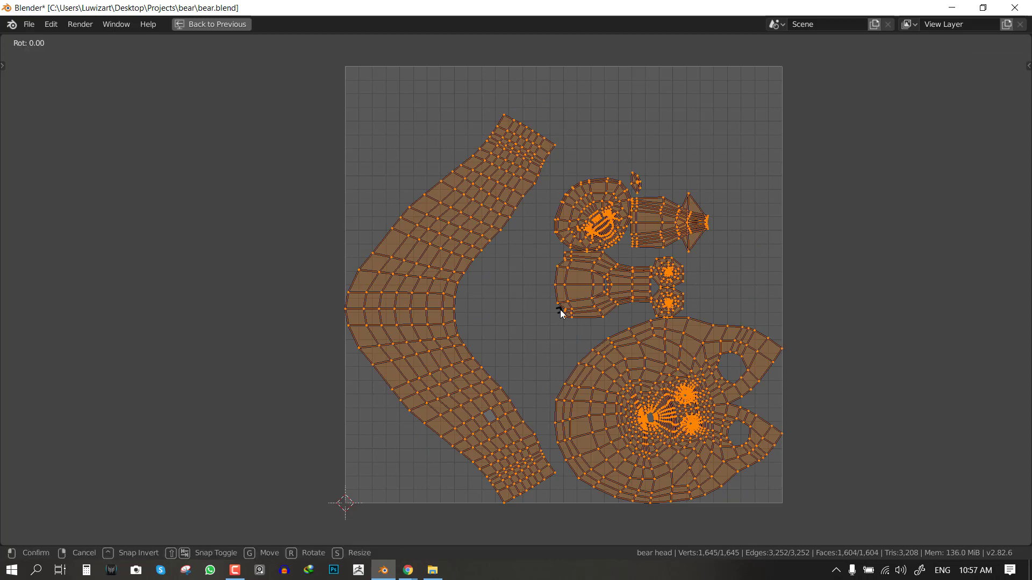
text(90)
key(Return)
key(g)
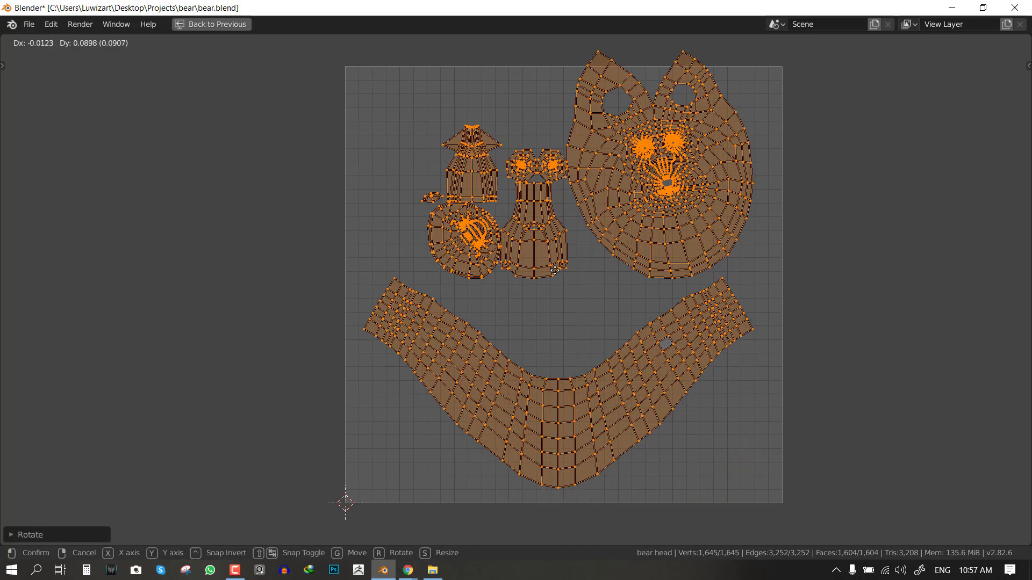
click(555, 271)
key(alt+a)
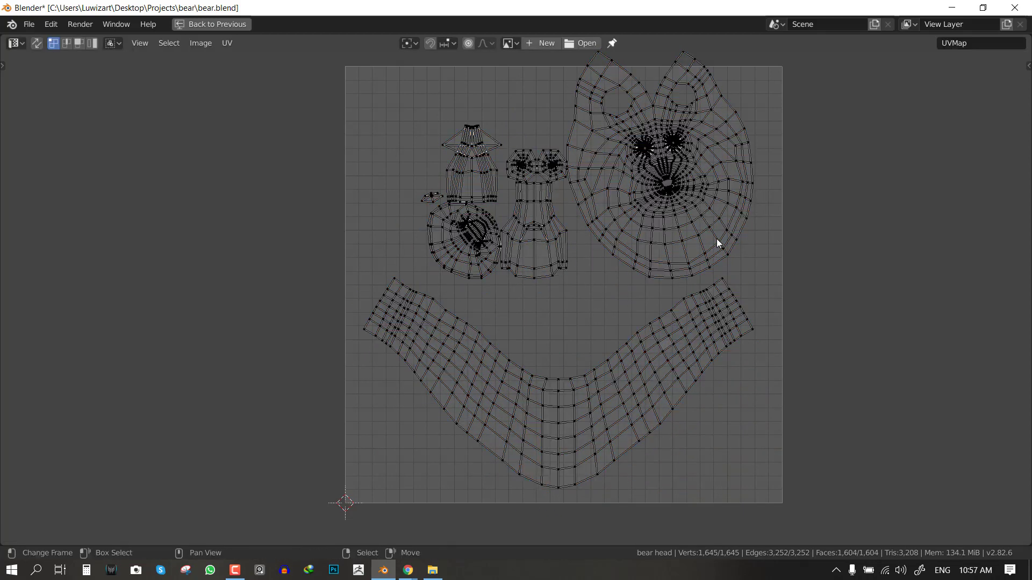
Select only the long curved neck UV island and move it slightly down and to the right
key(a)
click(733, 302)
key(l)
key(g)
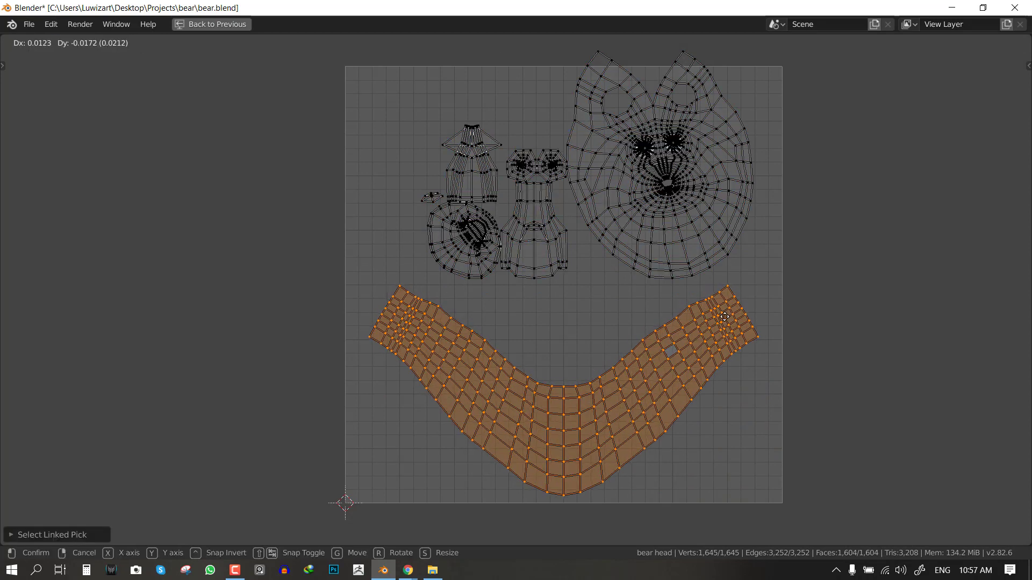
click(726, 328)
Select the linked face UV island, rotate it slightly clockwise, move it about 0.06 down to fit the UV bounds, and deselect it
key(alt+a)
key(l)
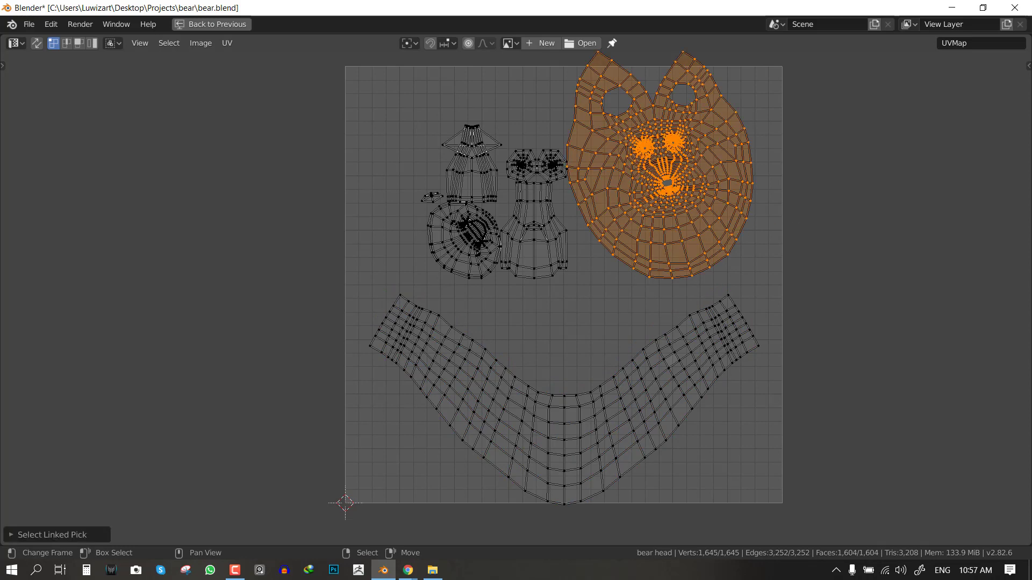
key(r)
click(792, 253)
key(g)
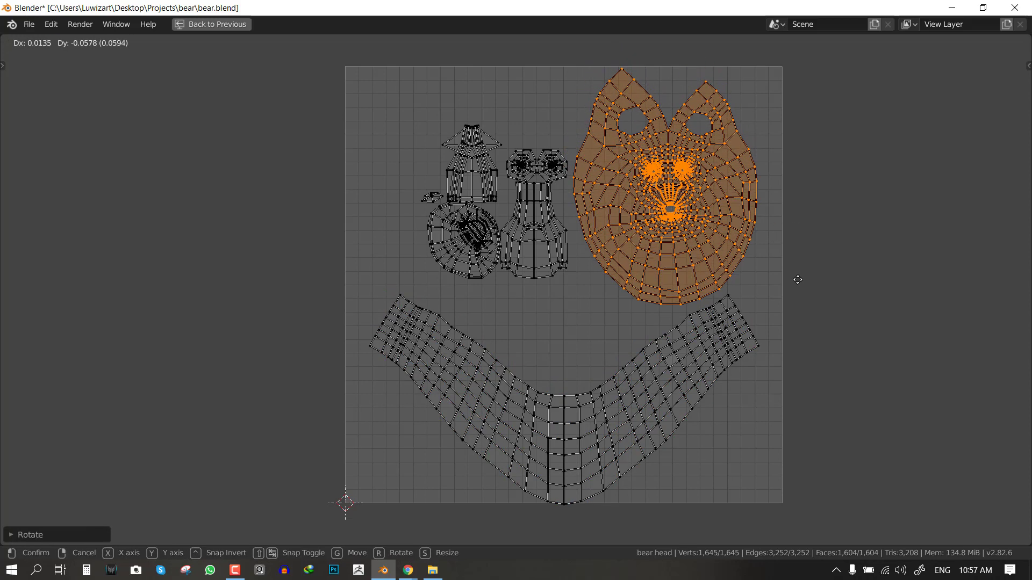
click(797, 283)
key(alt+a)
Select all of the head's UV islands and try Minimize Stretch on them
key(a)
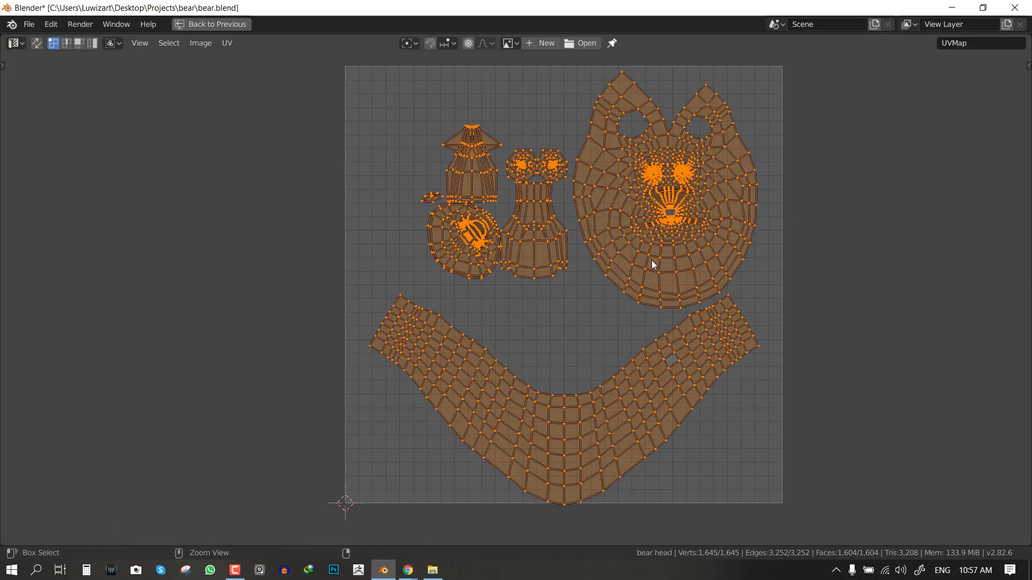
click(228, 43)
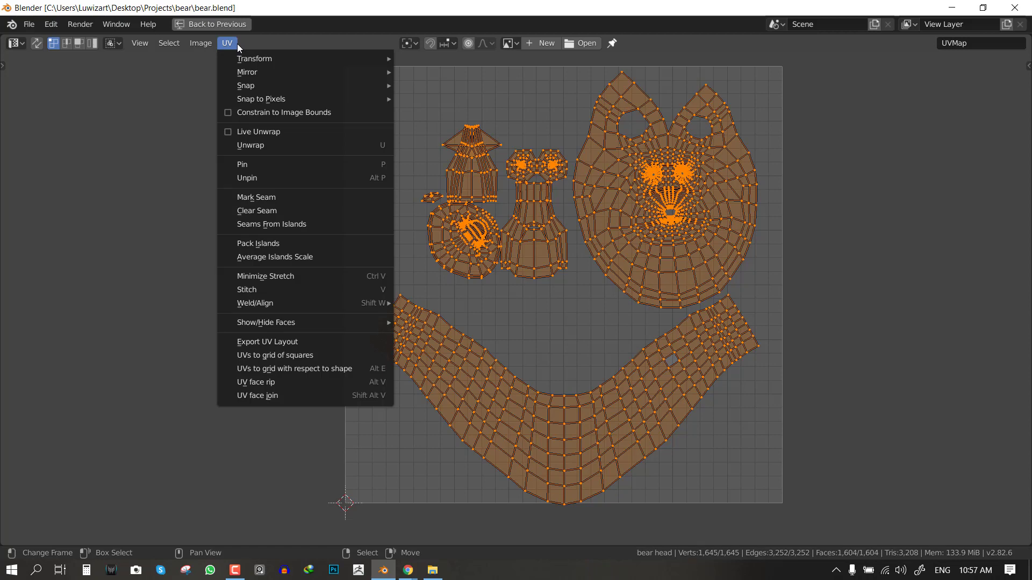
click(256, 277)
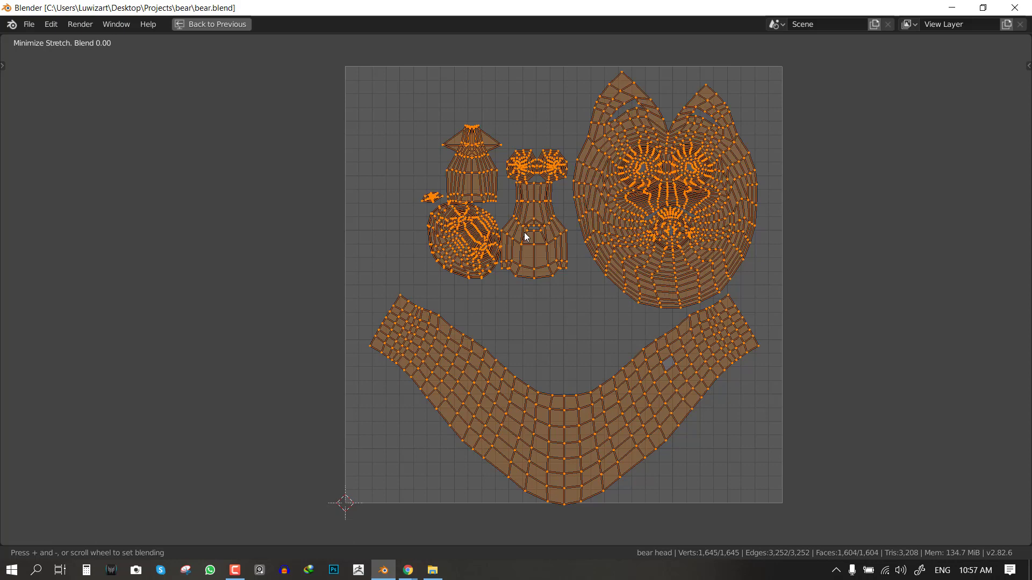
click(598, 279)
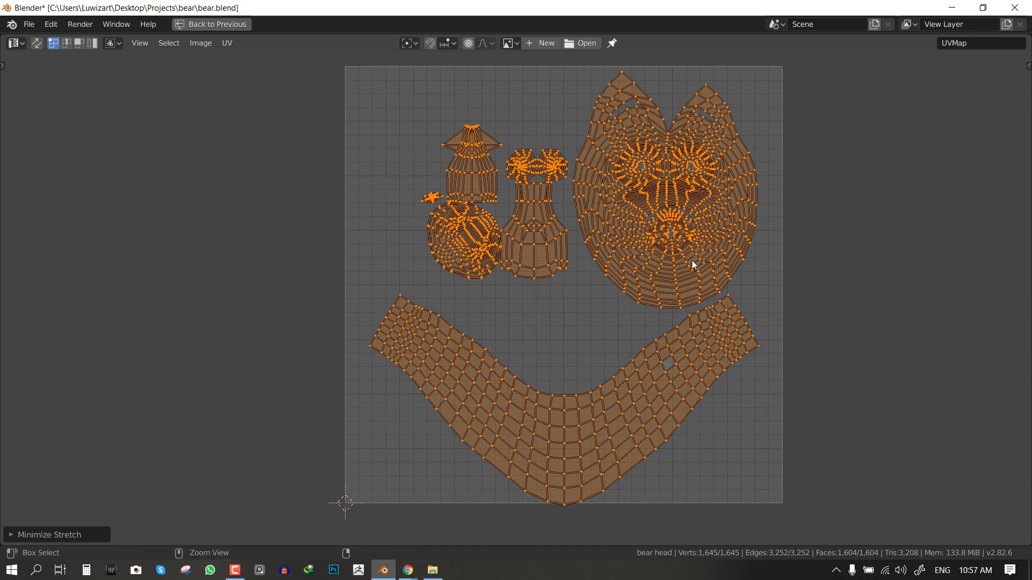
Restore the full workspace, inspect the checker texture on the bear head in Object Mode, and return to Edit Mode
key(ctrl+space)
key(Tab)
middle_drag(369, 246, 334, 99)
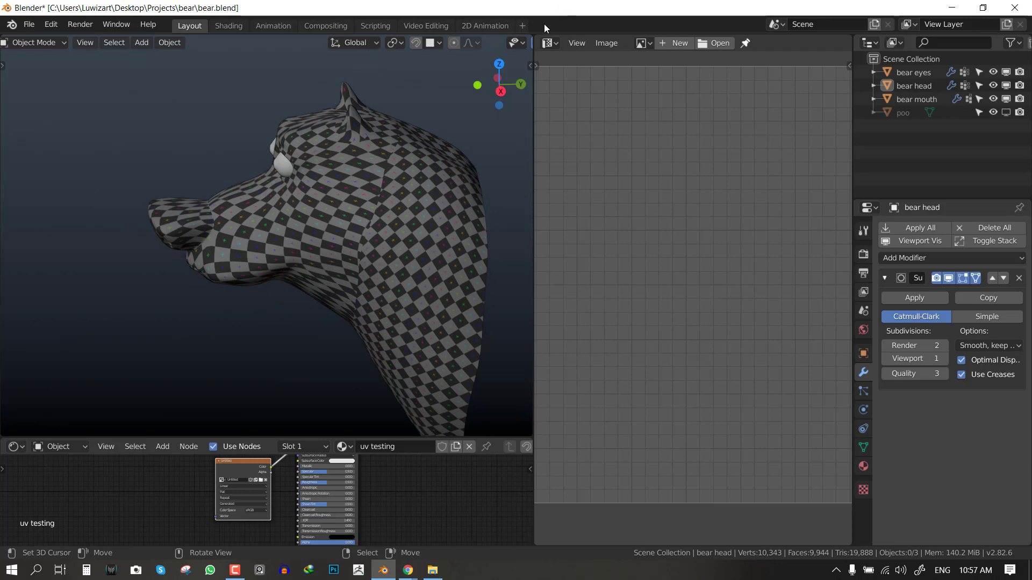
middle_drag(428, 395, 431, 260)
click(417, 236)
scroll(352, 273, up, 3)
key(Tab)
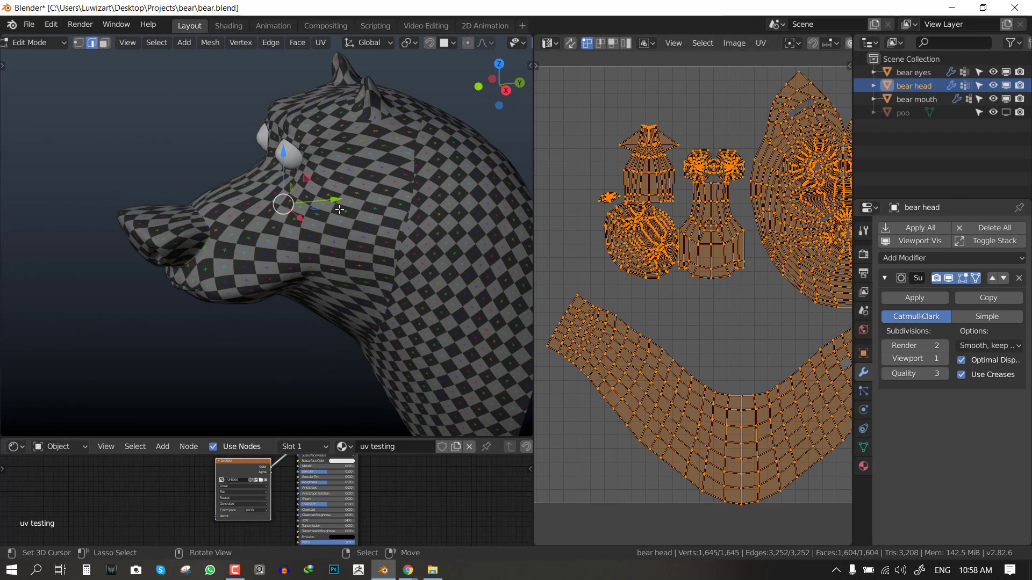
Undo the Minimize Stretch applied to all of the head's UV islands
key(ctrl+z)
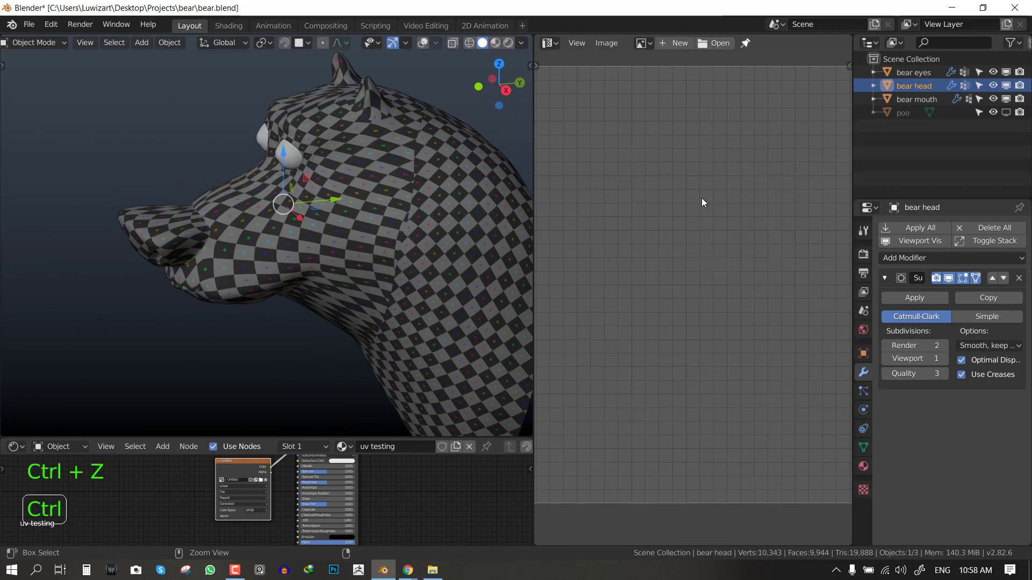
key(ctrl+z)
key(ctrl+z)
key(ctrl+z)
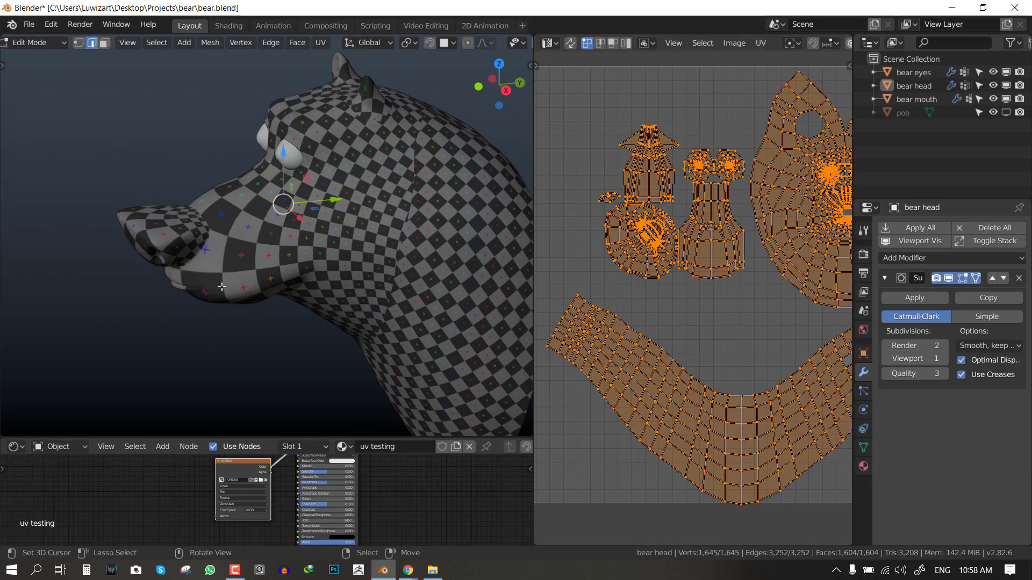
Clear the mesh selection and select only the linked, seam-bounded face region on the bear head model
key(alt+a)
middle_drag(194, 258, 227, 279)
scroll(227, 279, up, 2)
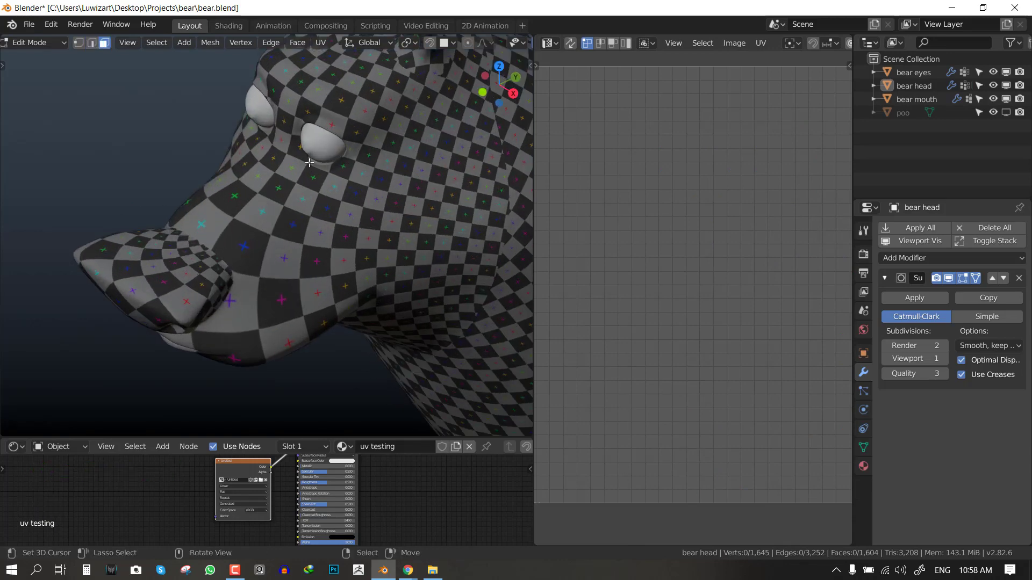
key(l)
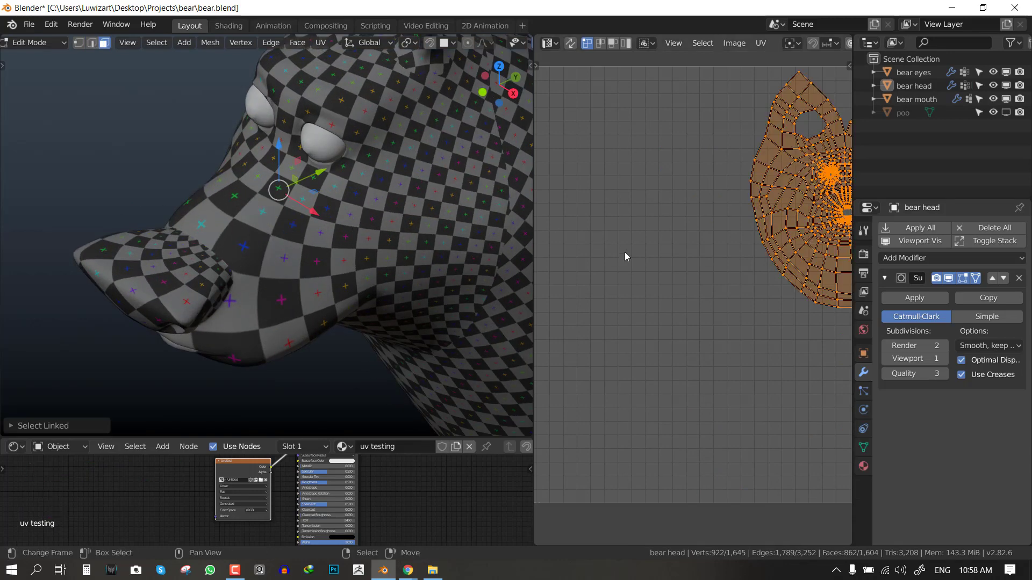
Select the UV edge loop around the nose hole in the middle of the face island
scroll(653, 273, down, 2)
scroll(657, 231, up, 4)
middle_drag(752, 253, 678, 315)
scroll(688, 305, up, 3)
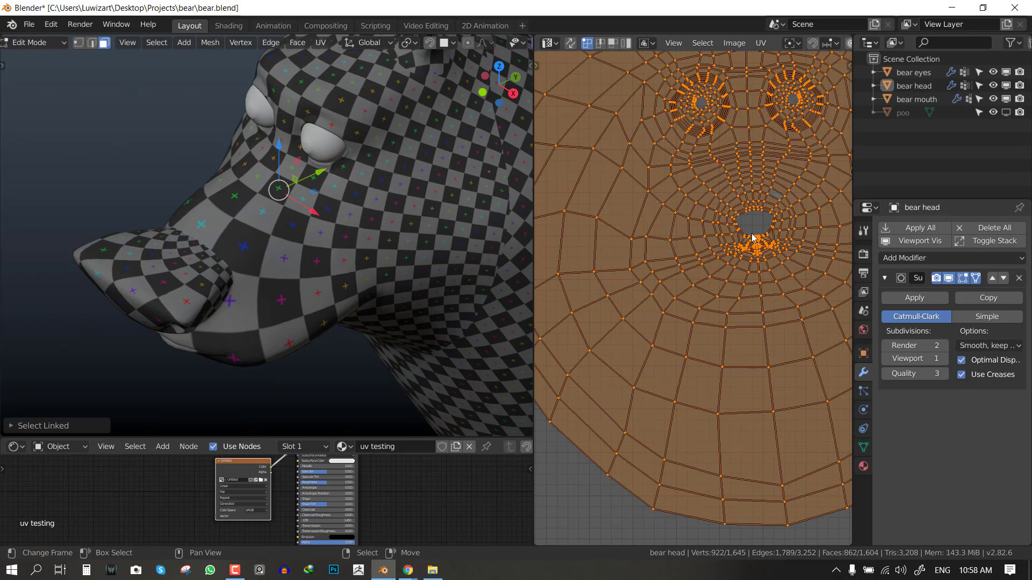
middle_drag(751, 232, 721, 273)
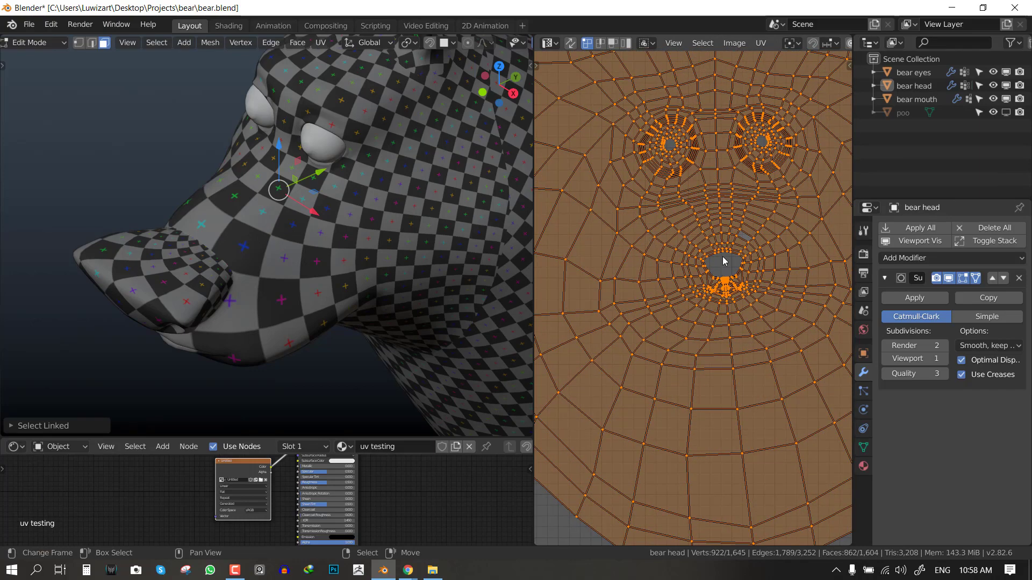
click(723, 262)
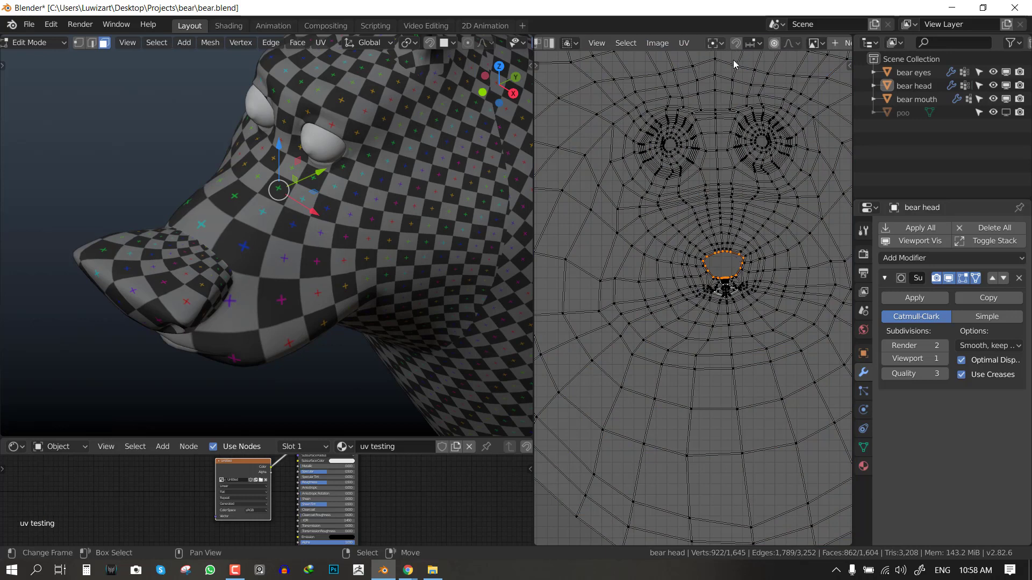
Enable proportional editing for UVs and try scaling up the nose-hole loop, cancelling the scale
key(ctrl+space)
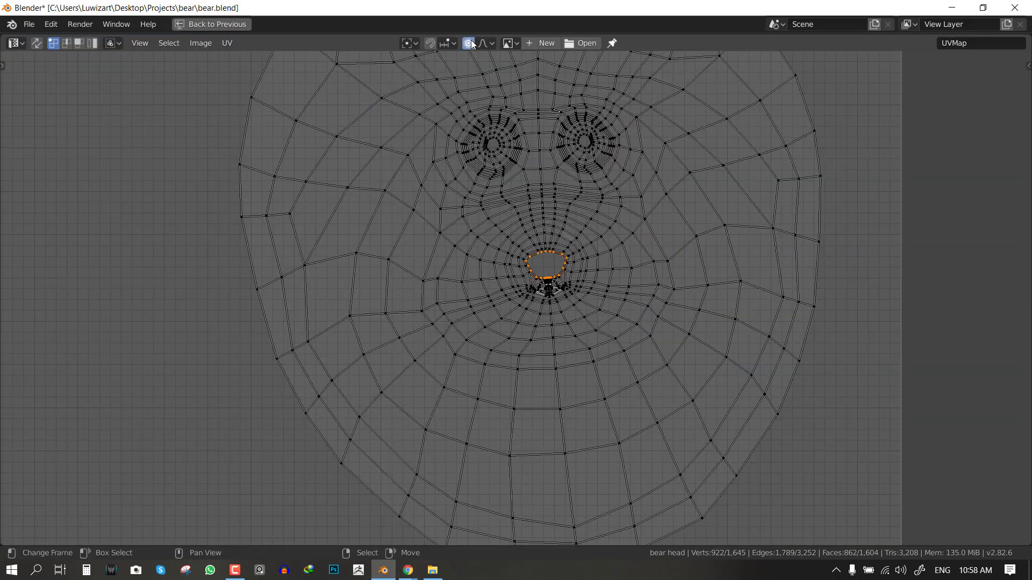
key(ctrl+space)
key(s)
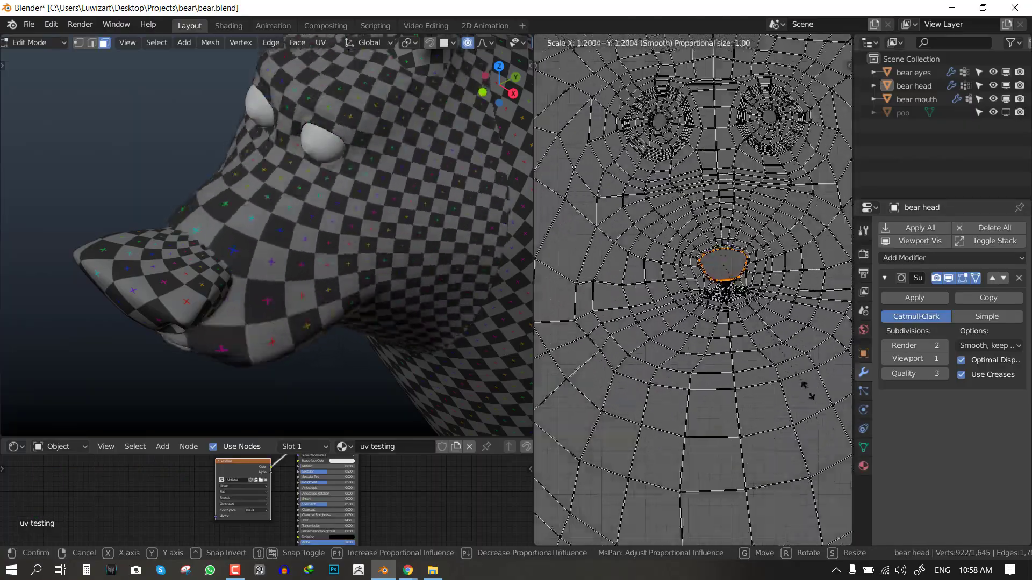
right_click(810, 391)
Reduce the proportional editing size to 0.06 during a trial scale of the nose-hole loop in the maximised UV editor
scroll(742, 338, down, 2)
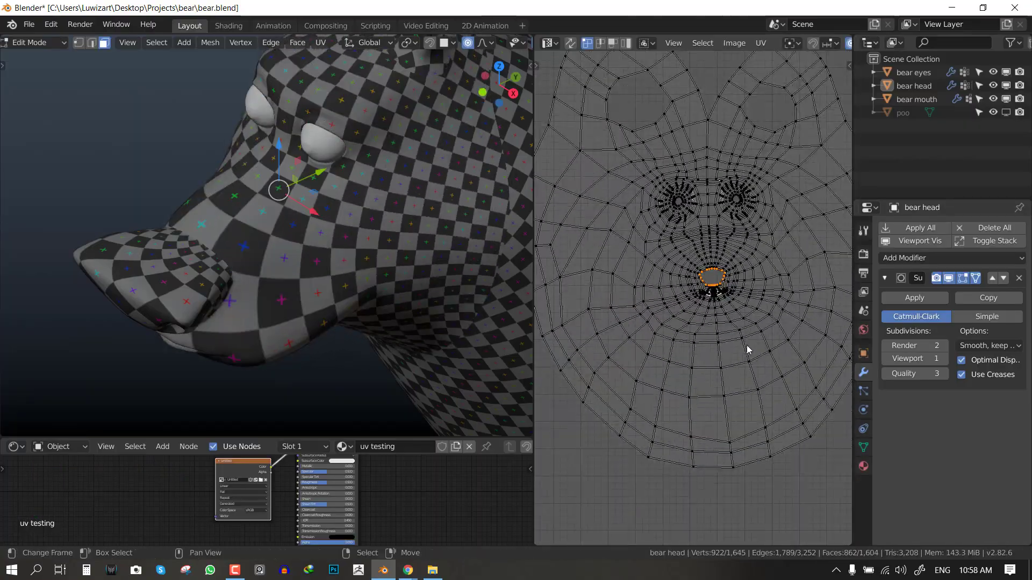
scroll(747, 350, down, 3)
middle_drag(734, 340, 710, 369)
key(ctrl+space)
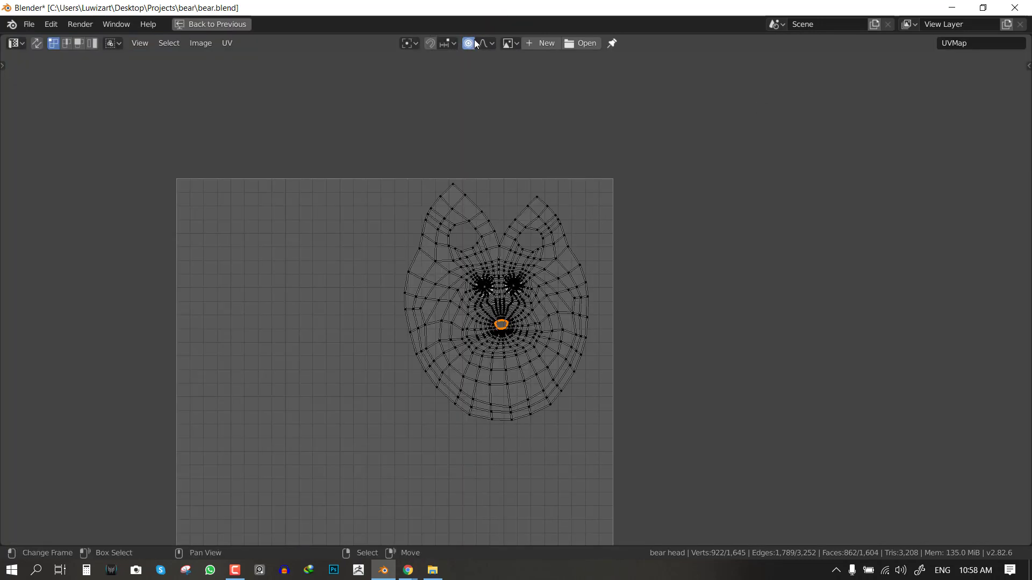
middle_drag(621, 394, 695, 373)
key(s)
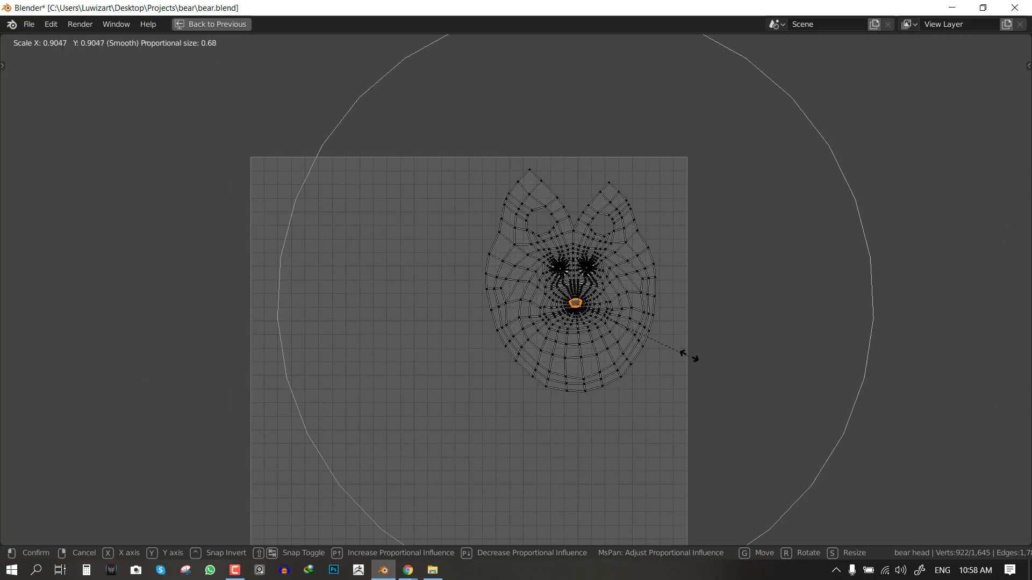
scroll(689, 355, up, 20)
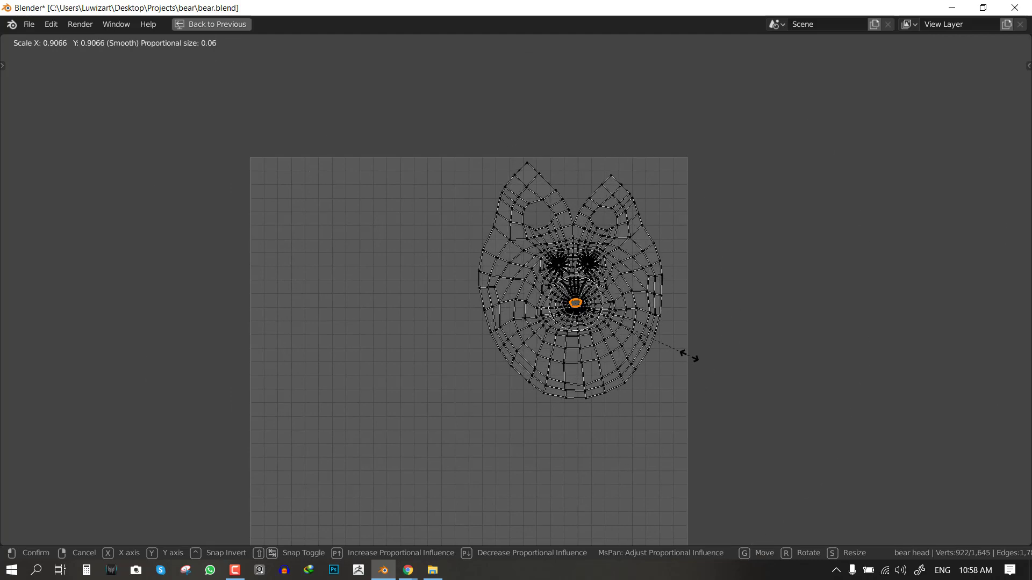
click(617, 325)
key(ctrl+space)
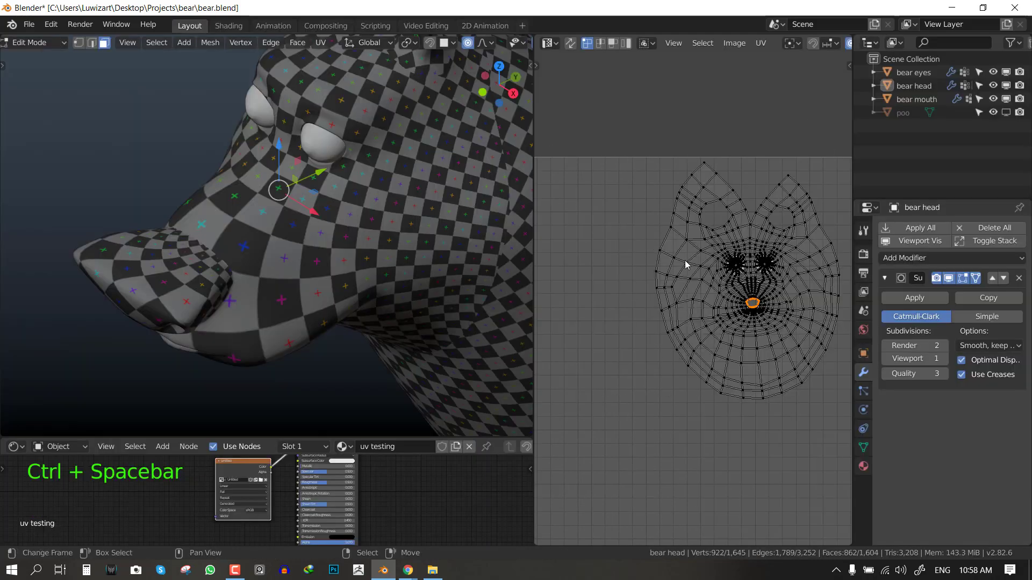
Scale the nose-hole loop up by about 1.76 with smooth proportional falloff at size 0.26
key(s)
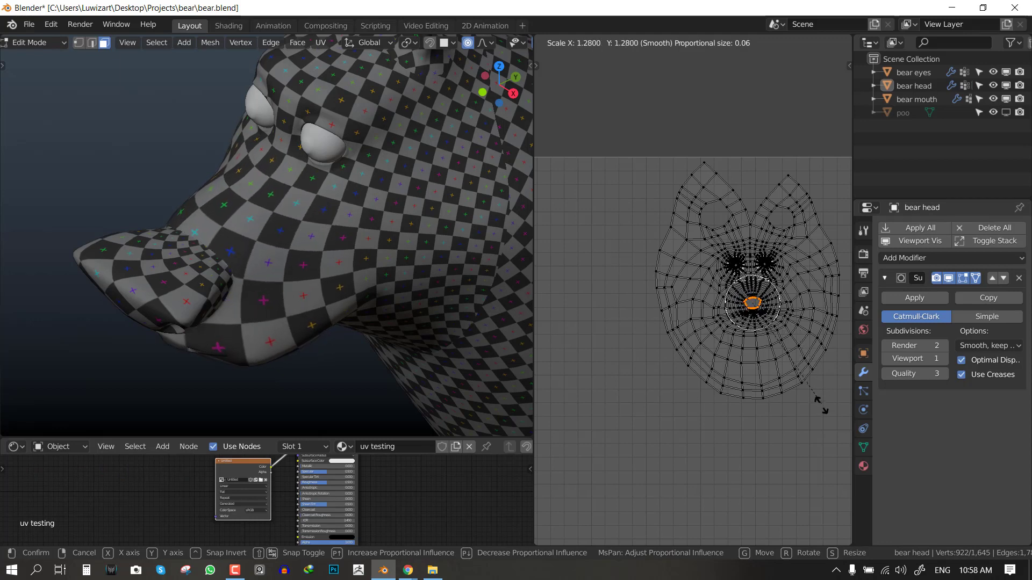
scroll(823, 458, down, 2)
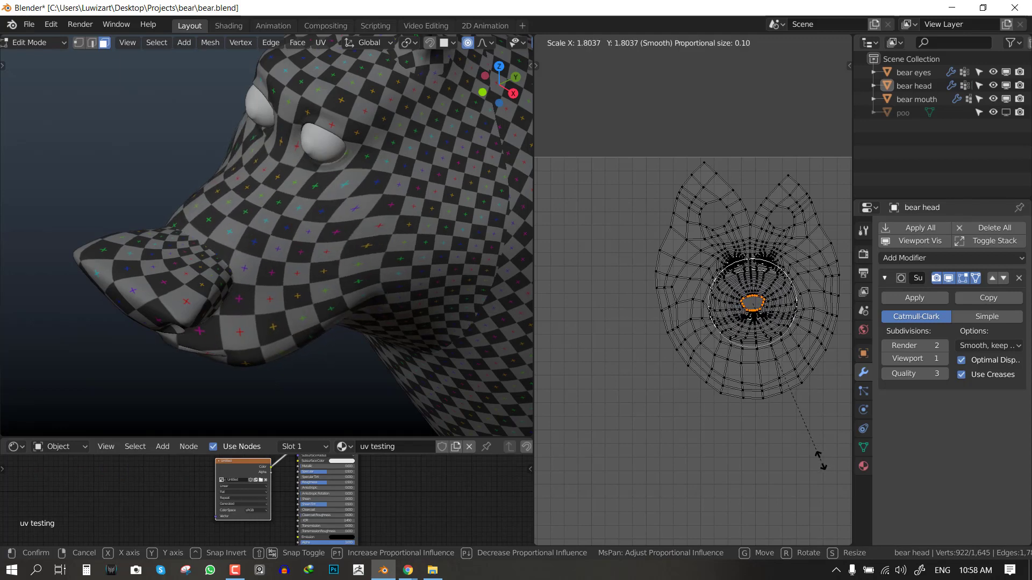
scroll(819, 455, down, 5)
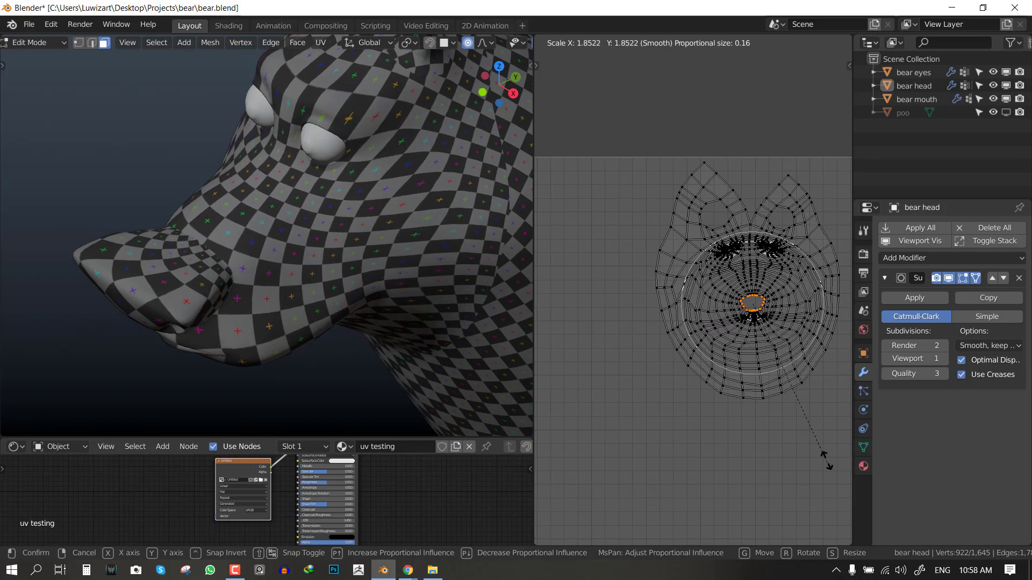
scroll(827, 461, down, 6)
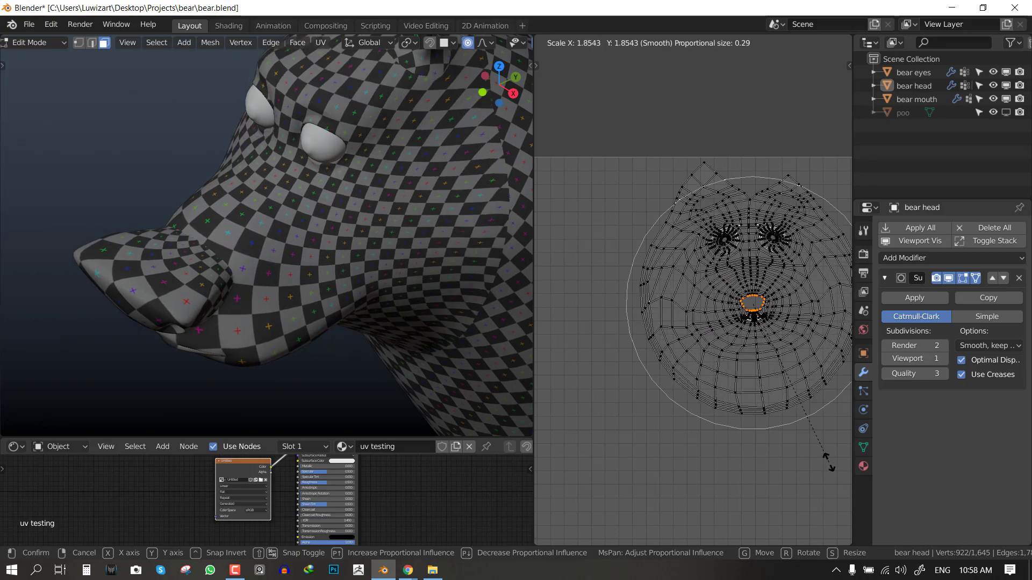
scroll(827, 461, down, 1)
scroll(828, 458, up, 2)
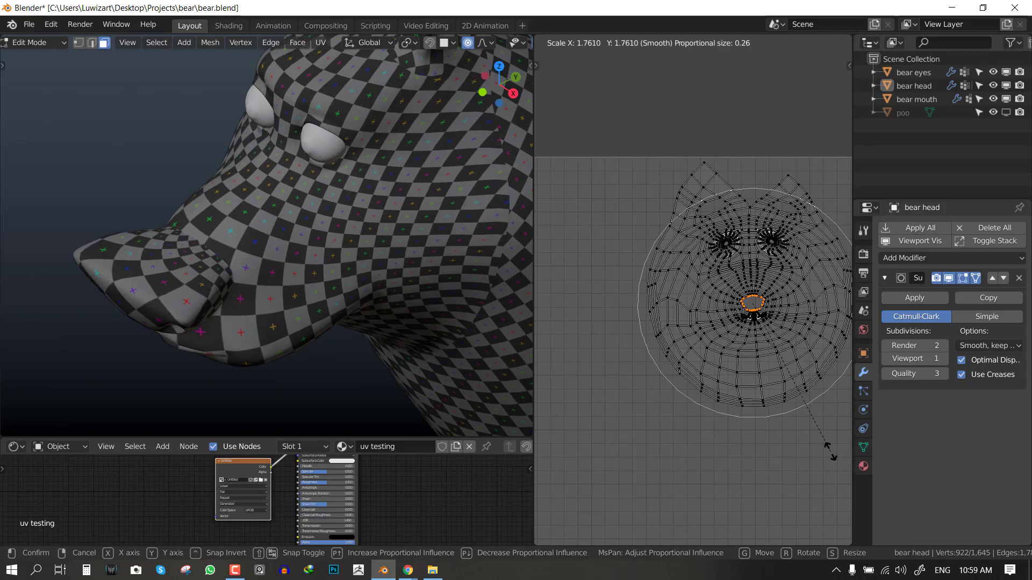
click(830, 452)
Check the muzzle from its other side and fine-tune the nose-hole loop's scale with a proportional size of 0.05
middle_drag(511, 323, 348, 246)
scroll(695, 295, up, 4)
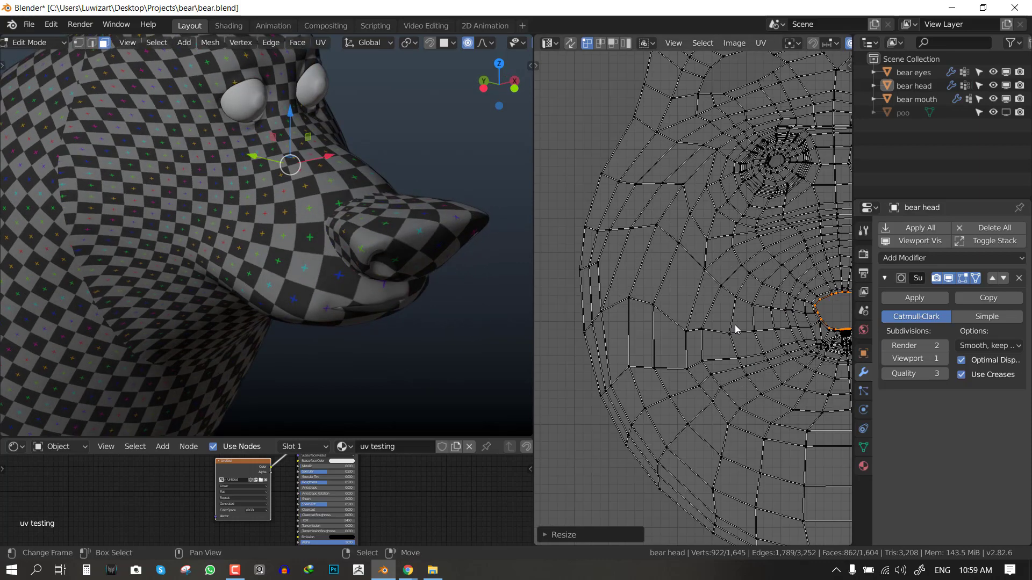
shift+middle_drag(735, 330, 626, 302)
scroll(790, 307, up, 3)
key(s)
scroll(825, 323, up, 16)
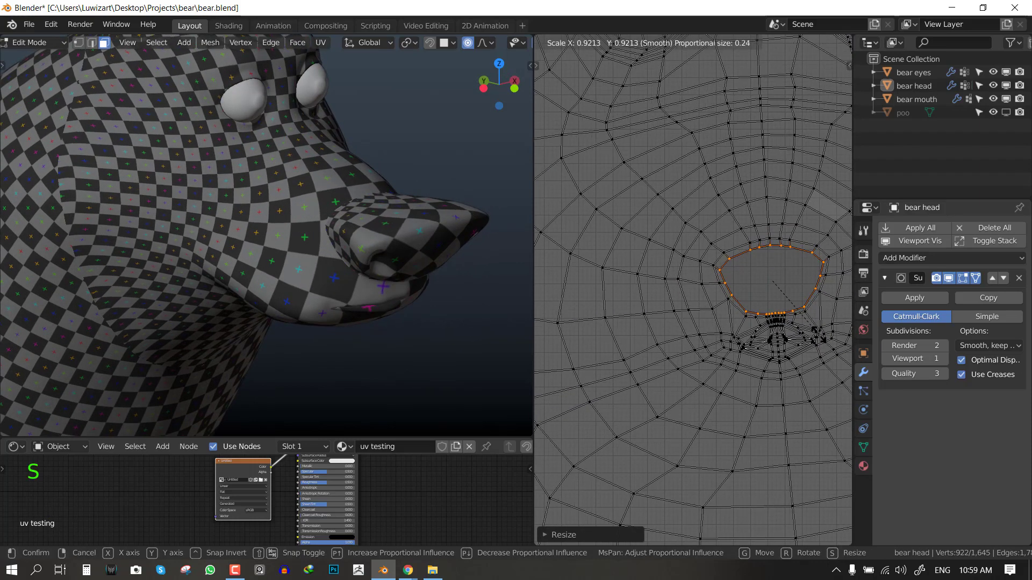
scroll(828, 319, up, 5)
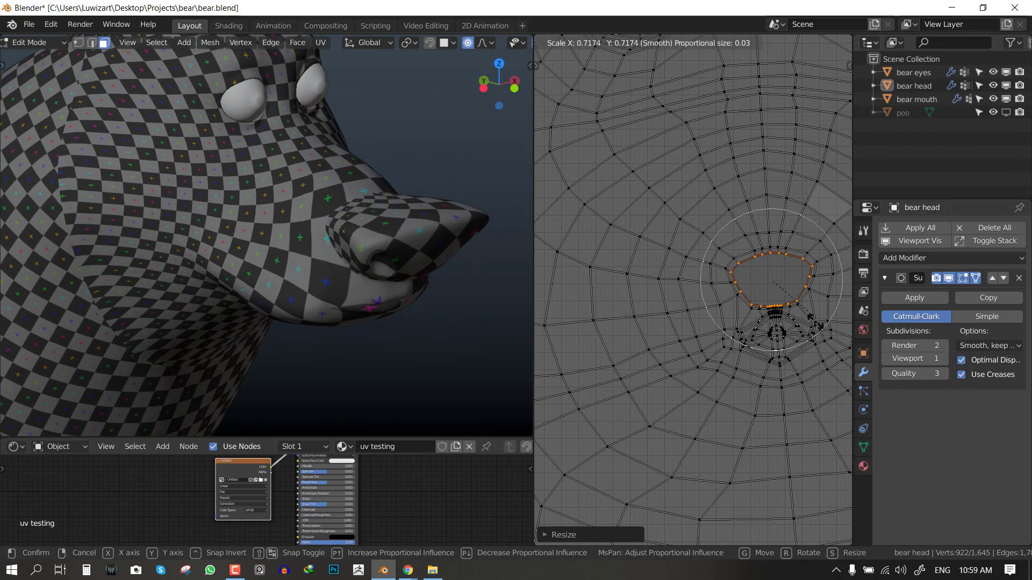
scroll(834, 387, down, 5)
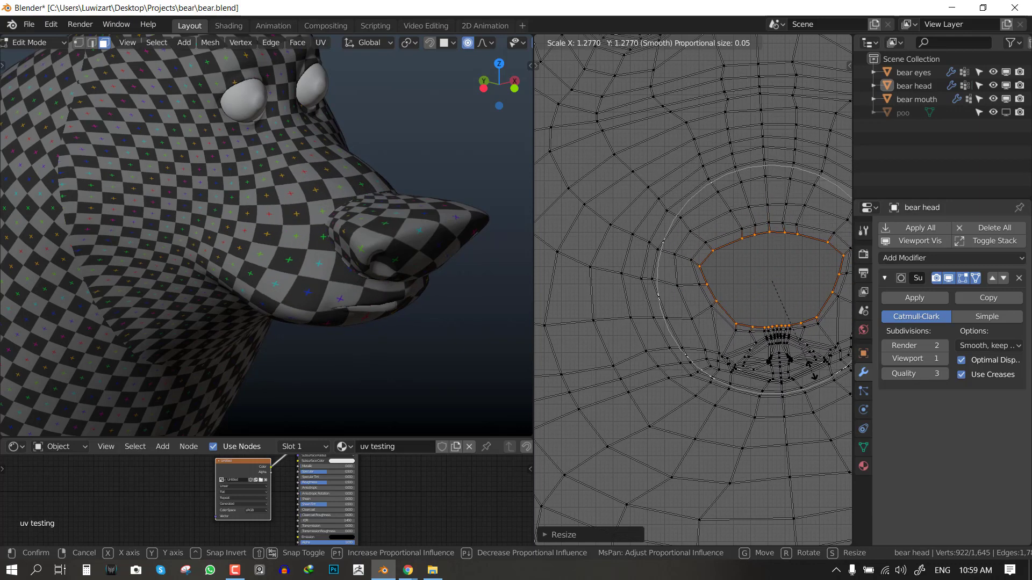
click(806, 346)
Select the entire face UV island, apply Minimize Stretch to it and deselect everything
scroll(733, 329, down, 3)
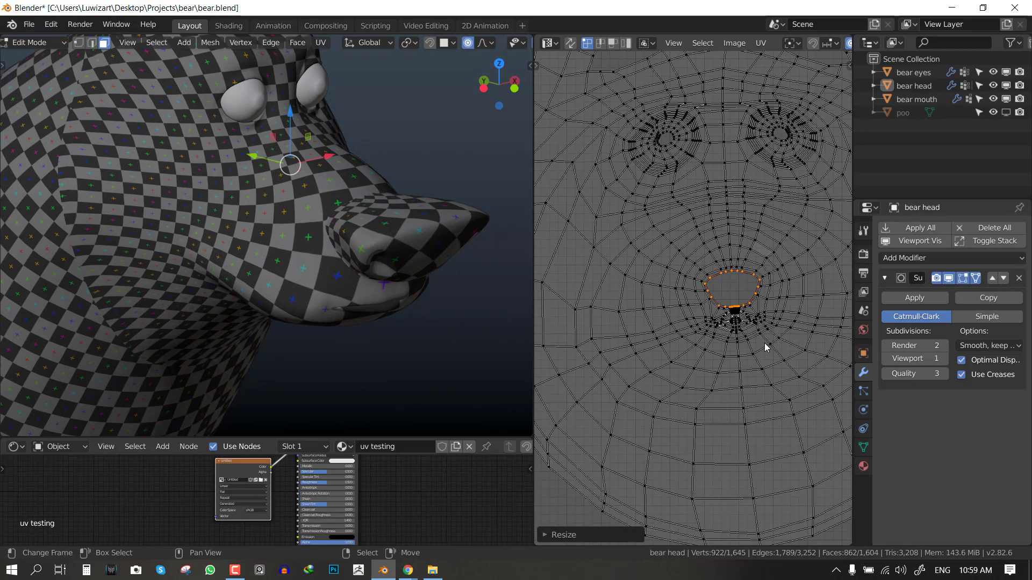
key(alt+a)
key(l)
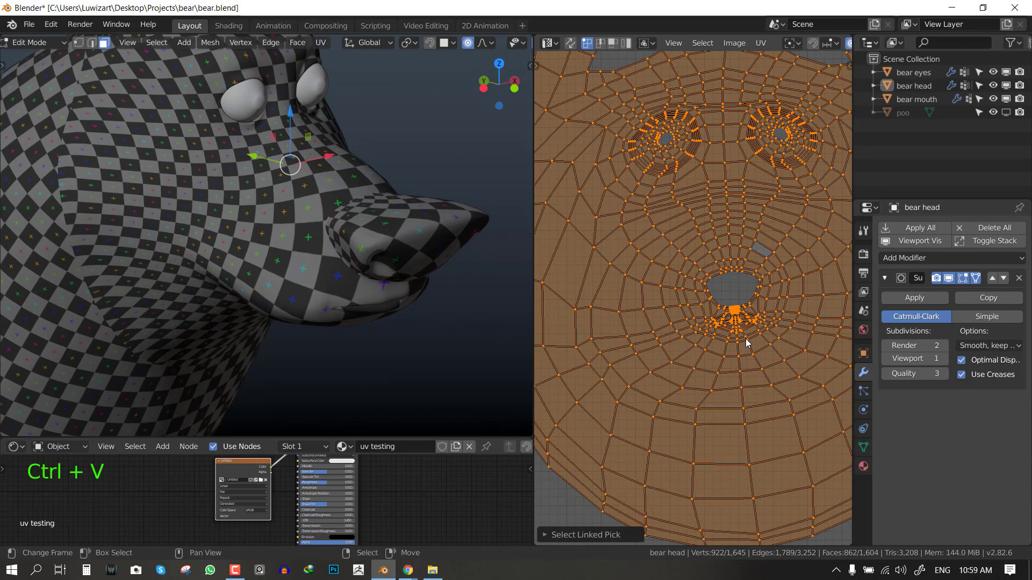
key(ctrl+v)
click(746, 343)
key(alt+a)
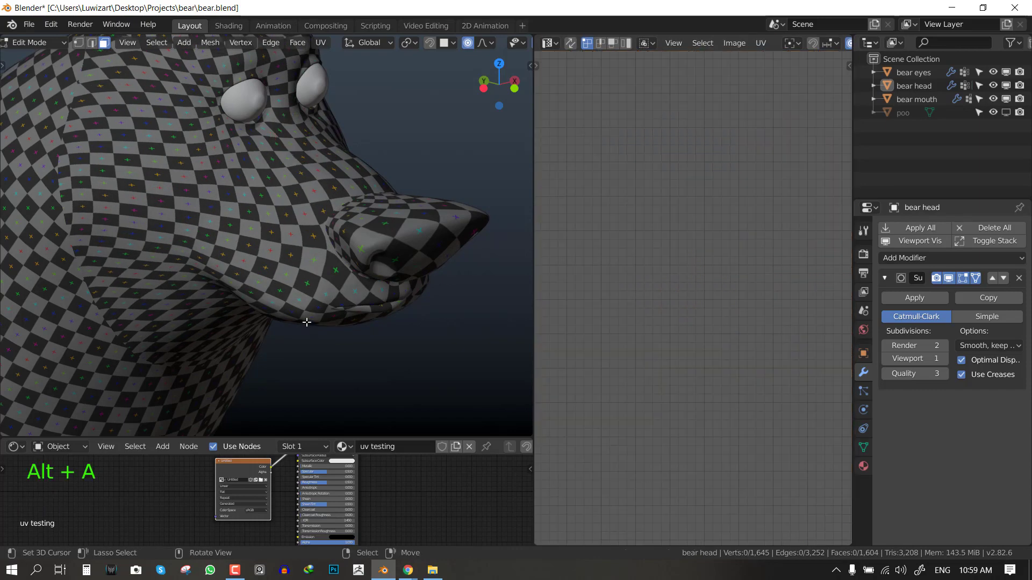
Save the bear file and return to editing the bear head mesh
middle_drag(306, 317, 441, 224)
key(Tab)
key(ctrl+s)
scroll(321, 265, up, 4)
key(Tab)
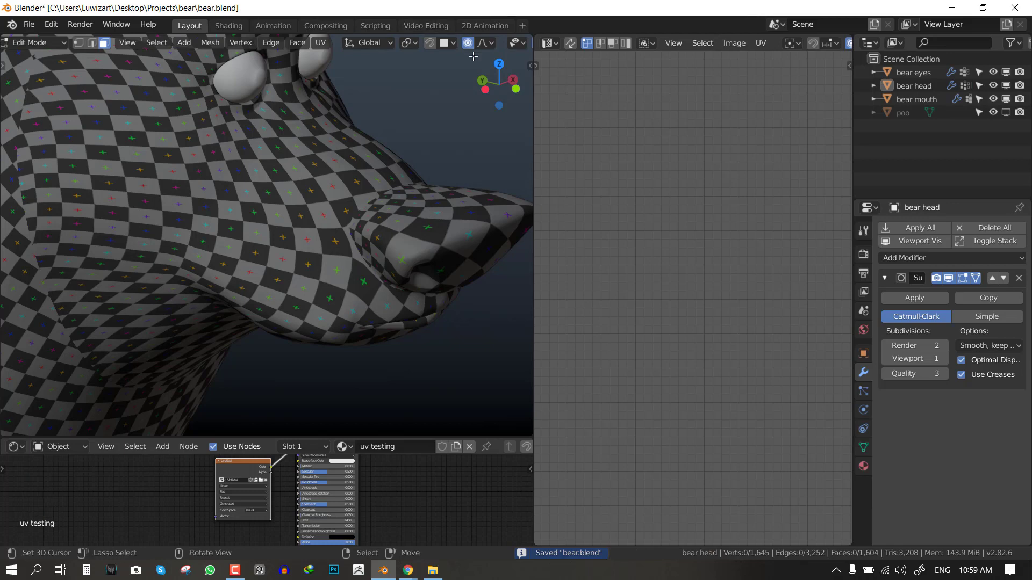
Select all linked faces of the nose up to its seam, showing the viewport overlays only while selecting
scroll(495, 44, down, 3)
click(492, 43)
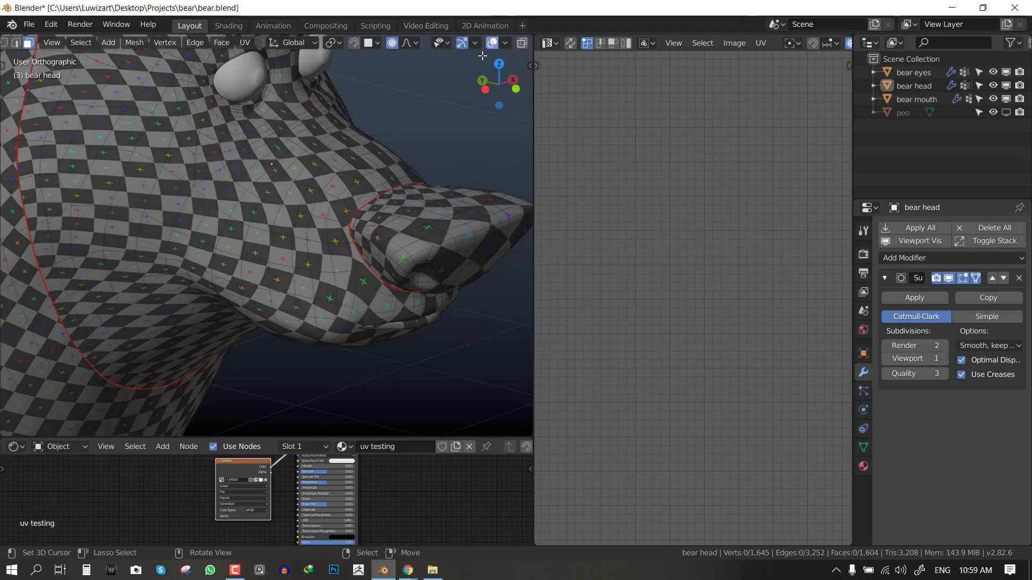
key(l)
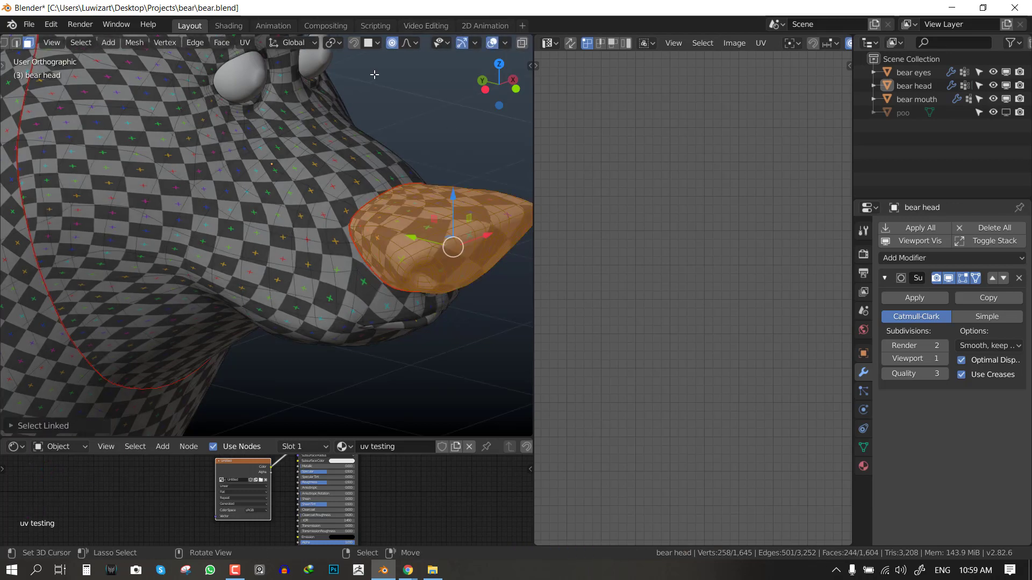
click(492, 44)
Apply Minimize Stretch twice to the nose UV island
scroll(442, 211, down, 2)
scroll(696, 292, down, 6)
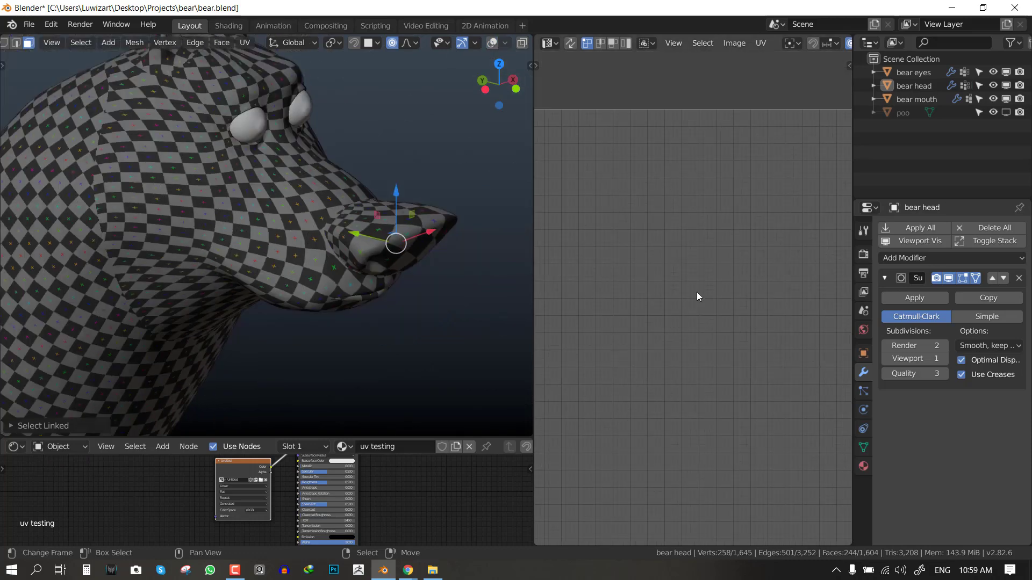
middle_drag(602, 350, 679, 333)
scroll(678, 333, up, 5)
middle_drag(330, 287, 301, 285)
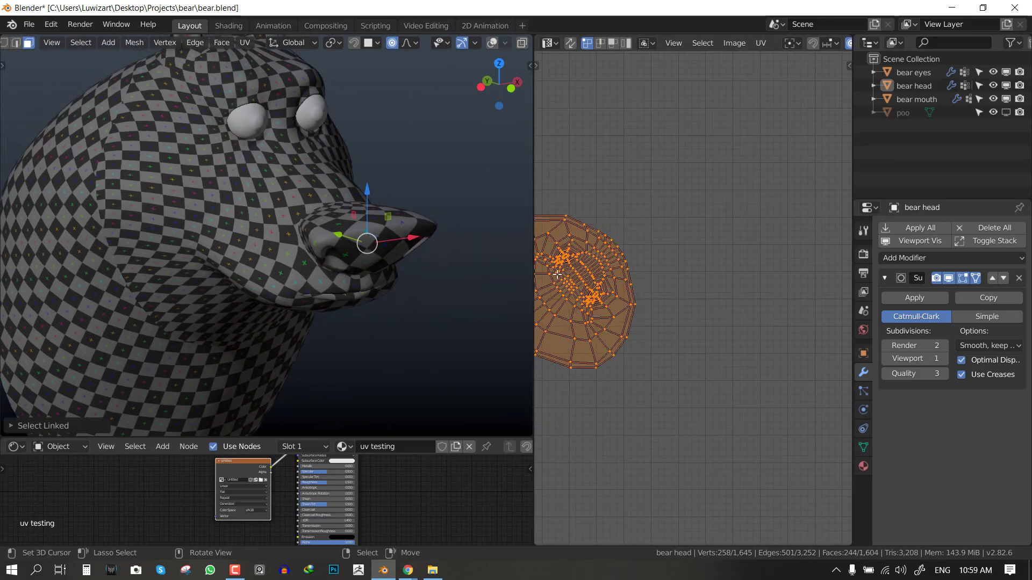
scroll(589, 281, up, 1)
scroll(691, 277, up, 4)
middle_drag(745, 279, 838, 288)
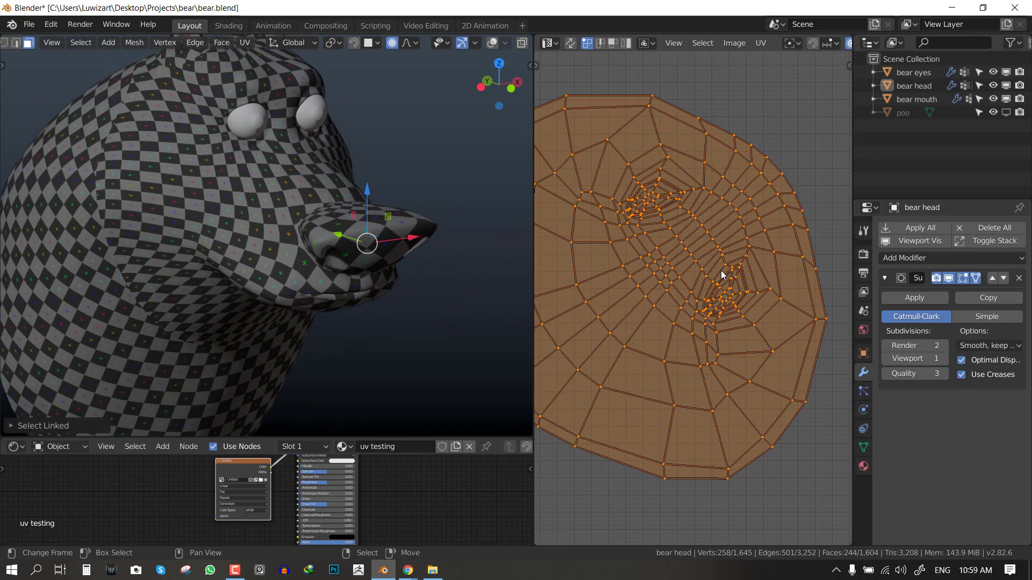
key(ctrl+v)
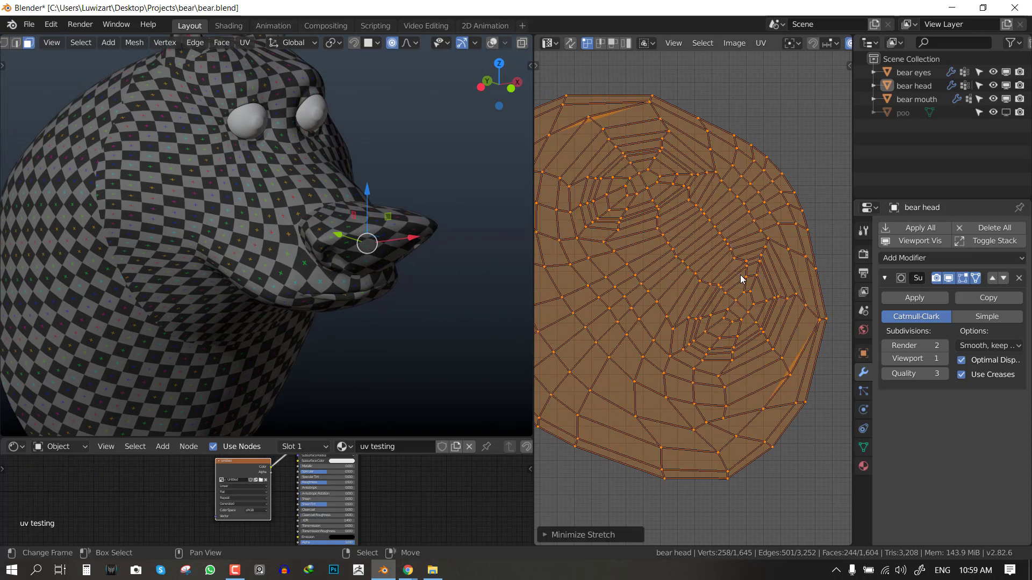
click(759, 42)
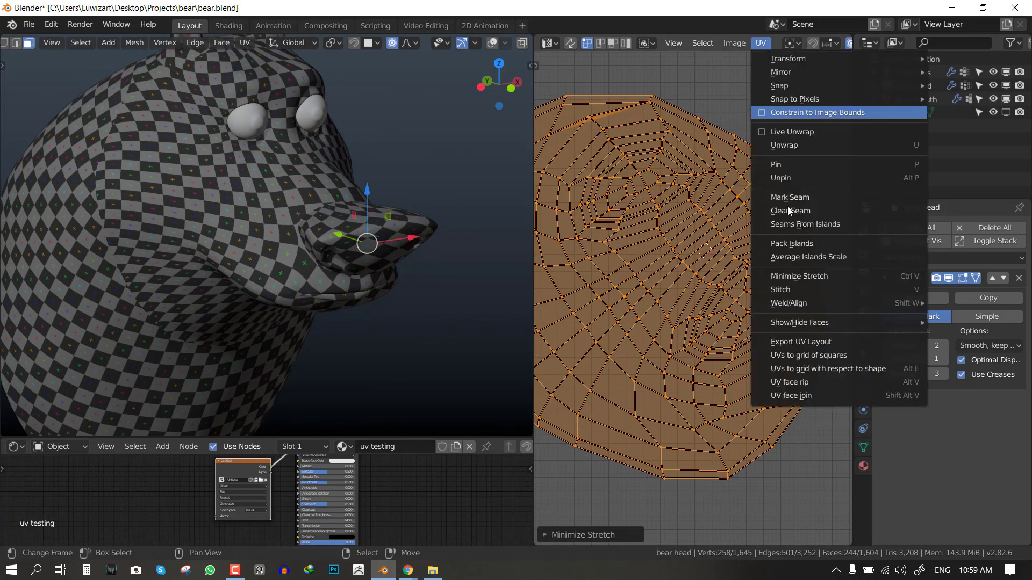
click(798, 290)
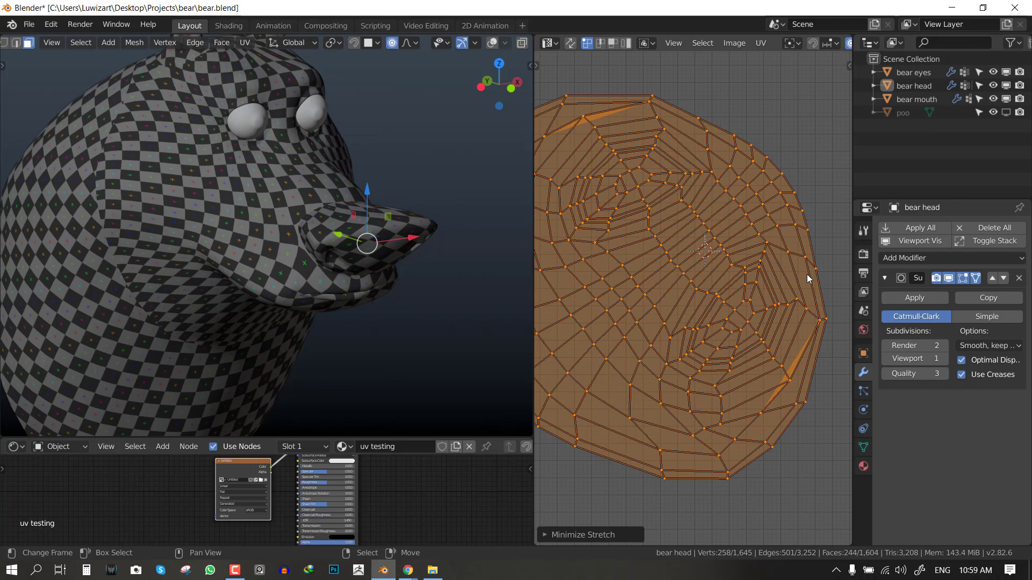
key(s)
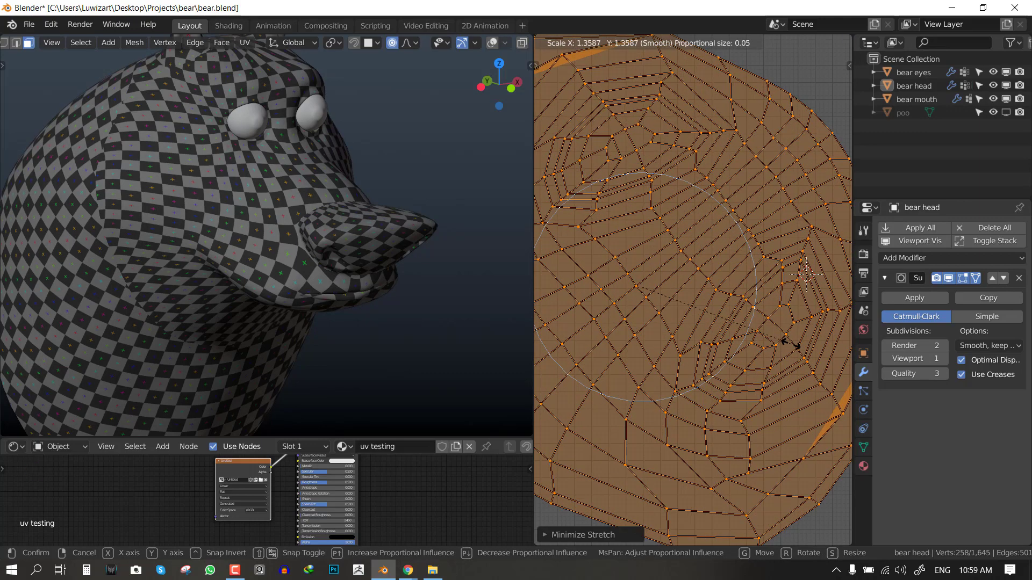
key(Escape)
middle_drag(436, 282, 247, 226)
key(s)
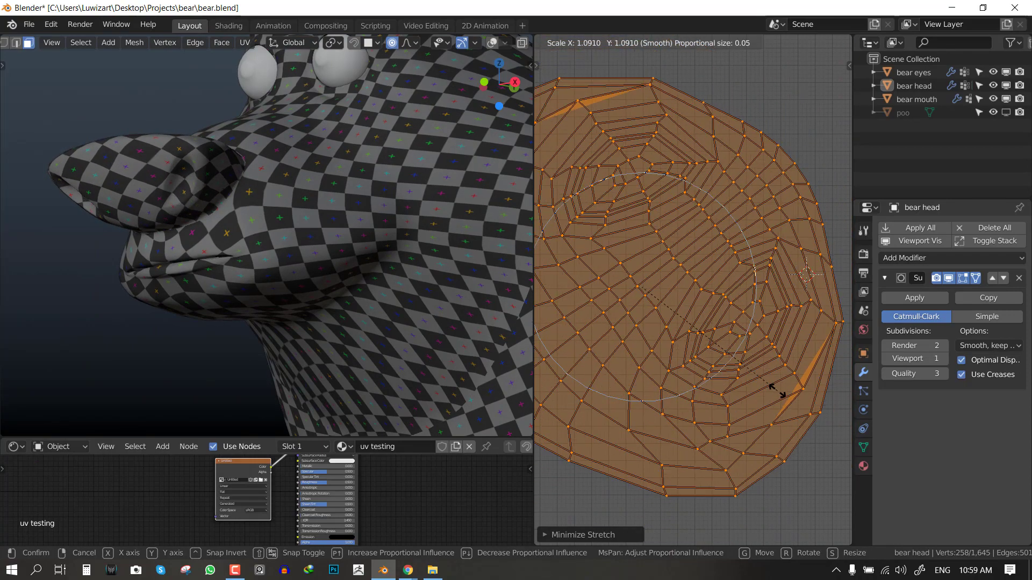
right_click(783, 394)
Deselect everything, show the viewport overlays and circle-select the stretched forehead faces between the ears around the seam
middle_drag(199, 261, 422, 235)
key(Tab)
middle_drag(244, 209, 372, 102)
key(Tab)
key(alt+a)
scroll(508, 46, down, 4)
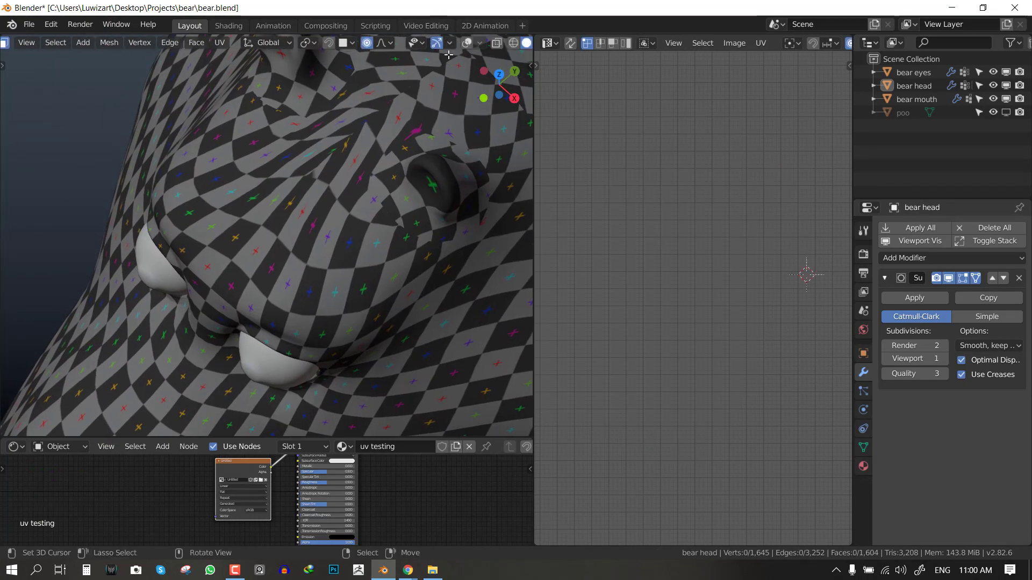
click(467, 43)
key(c)
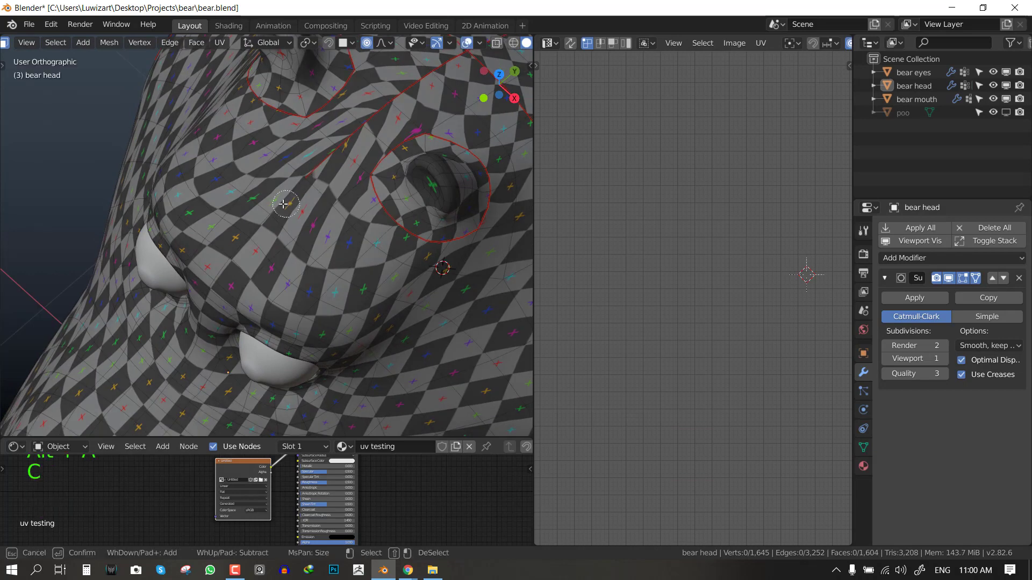
mouse_move(286, 204)
mouse_down()
mouse_move(337, 118)
mouse_move(226, 172)
mouse_move(297, 230)
mouse_up()
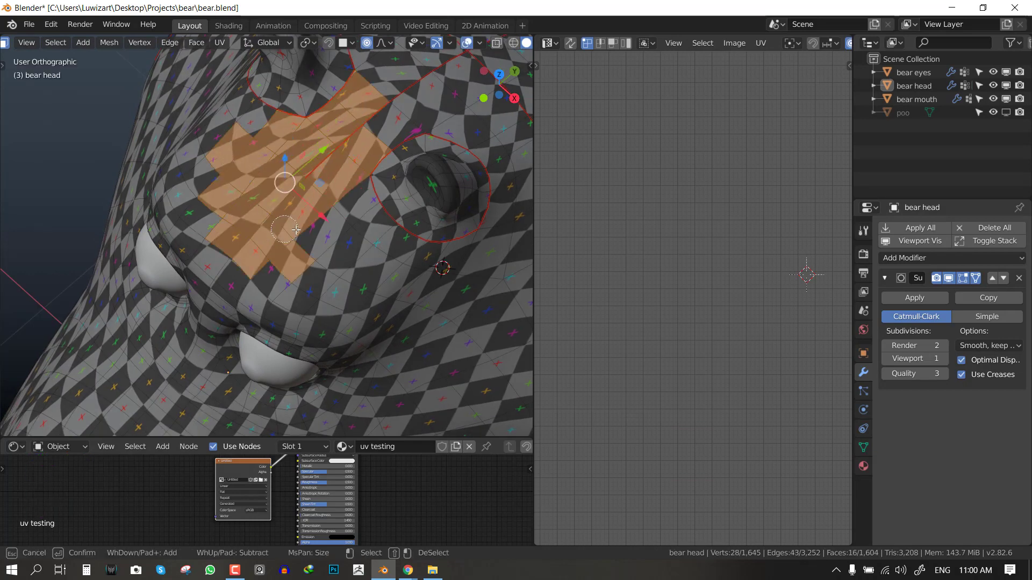
key(Escape)
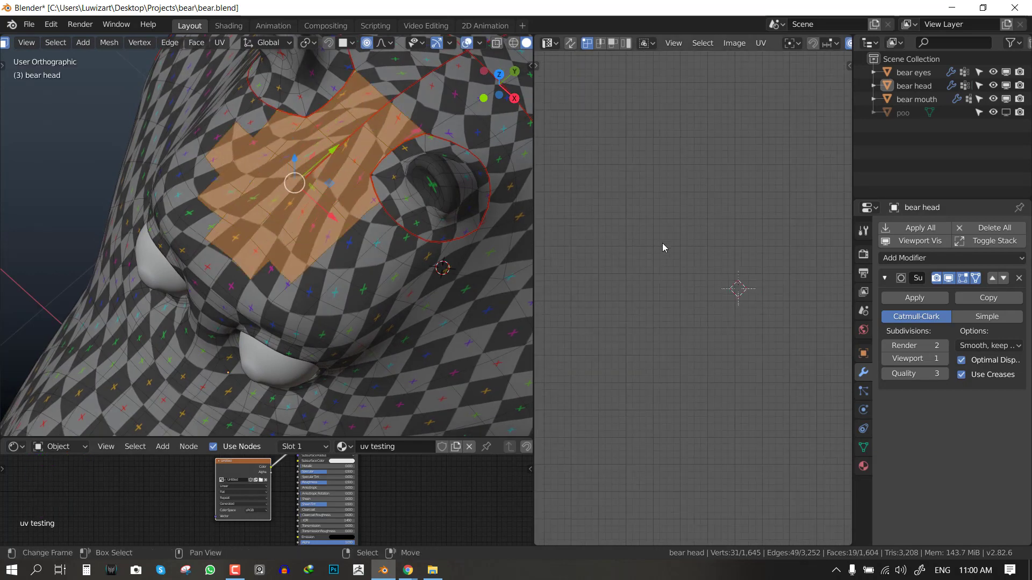
scroll(662, 244, down, 5)
middle_drag(740, 229, 661, 232)
key(s)
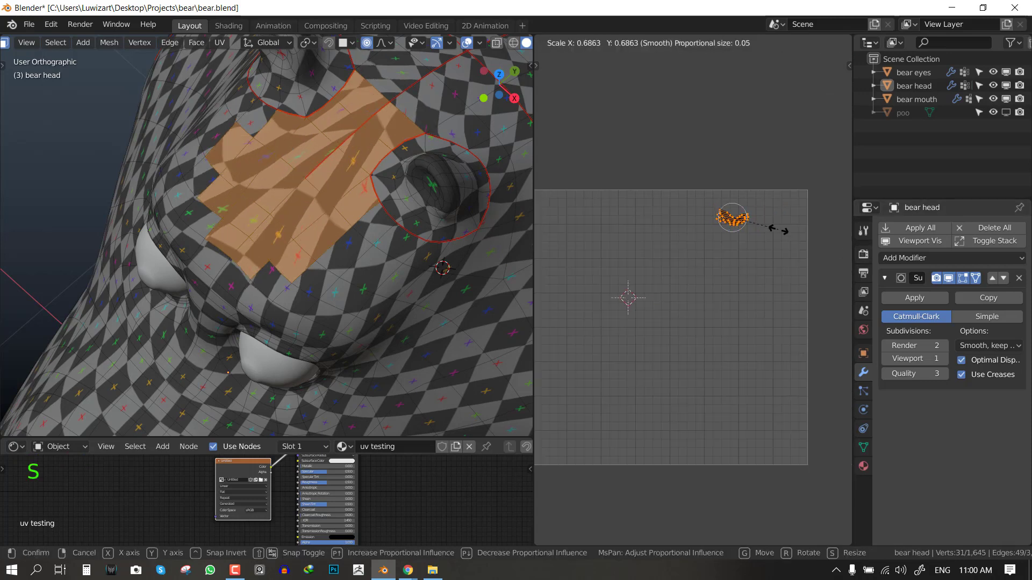
scroll(786, 241, down, 2)
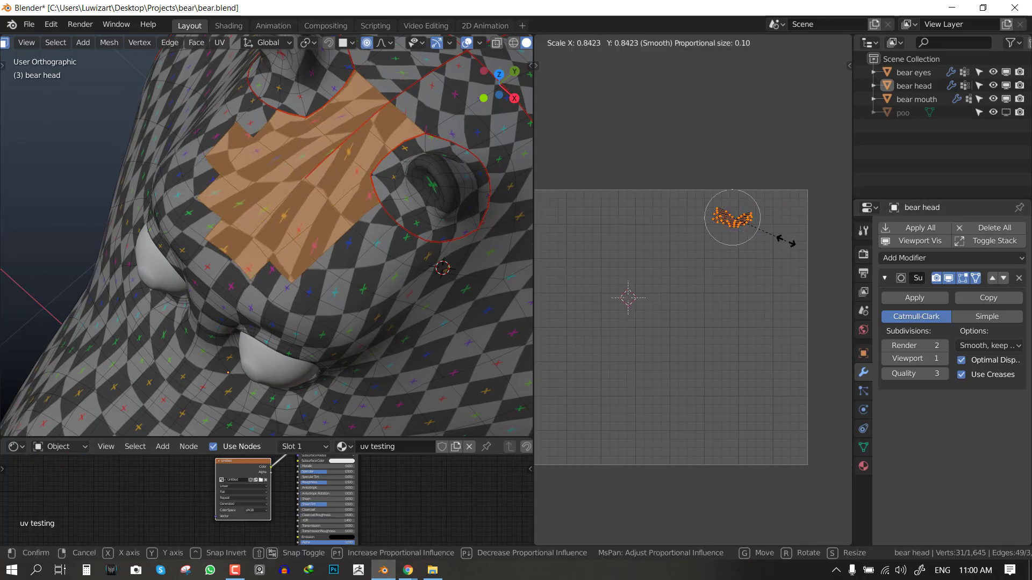
click(801, 275)
Reveal hidden geometry, select the whole head mesh to show its full UV layout, and deselect all UVs
key(alt+h)
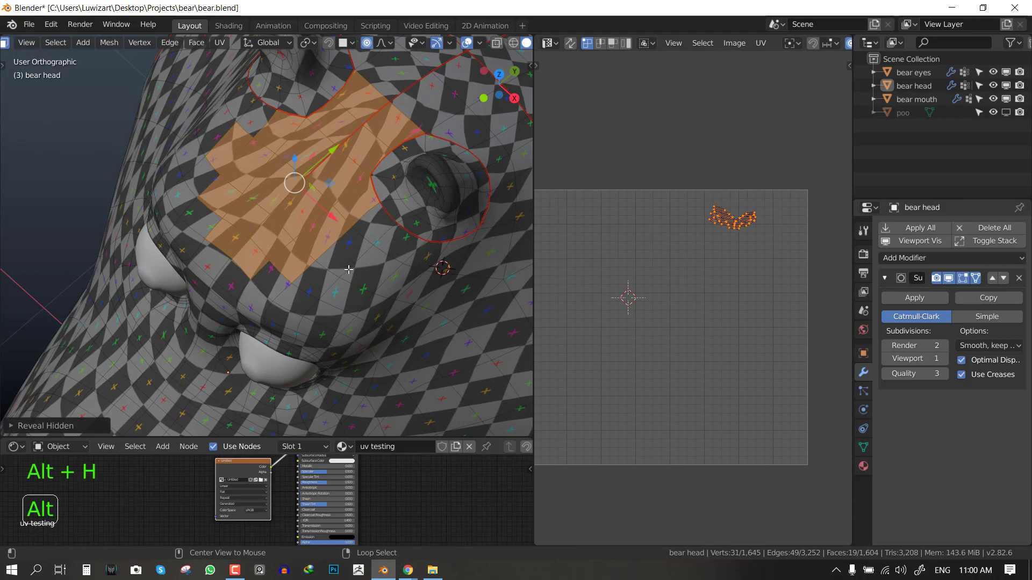
key(a)
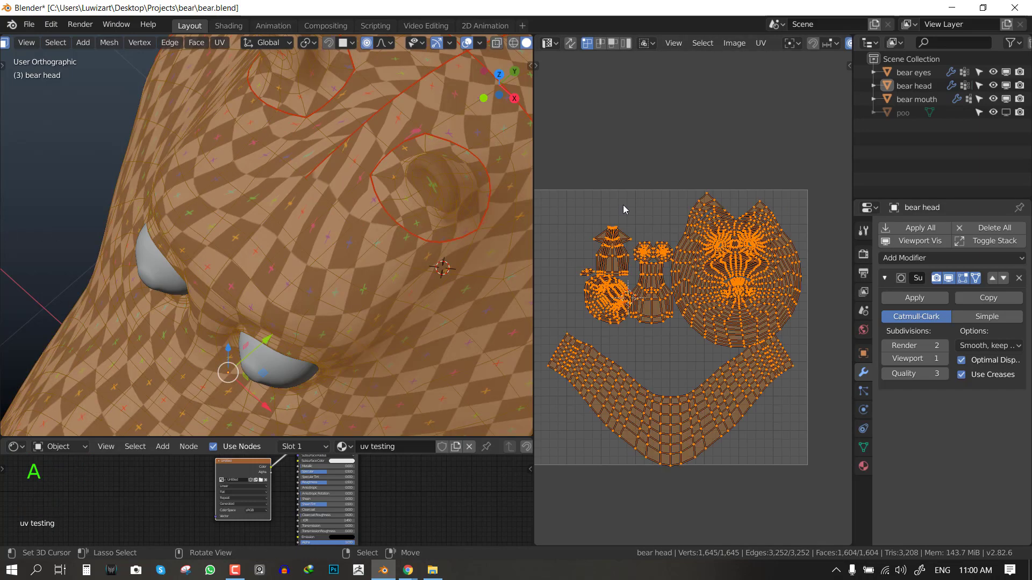
scroll(776, 189, up, 6)
key(alt+a)
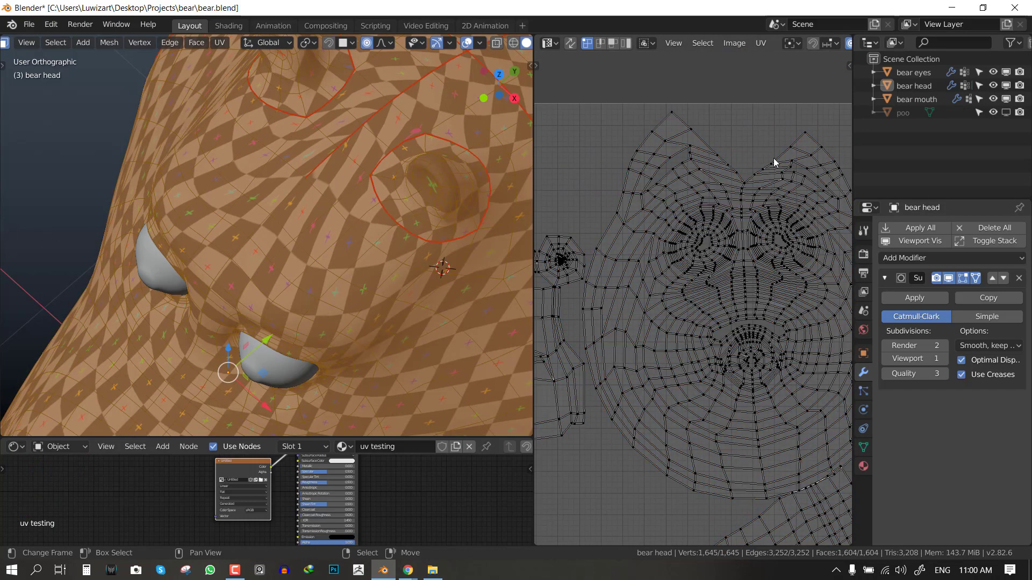
Circle-select the UV vertices along the V-shaped notch between the face island's two peaks, undoing the stray move and the unintended Unwrap
drag(774, 160, 766, 167)
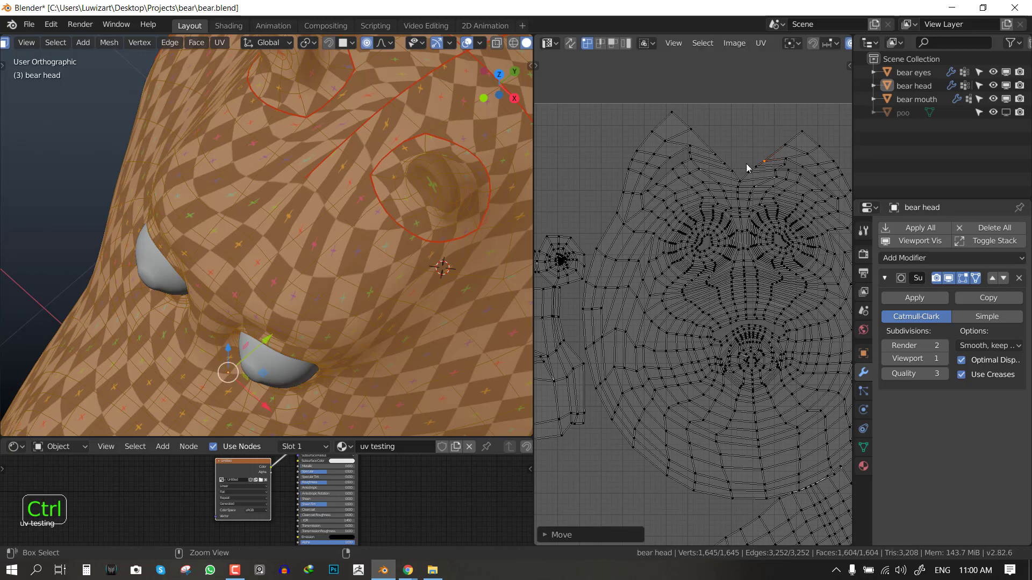
key(ctrl+z)
key(c)
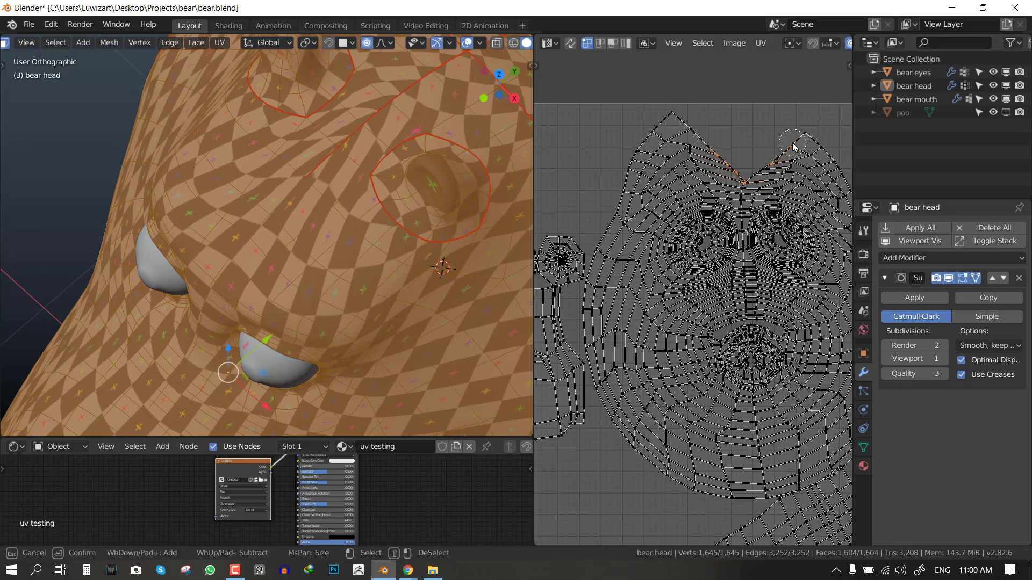
key(u)
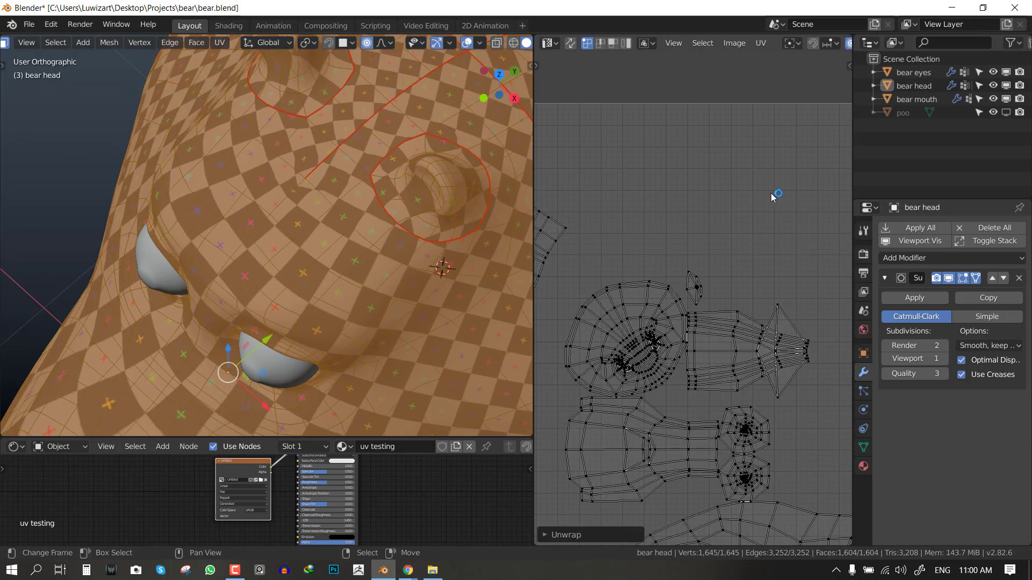
key(ctrl+z)
Scale the notch vertices down to about 0.92 with smooth proportional falloff at size 0.05
key(s)
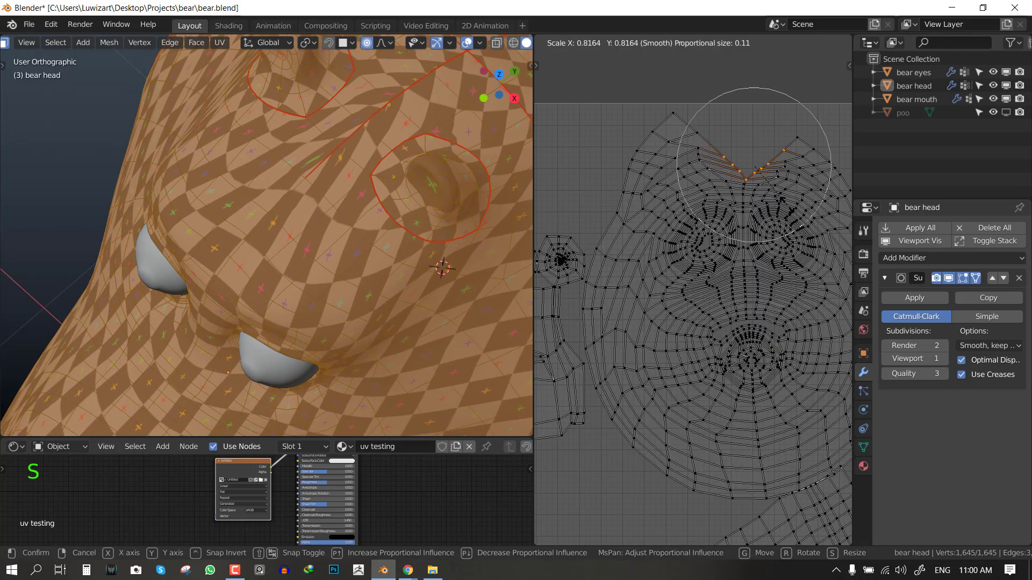
scroll(774, 183, up, 5)
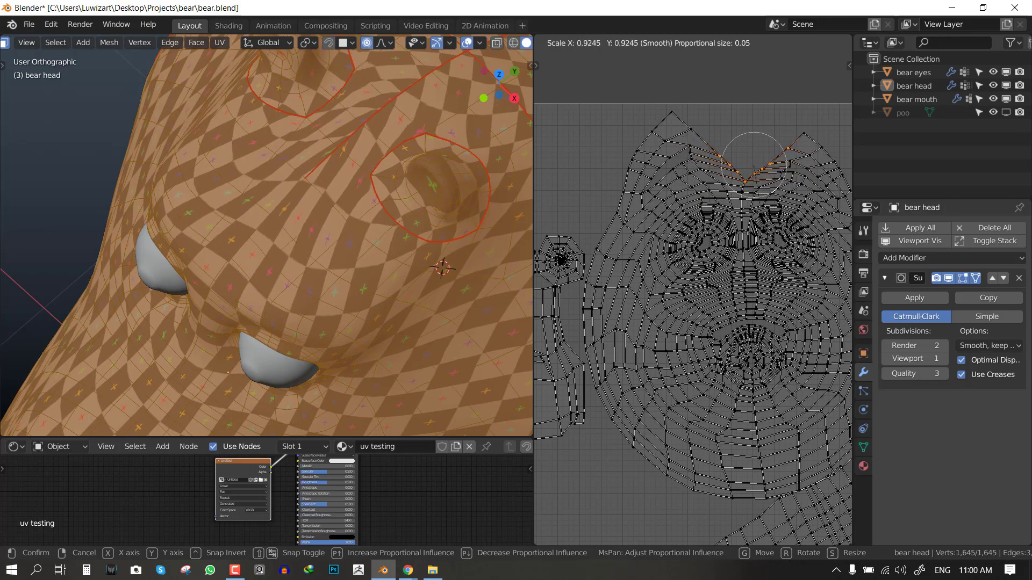
click(760, 207)
Switch to Object Mode, deselect everything and examine the checker pattern on the forehead, front and sides of the head
key(Tab)
middle_drag(288, 246, 301, 188)
key(alt+a)
key(KP_1)
scroll(269, 172, down, 5)
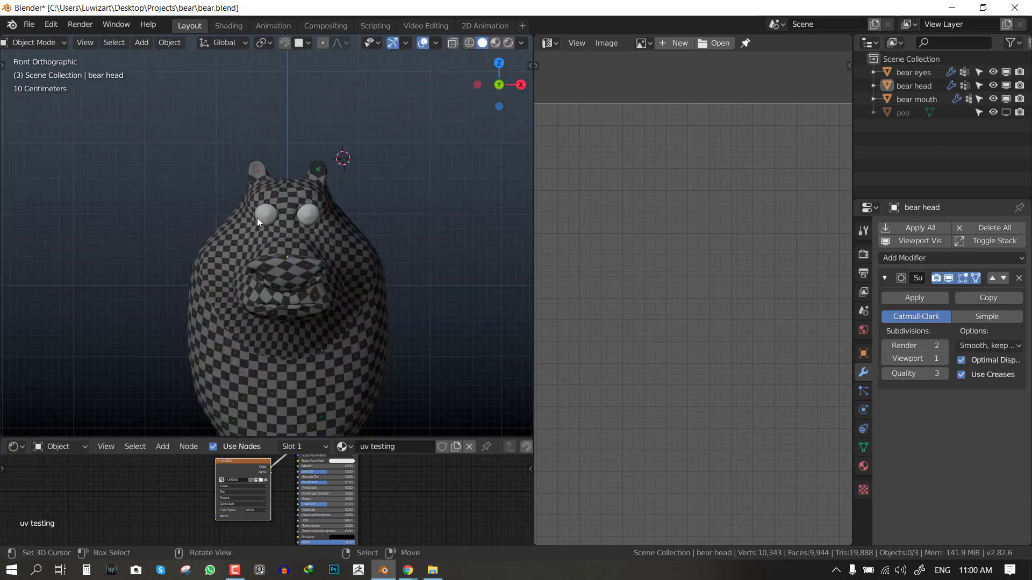
middle_drag(257, 218, 130, 201)
shift+middle_drag(287, 220, 258, 145)
scroll(317, 177, up, 3)
middle_drag(370, 199, 91, 222)
scroll(397, 243, down, 2)
middle_drag(397, 243, 247, 236)
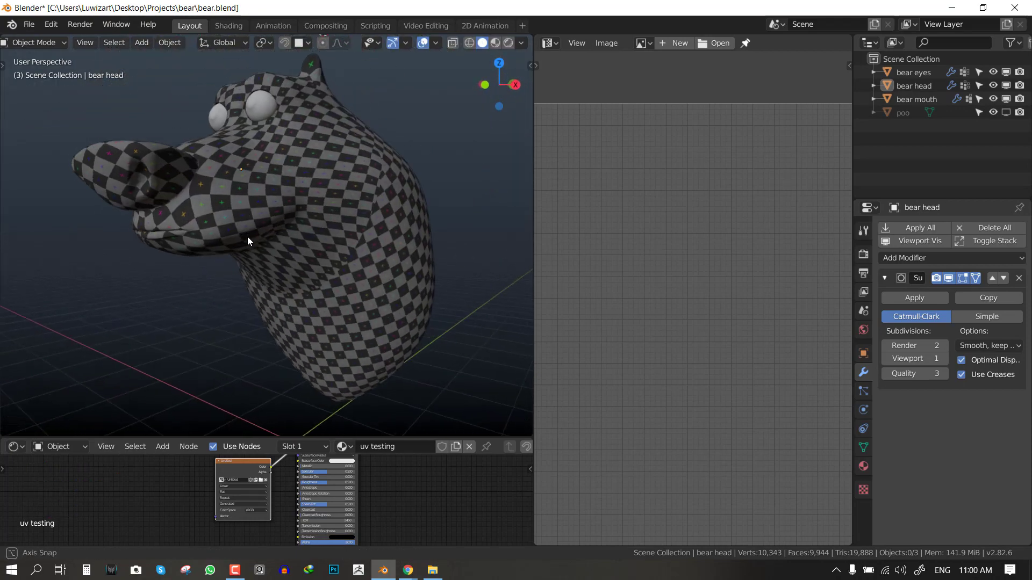
Extend the 3D viewport over the shader editor and show the head from the front
key(KP_1)
middle_drag(362, 193, 312, 213)
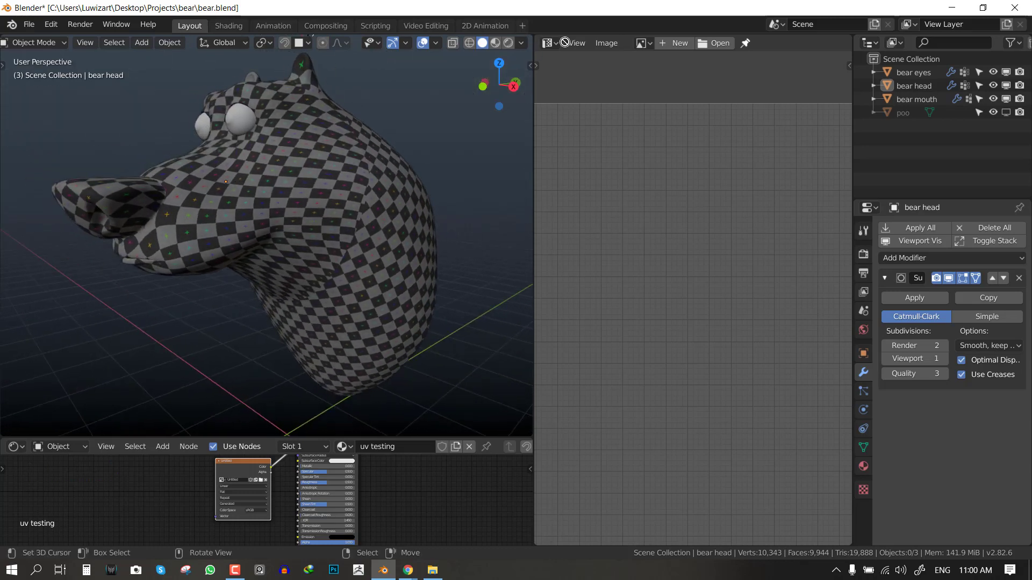
drag(2, 434, 2, 473)
key(KP_1)
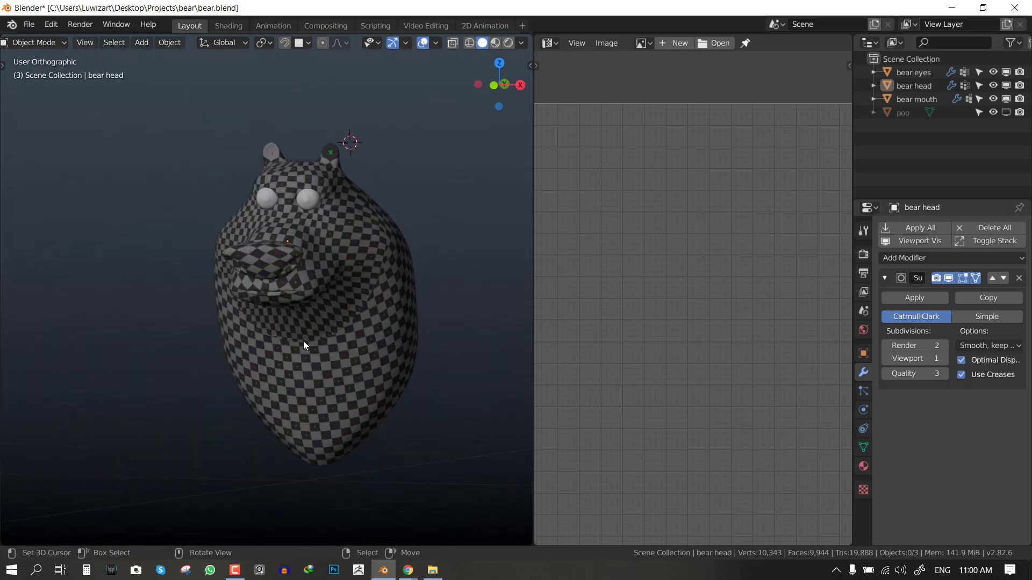
Examine the checker texture for stretching on the muzzle, cheeks and neck from both sides and the front
scroll(347, 324, up, 2)
middle_drag(247, 350, 344, 338)
shift+middle_drag(323, 323, 145, 341)
middle_drag(237, 339, 475, 164)
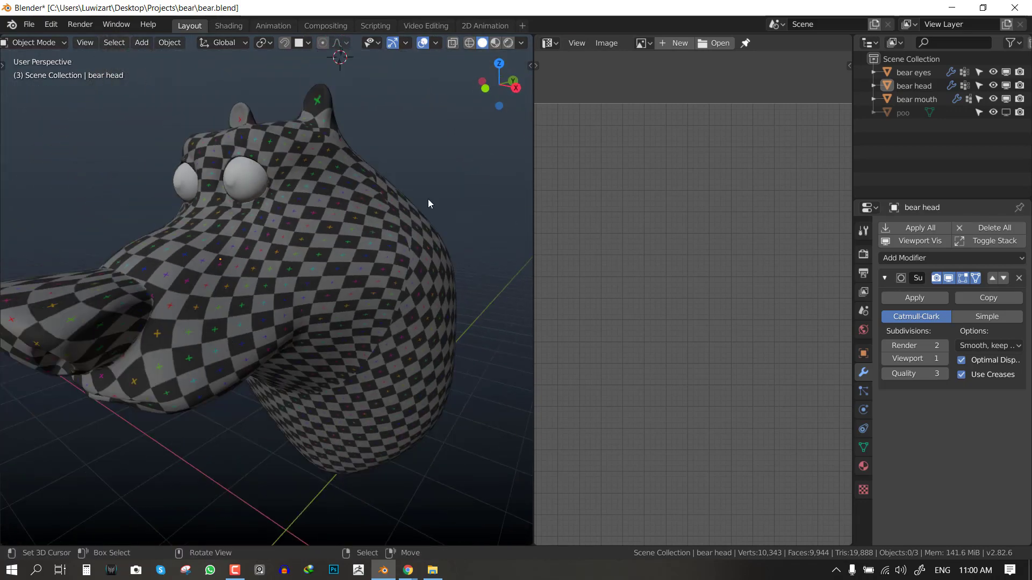
middle_drag(178, 290, 311, 280)
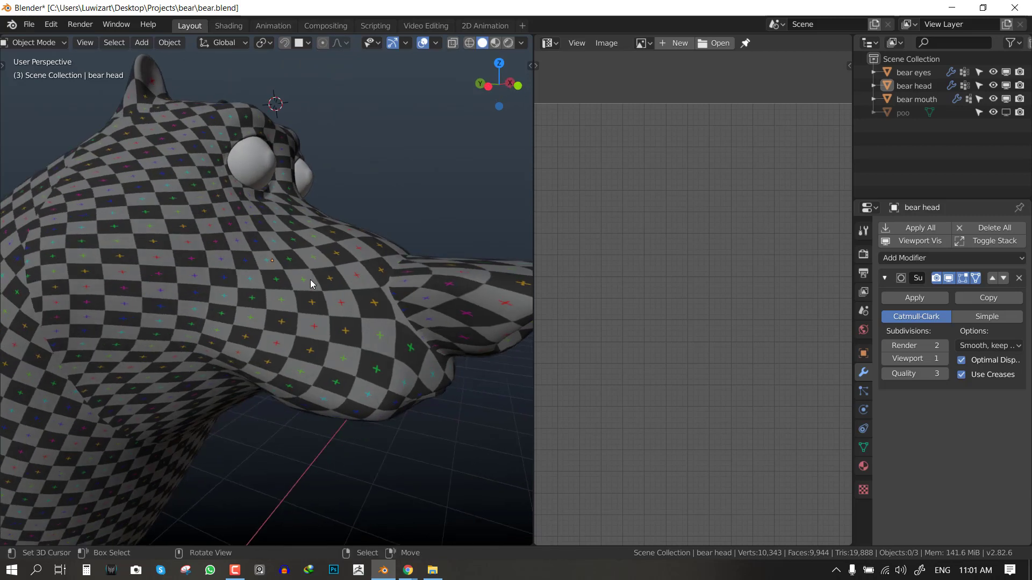
scroll(300, 305, down, 5)
middle_drag(298, 331, 247, 287)
scroll(247, 287, up, 2)
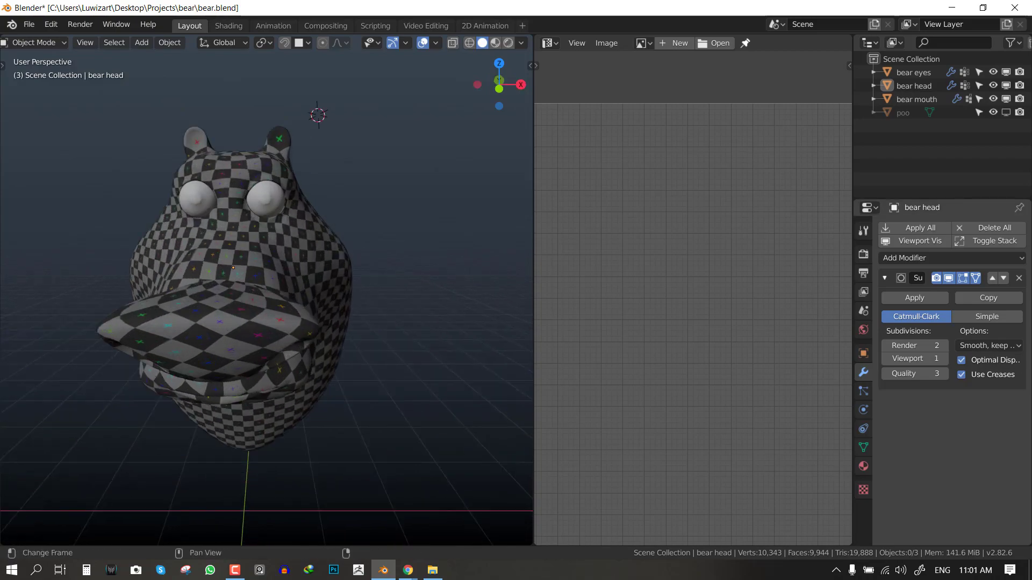